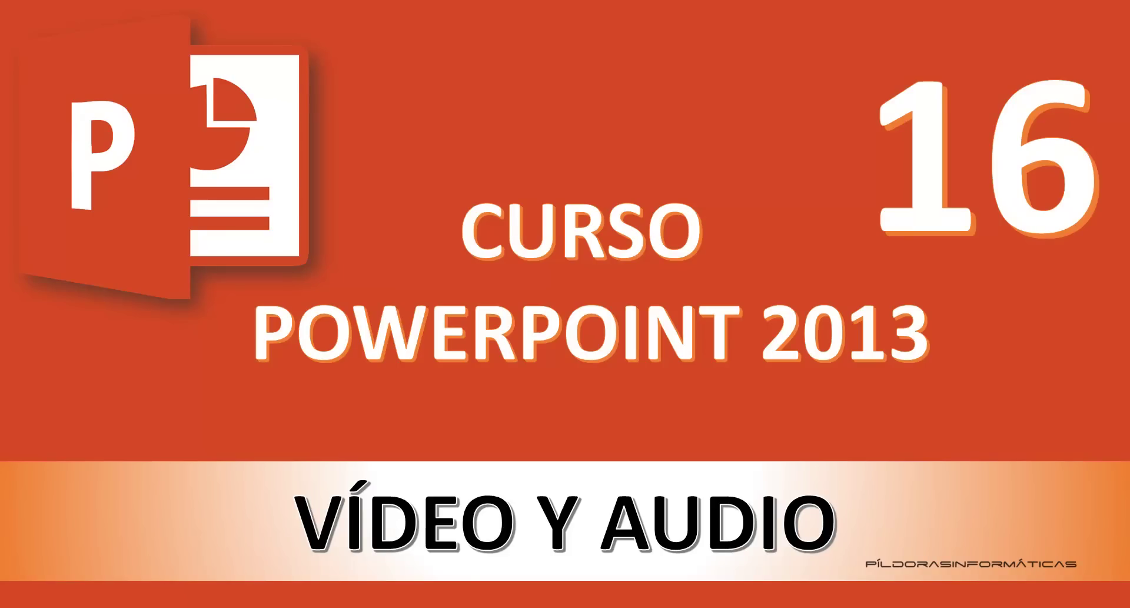
Advance past the course intro and open Ventas y Resultados 2014.pptx at its title slide
left_click(1009, 465)
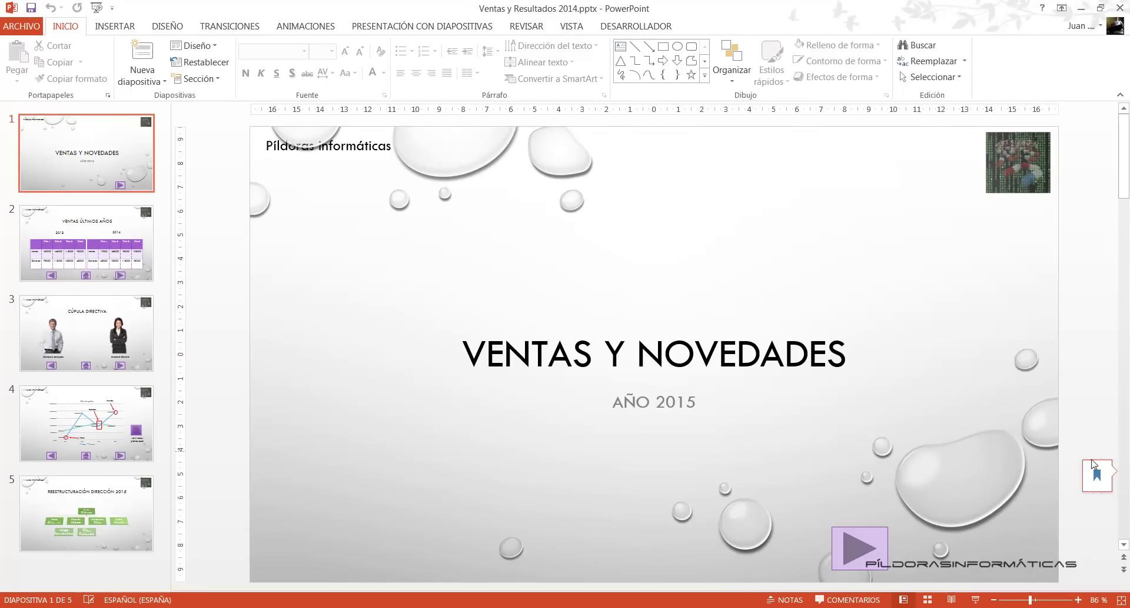
Review slides 2 and 3, ending on slide 4's Ventas and Compras line chart
mouse_move(1104, 484)
left_click(112, 232)
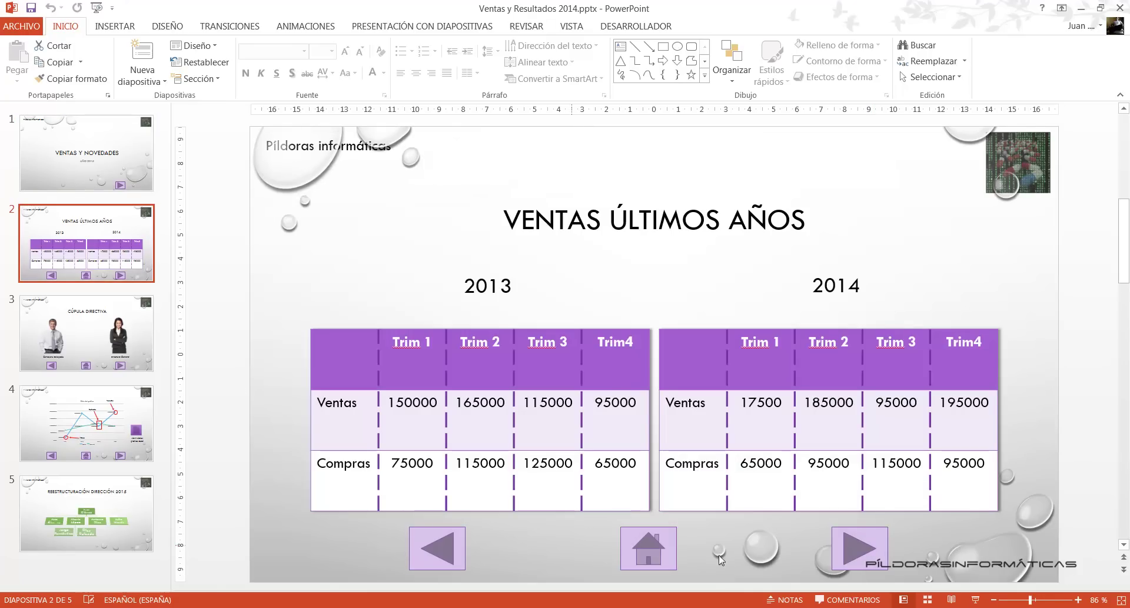
left_click(88, 333)
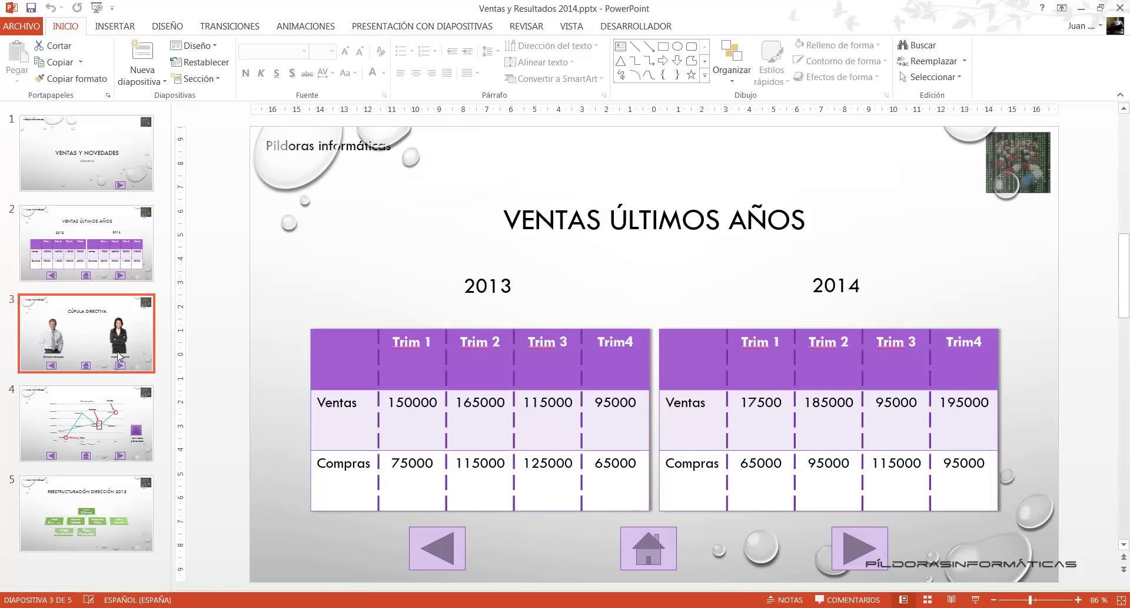
left_click(125, 428)
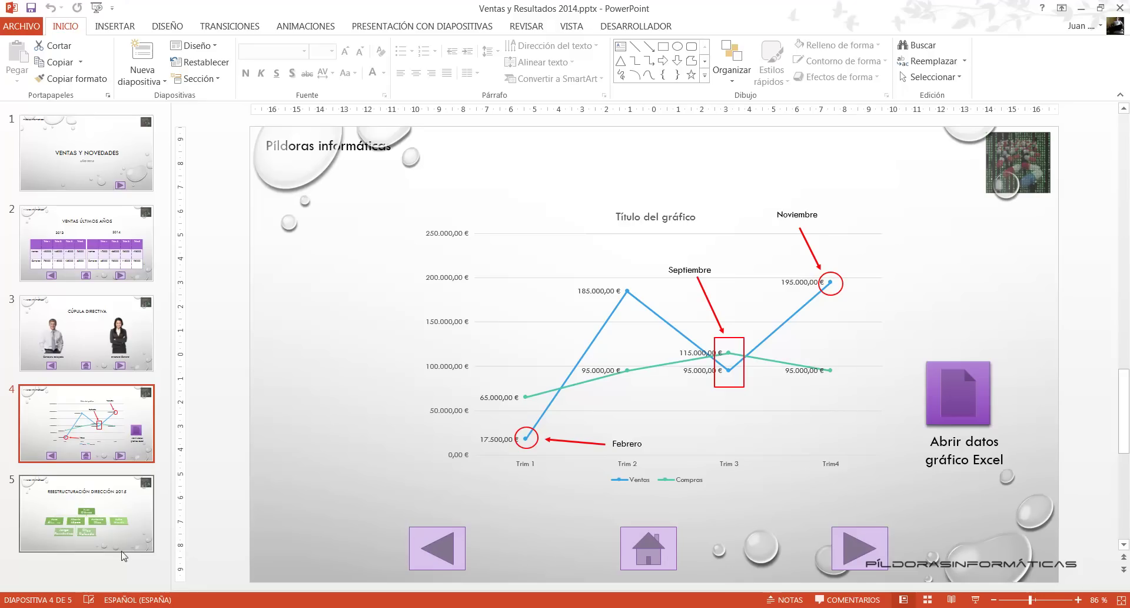
left_click_drag(166, 508, 339, 421)
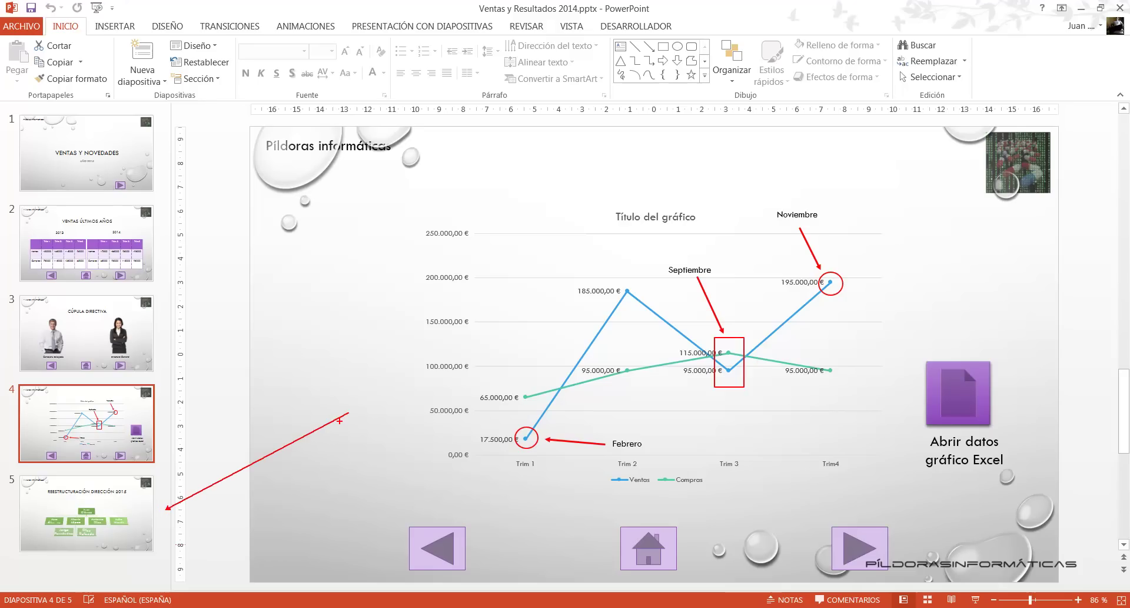
Remove the back, home and forward navigation buttons from slide 4
left_click(418, 543)
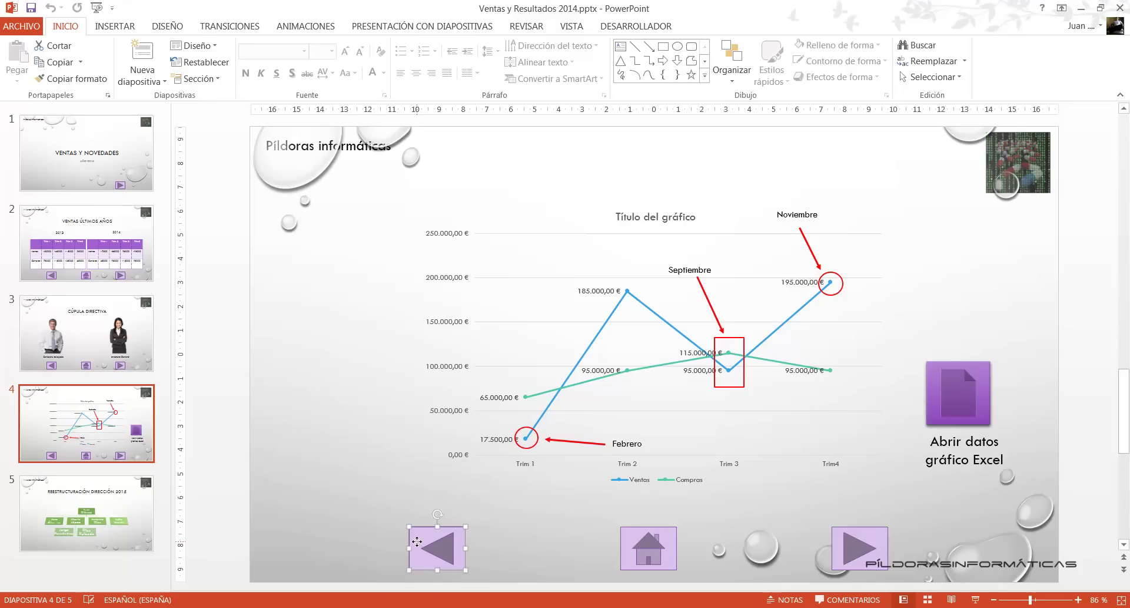
left_click(650, 549, "shift")
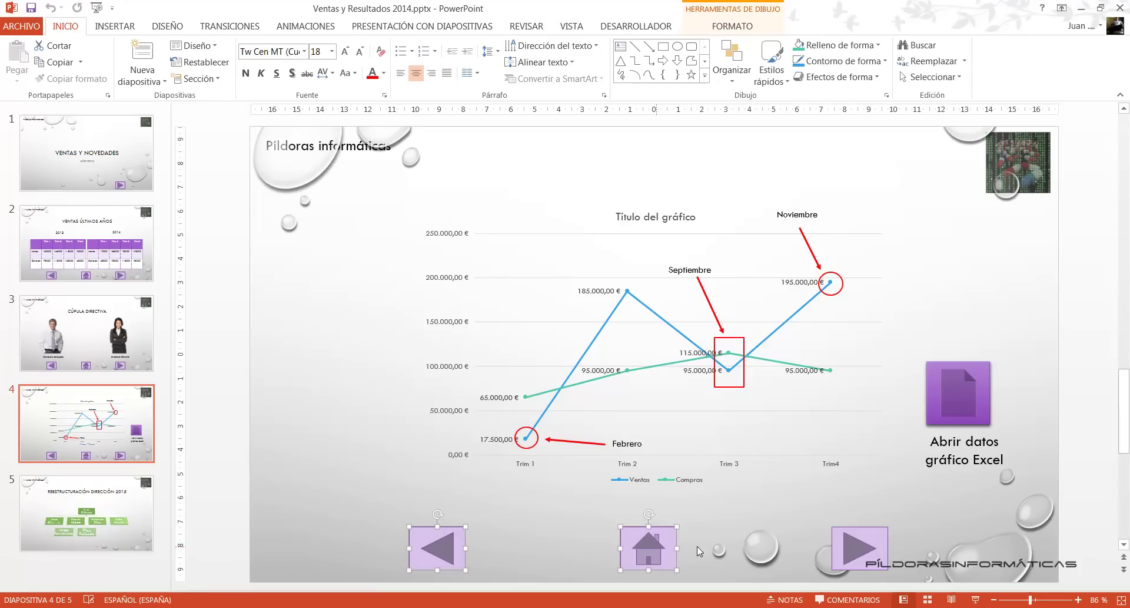
left_click(855, 548, "shift")
key("ctrl+x")
Delete slide 3's back, home and forward navigation buttons
key("Page_Up")
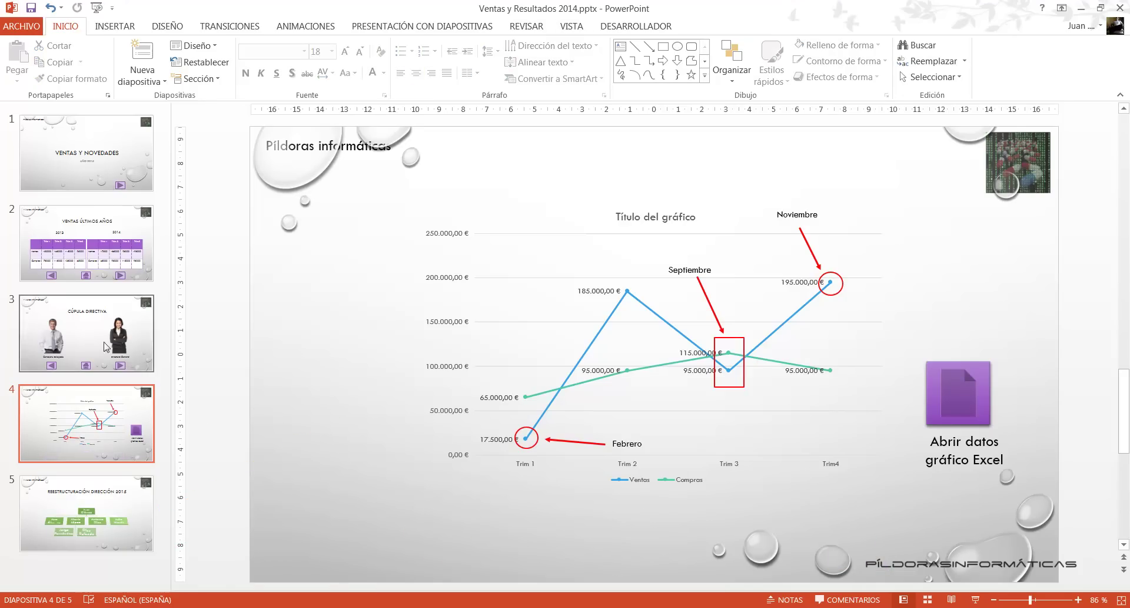
left_click(435, 546)
key("Delete")
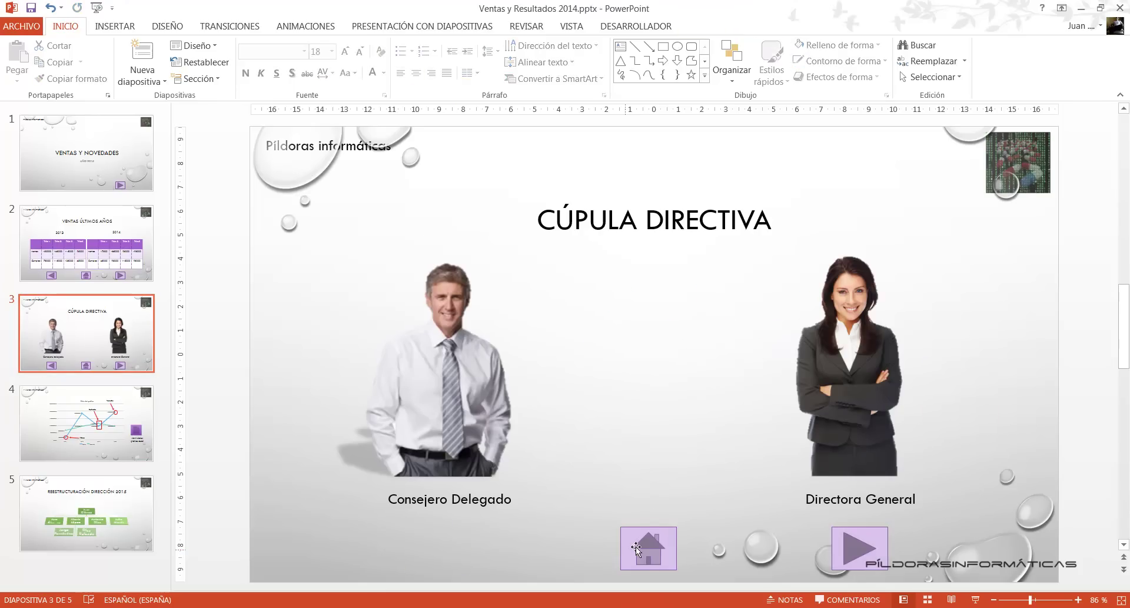
left_click(648, 548)
key("Delete")
left_click(836, 550)
key("Delete")
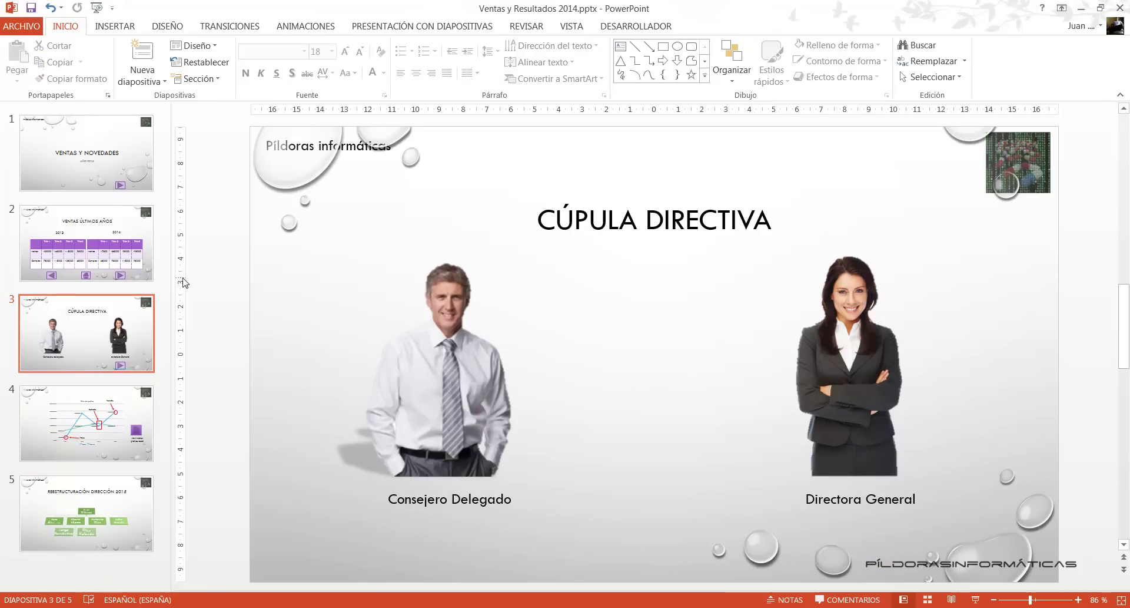
Delete slide 2's back, home and forward navigation buttons
left_click(136, 275)
left_click(436, 547)
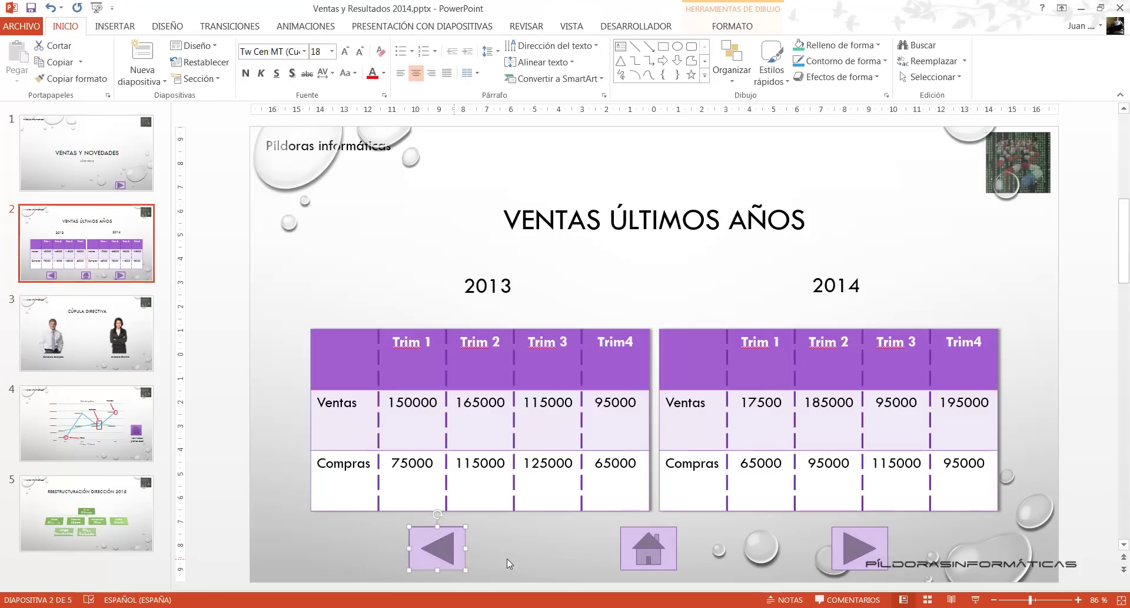
key("Delete")
left_click(649, 547)
key("Delete")
left_click(857, 548)
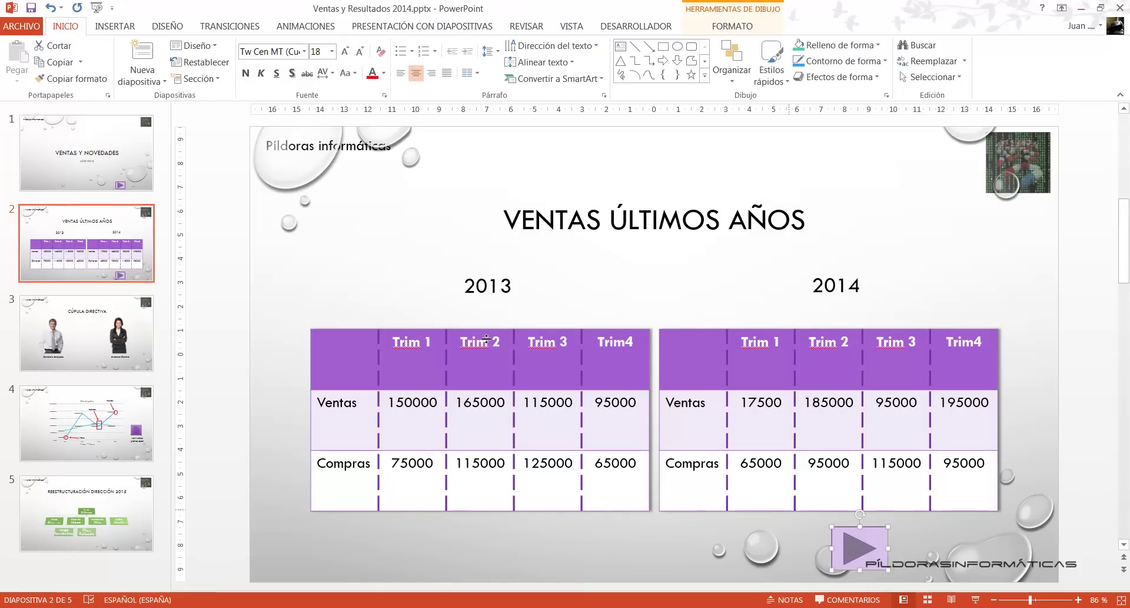
key("Delete")
Delete the play-button shape from slide 1, VENTAS Y NOVEDADES
left_click(144, 177)
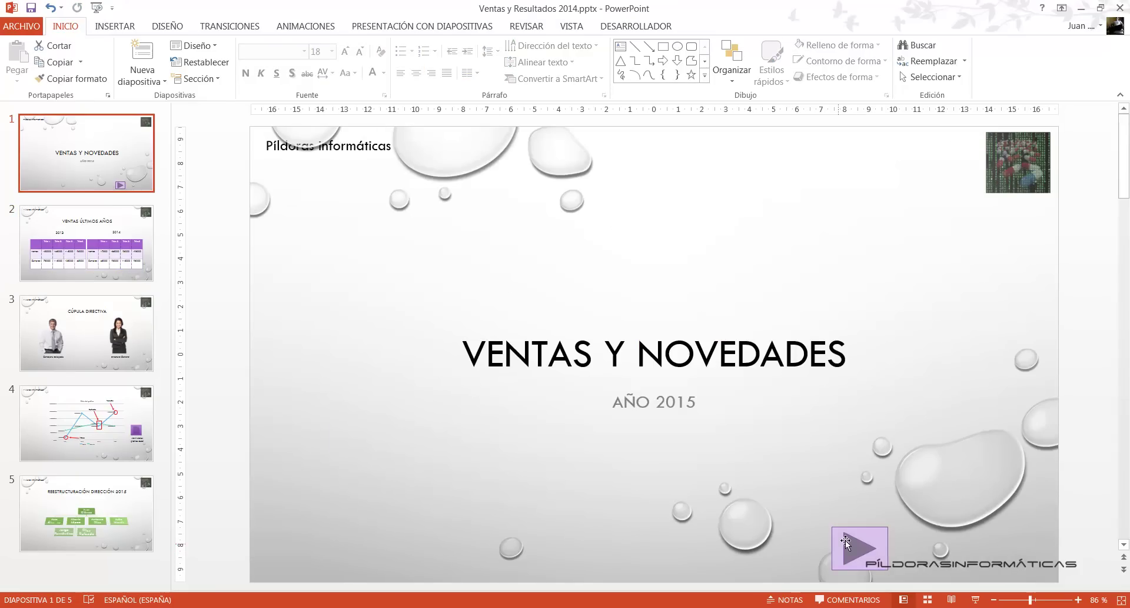
left_click(845, 540)
key("Delete")
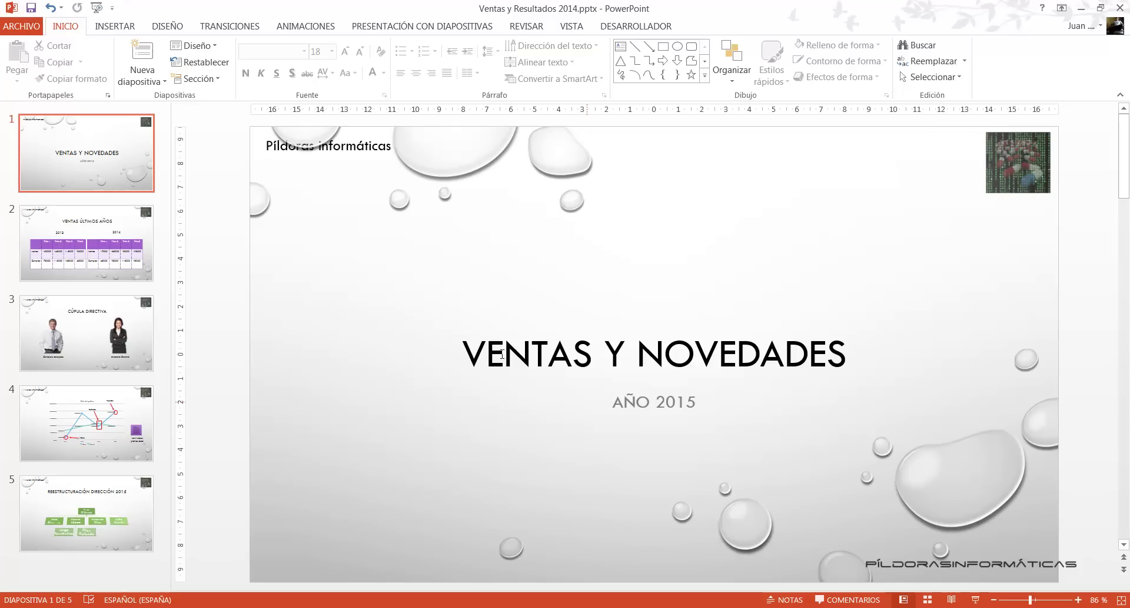
Show slide 5's REESTRUCTURACIÓN DIRECCIÓN 2015 org chart, browse the new-slide layouts, then the Insertar tools
left_click(81, 536)
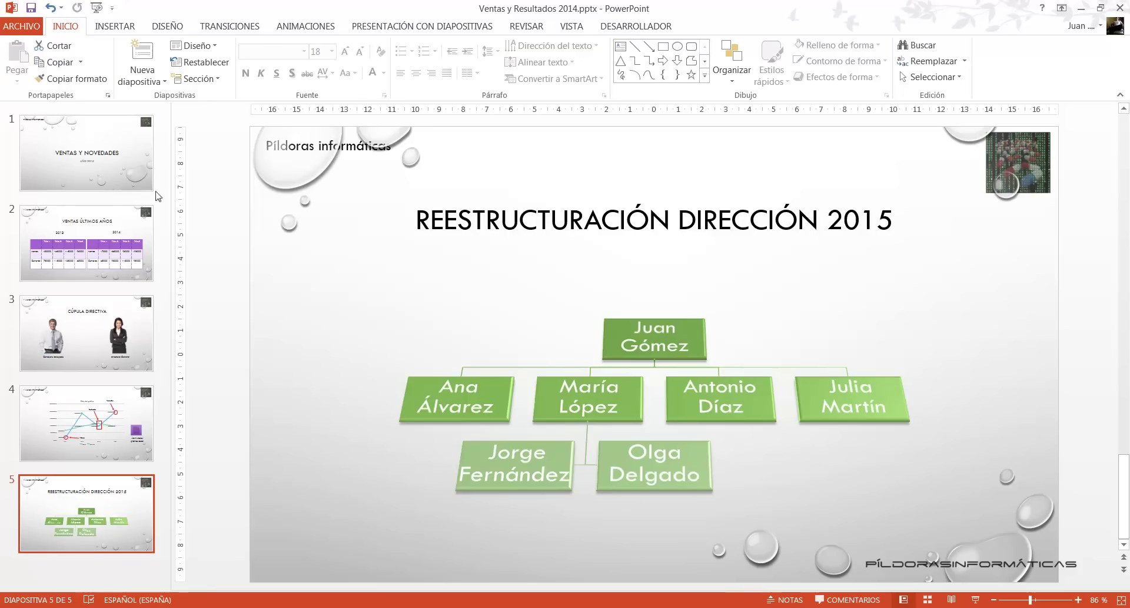
left_click(153, 76)
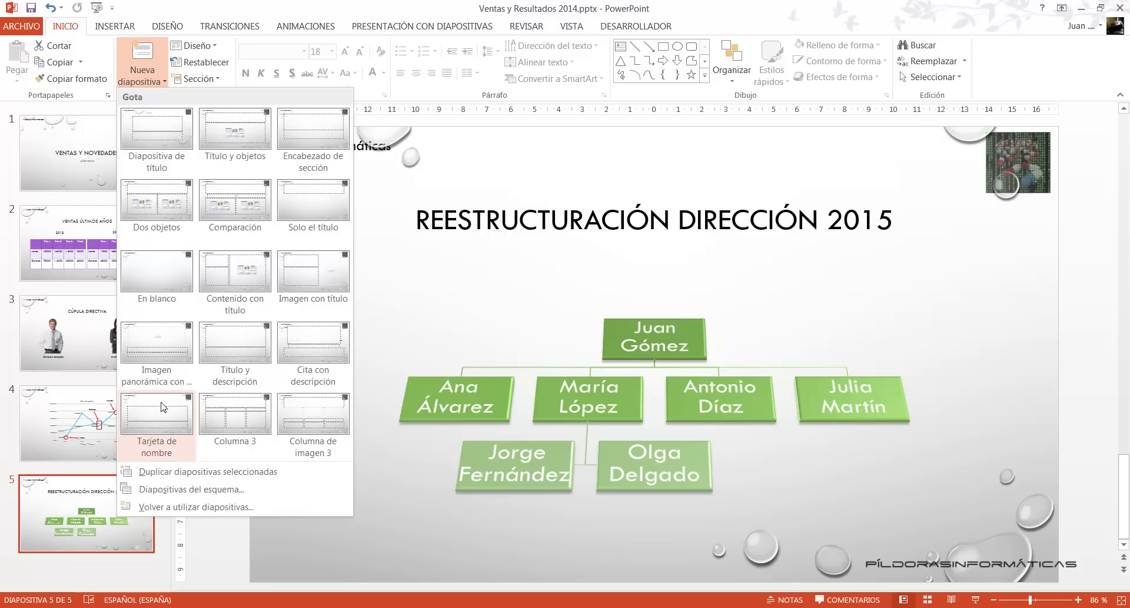
left_click(121, 27)
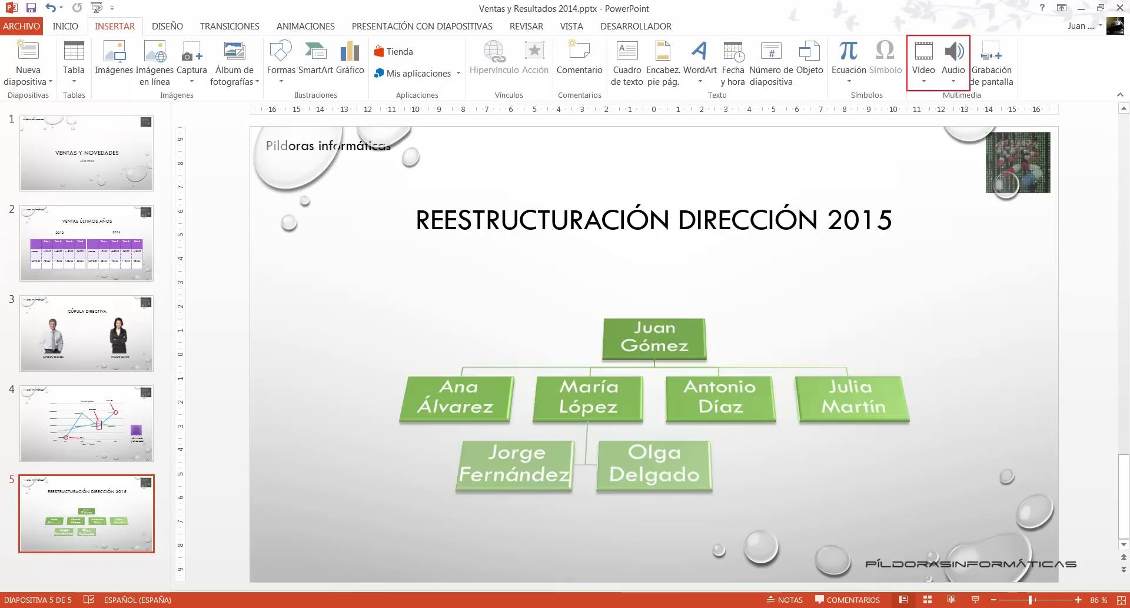
left_click_drag(908, 36, 1027, 101)
left_click_drag(940, 81, 955, 302)
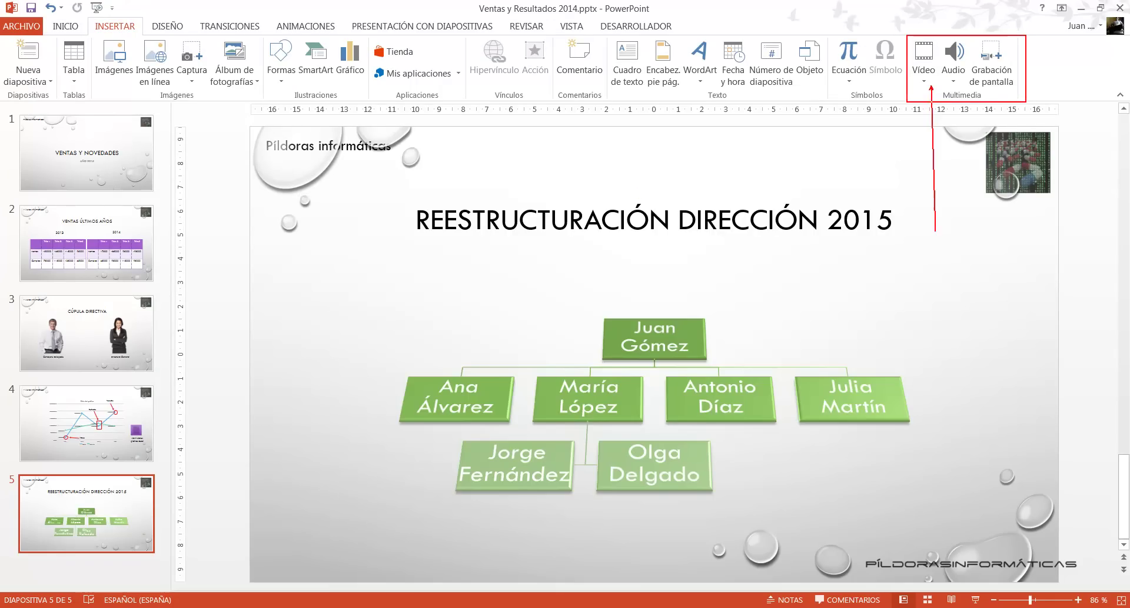
key("Escape")
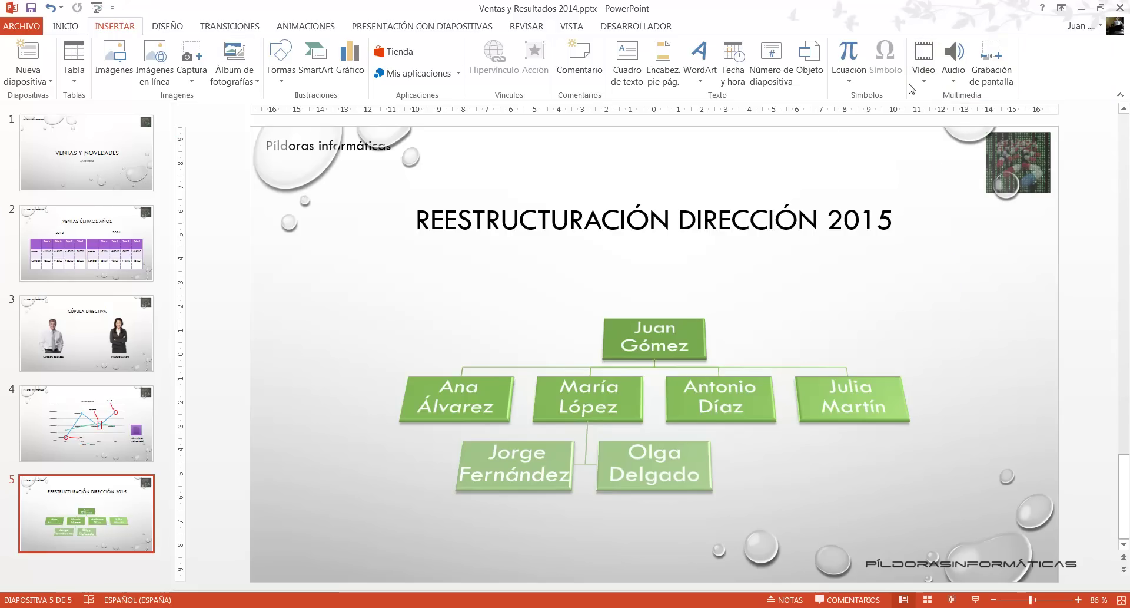
Add an En blanco slide as slide 6 and open the Insertar Vídeo dropdown
left_click(73, 29)
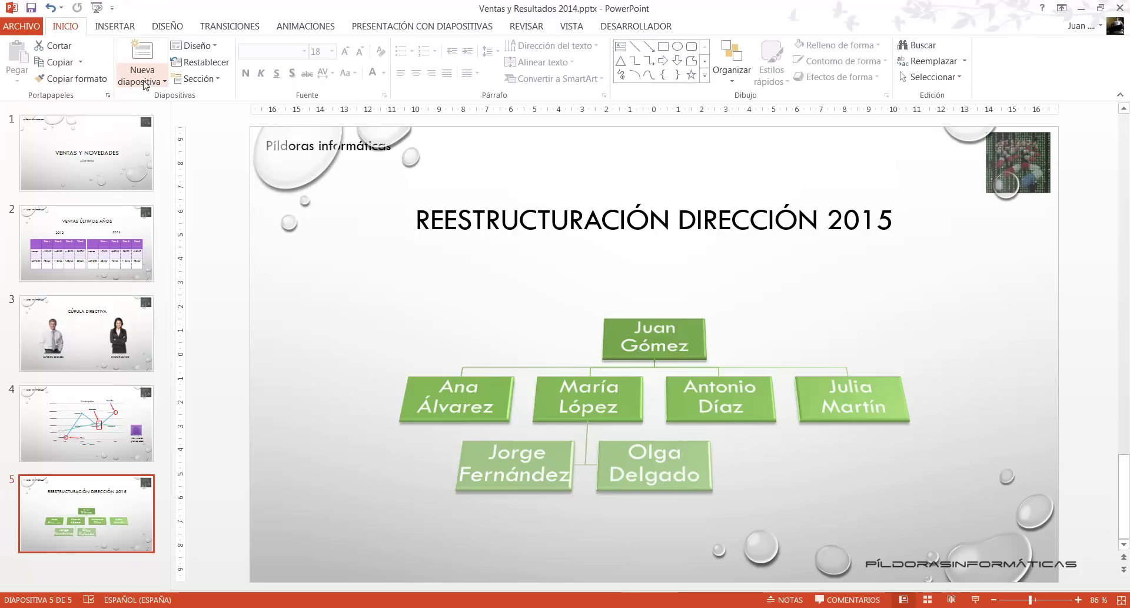
left_click(141, 76)
left_click(156, 238)
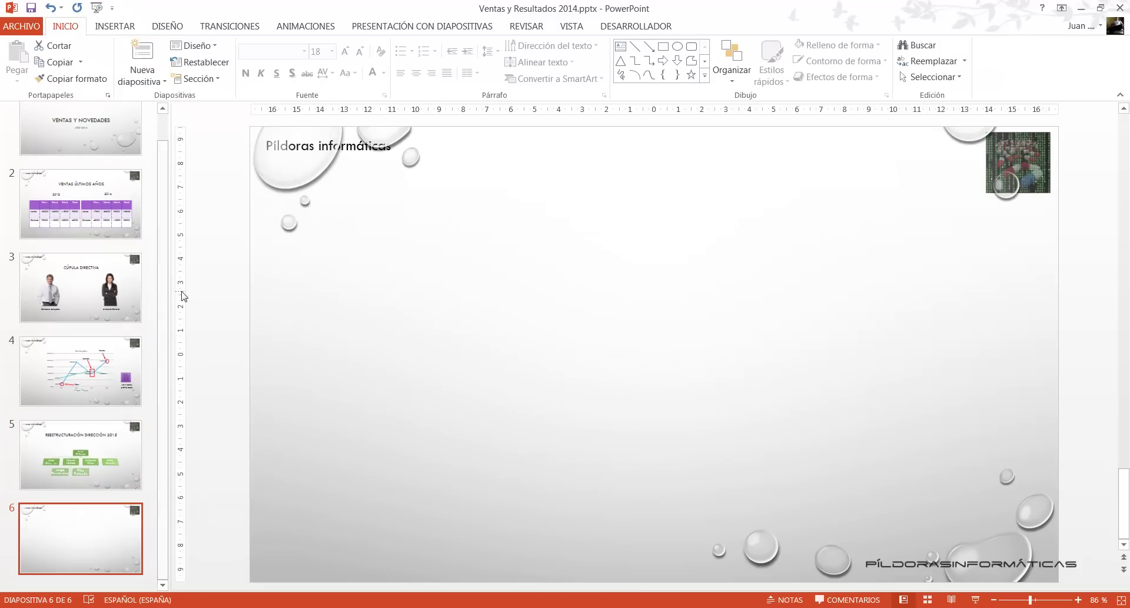
left_click(118, 26)
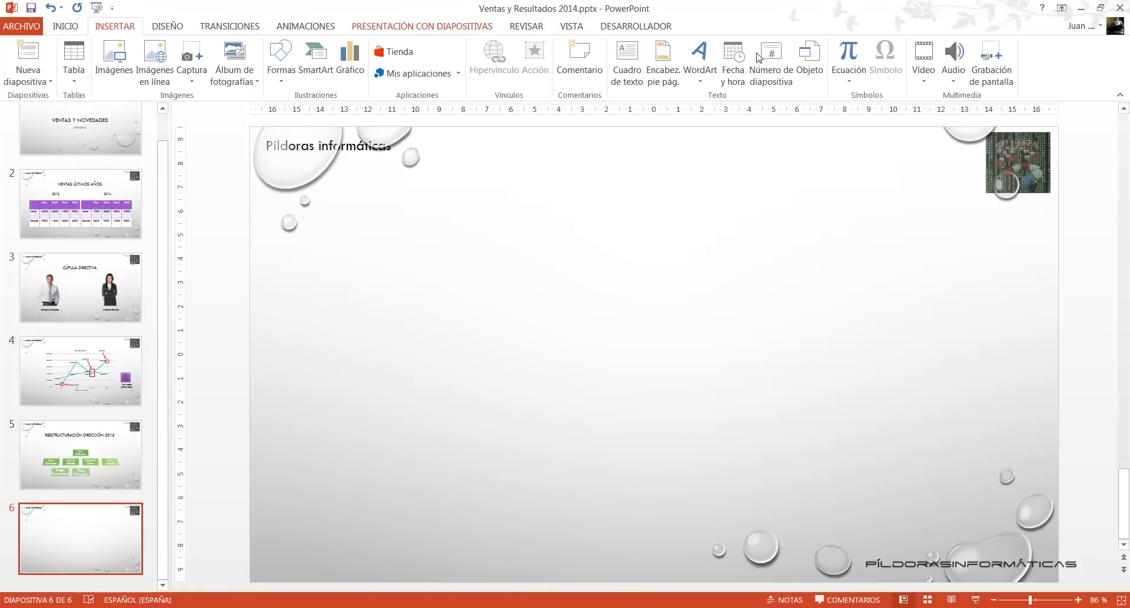
left_click(926, 79)
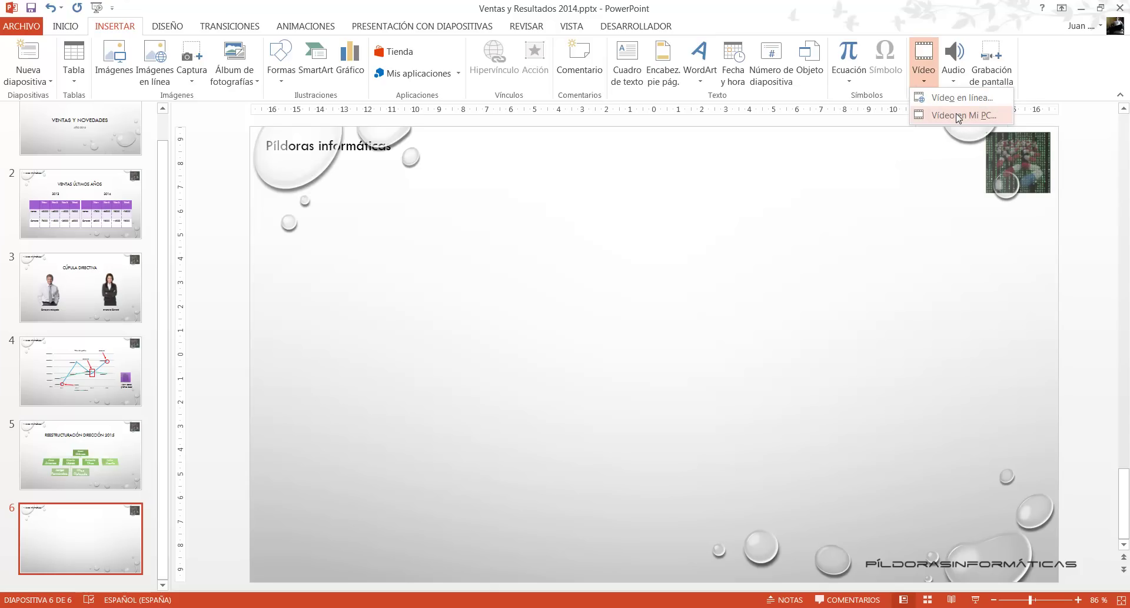
Insert the sailboat .mp4 from Escritorio using Vídeo en Mi PC
left_click(958, 117)
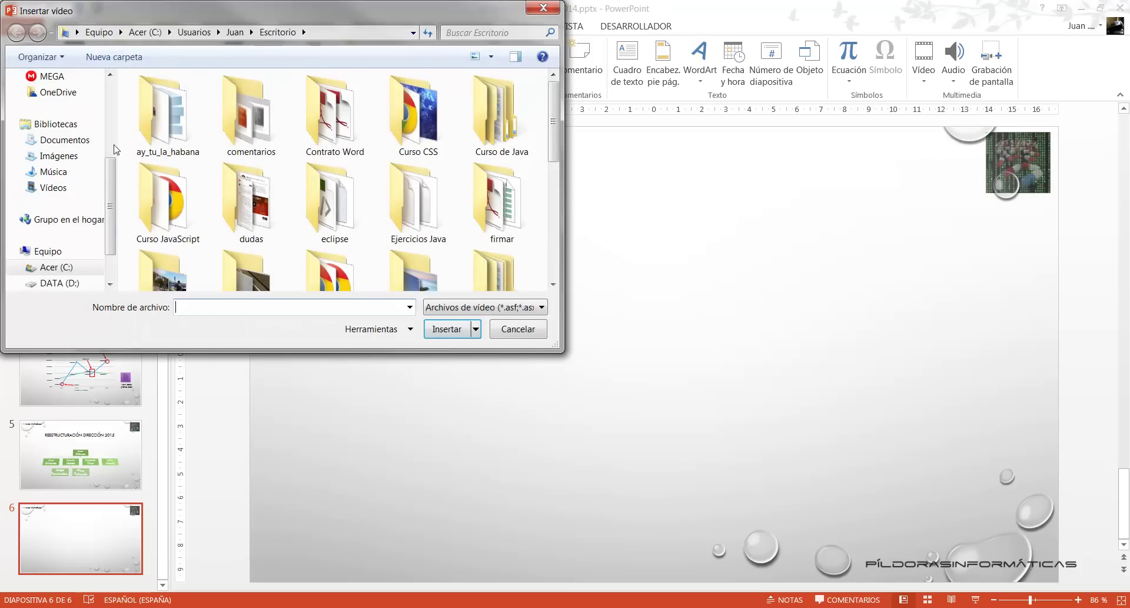
left_click_drag(555, 156, 554, 277)
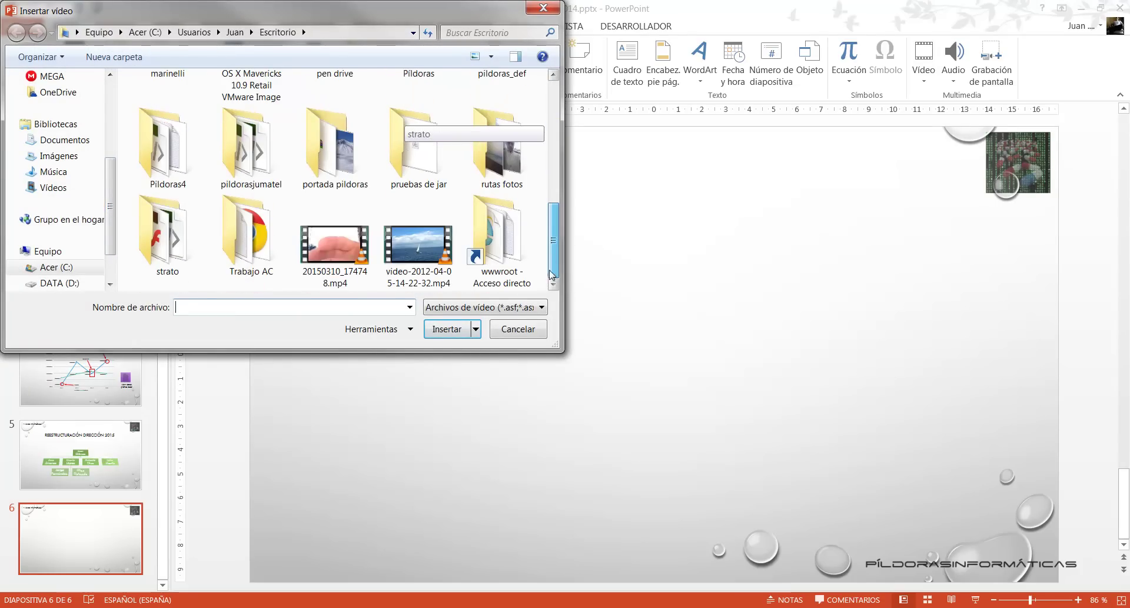
double_click(441, 259)
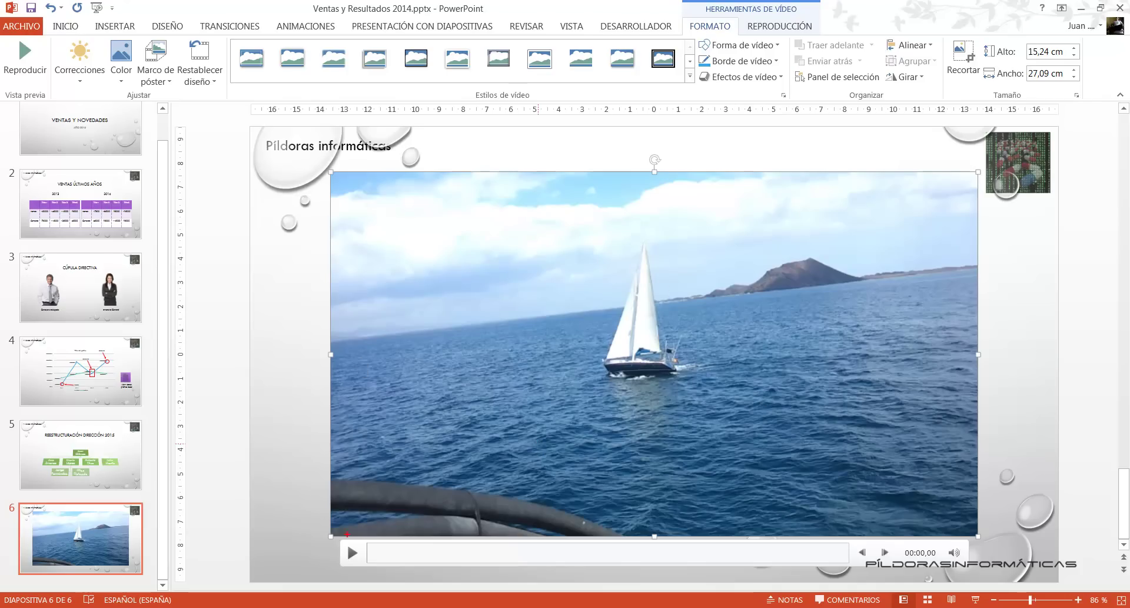
Resize the sailboat video to about 10,26 × 18,24 cm and centre it on the slide
left_click_drag(995, 583, 993, 580)
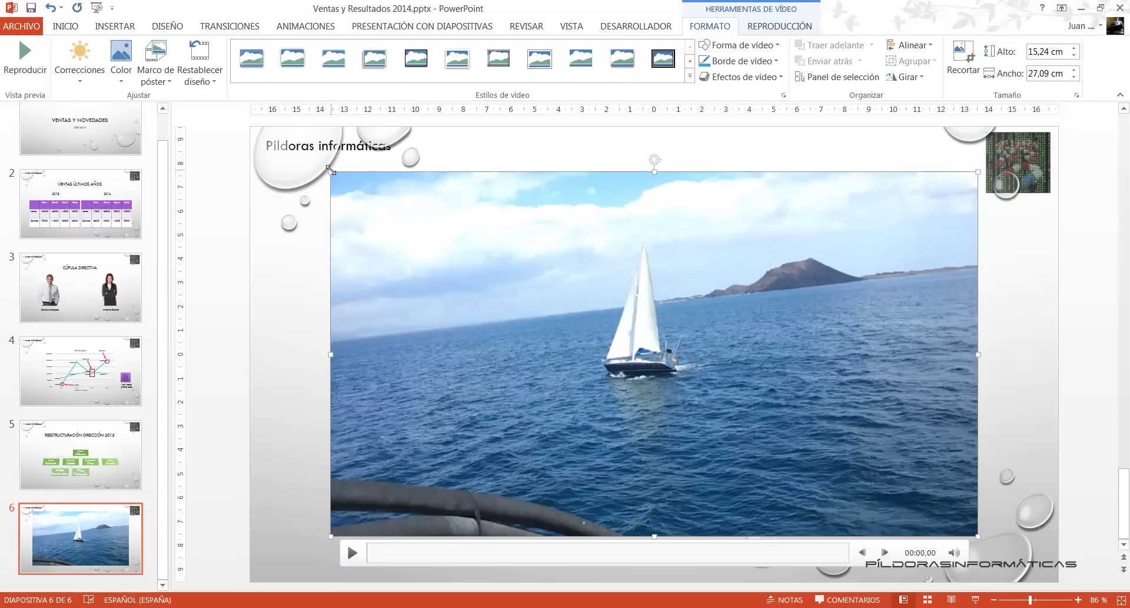
left_click_drag(331, 171, 781, 424)
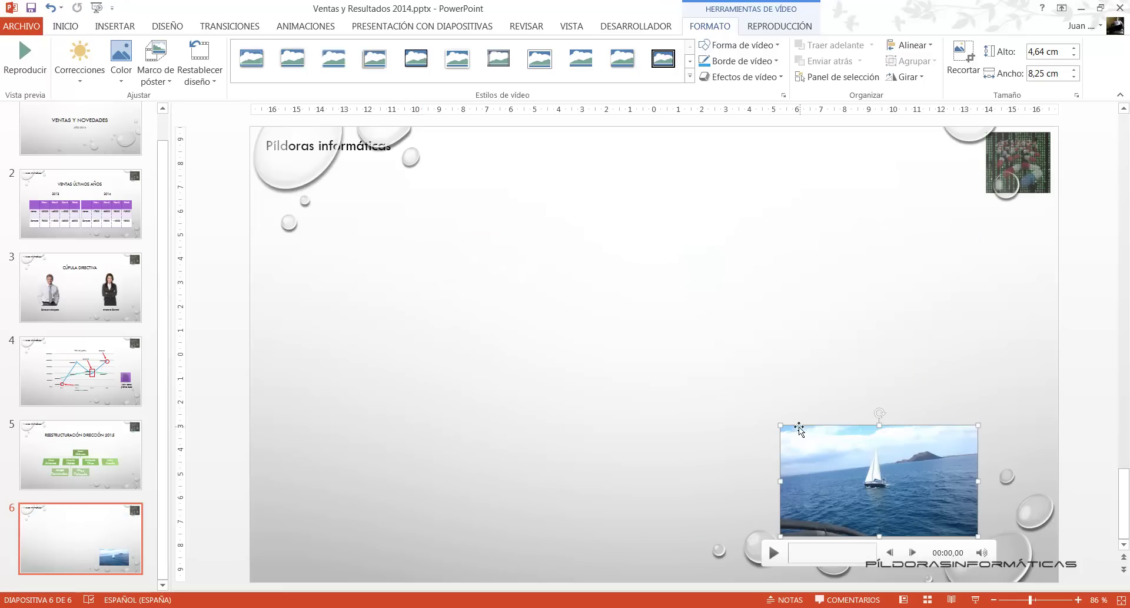
mouse_move(781, 425)
left_mouse_down()
mouse_move(630, 329)
mouse_move(666, 360)
mouse_move(565, 314)
left_mouse_up()
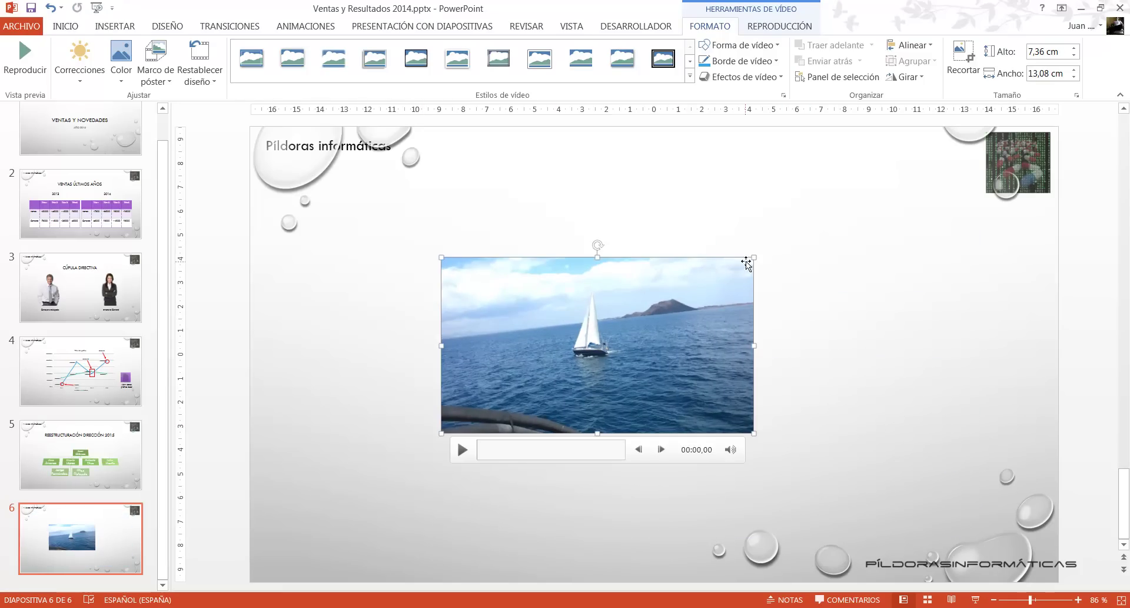
left_click_drag(746, 262, 845, 207)
left_click_drag(597, 283, 596, 306)
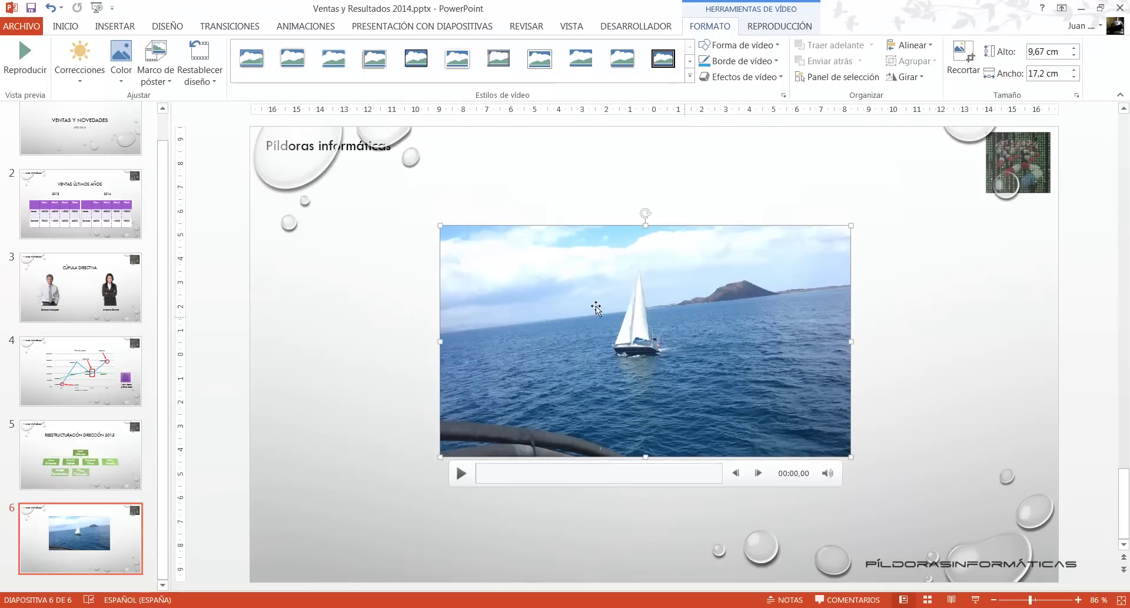
left_click_drag(440, 457, 416, 471)
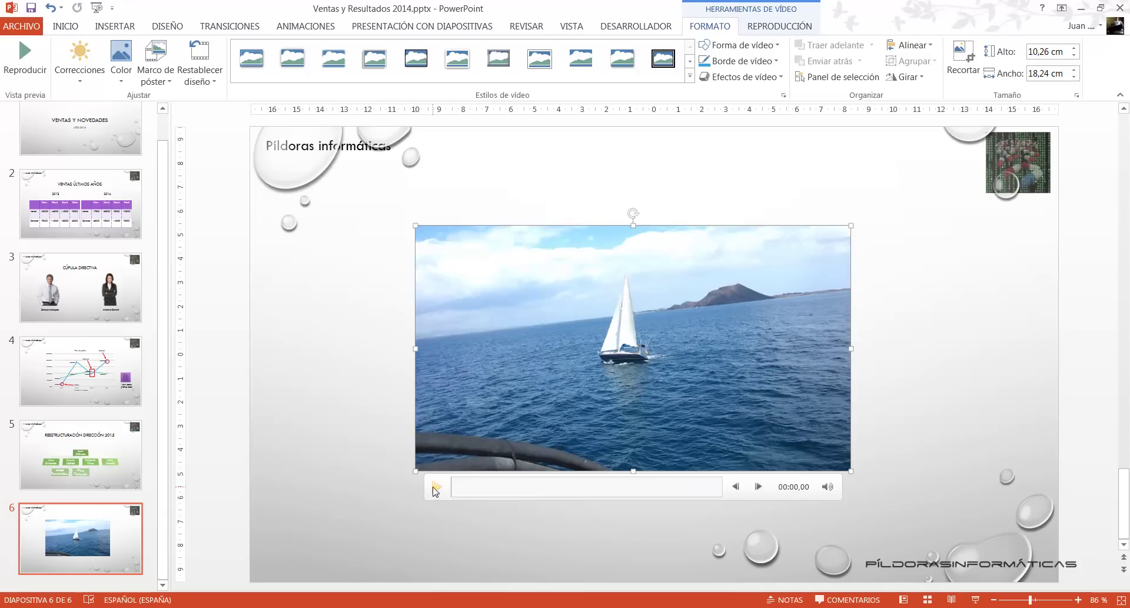
Preview the video, pause it at 00:03,50, and raise its volume near maximum
left_click(437, 488)
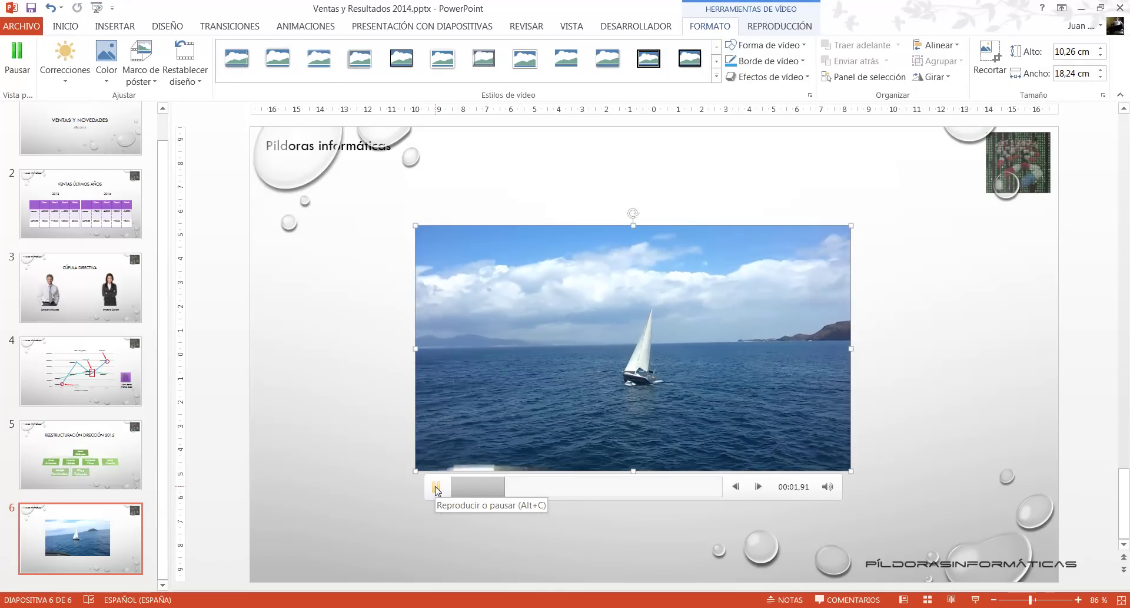
left_click(436, 488)
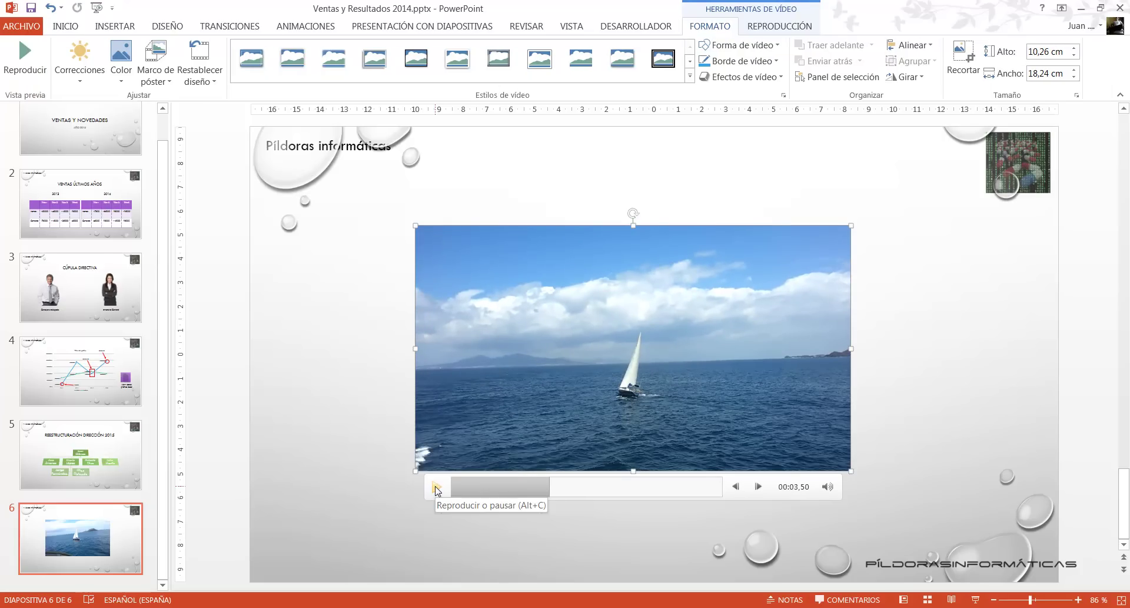
left_click(827, 487)
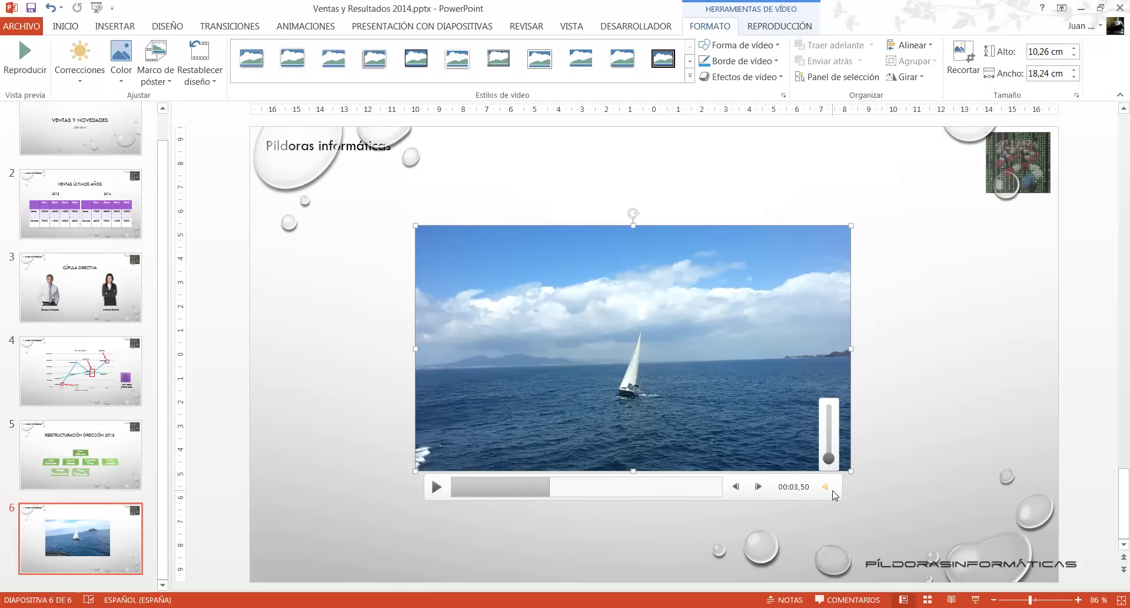
left_click_drag(829, 458, 829, 408)
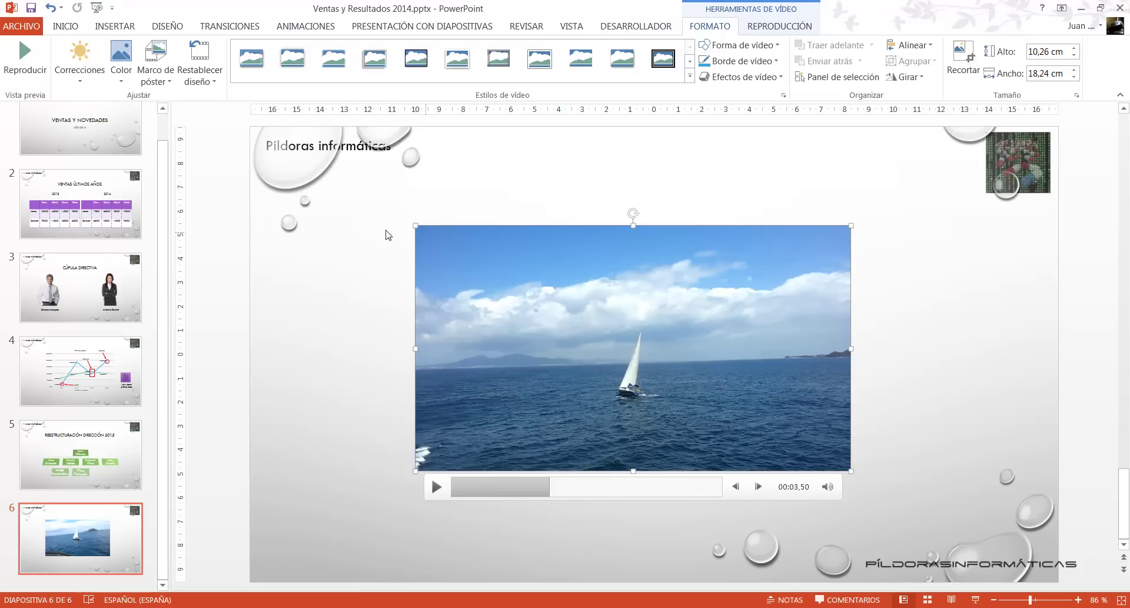
left_click(976, 599)
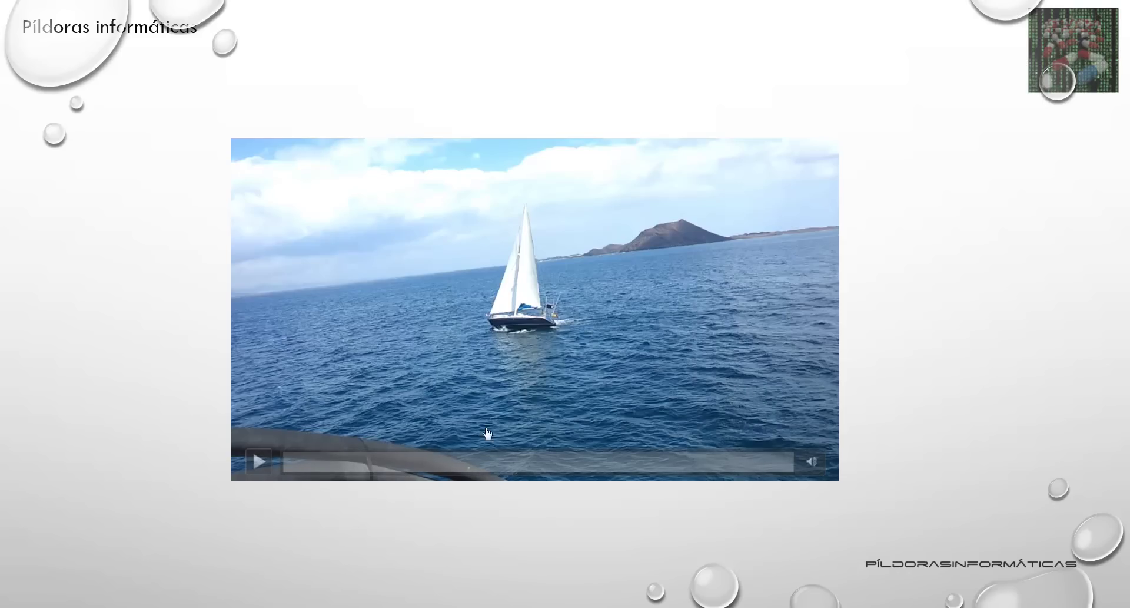
left_click(262, 462)
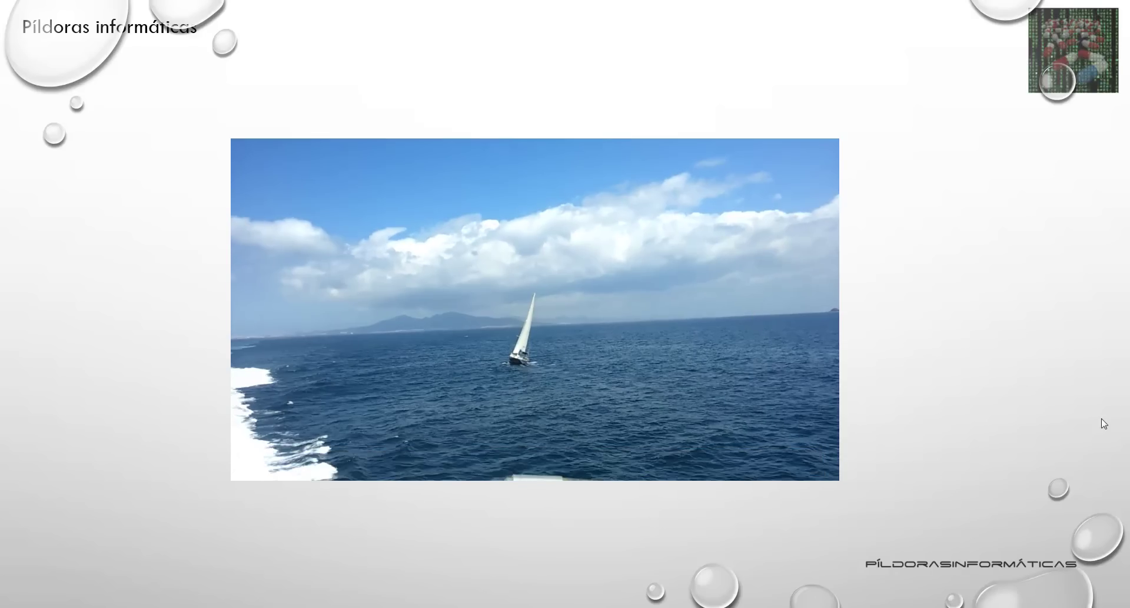
key("Escape")
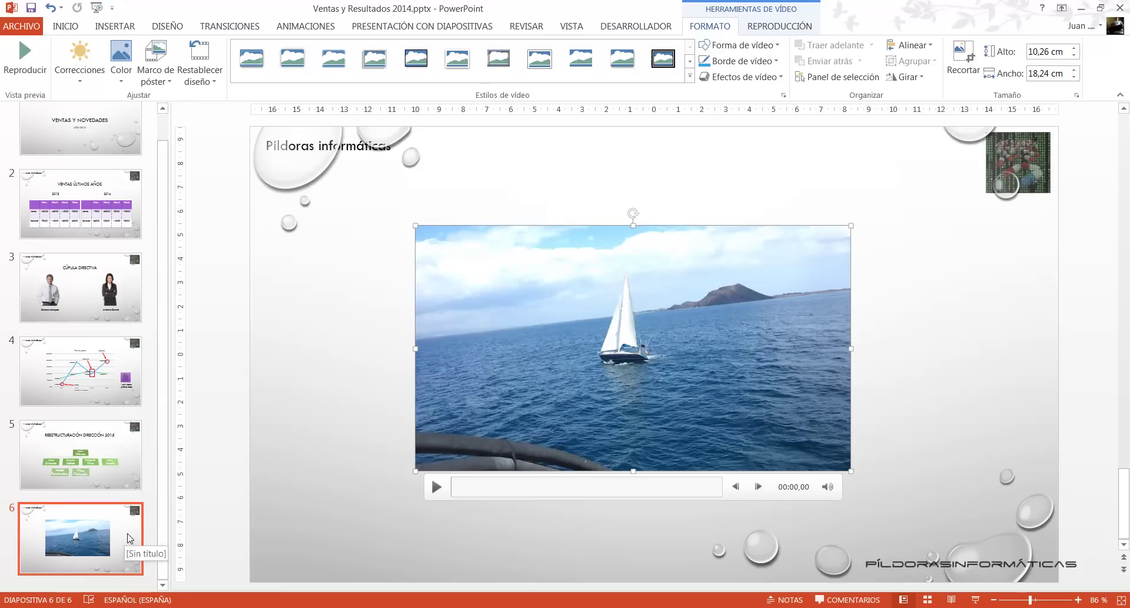
Move the sailboat video slide above the org chart so it becomes slide 5
left_click(167, 501)
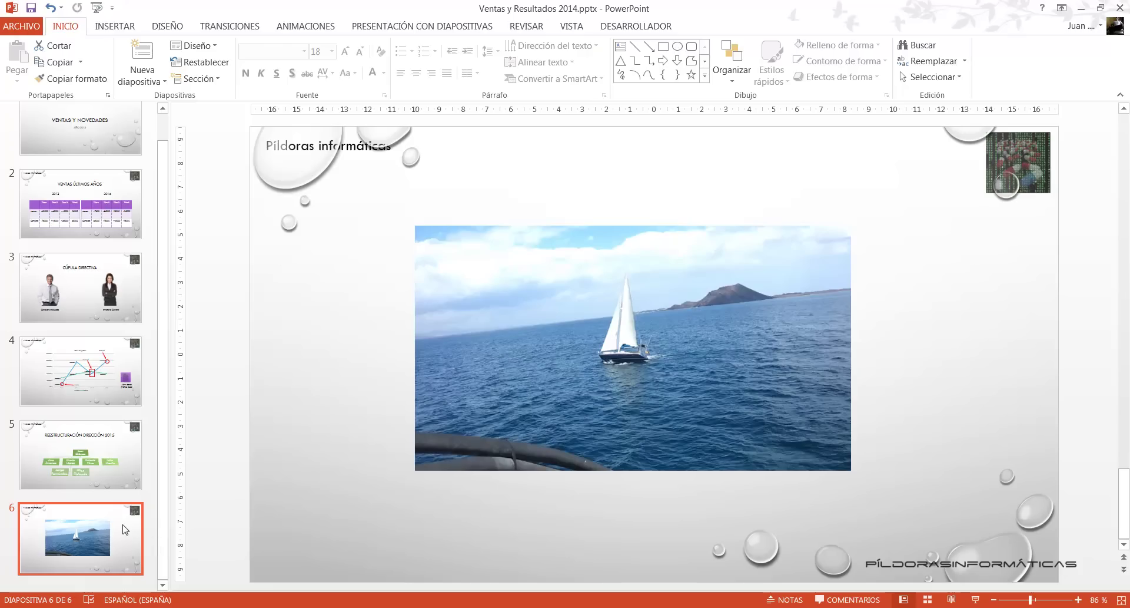
mouse_move(124, 528)
left_mouse_down()
mouse_move(144, 490)
mouse_move(126, 439)
left_mouse_up()
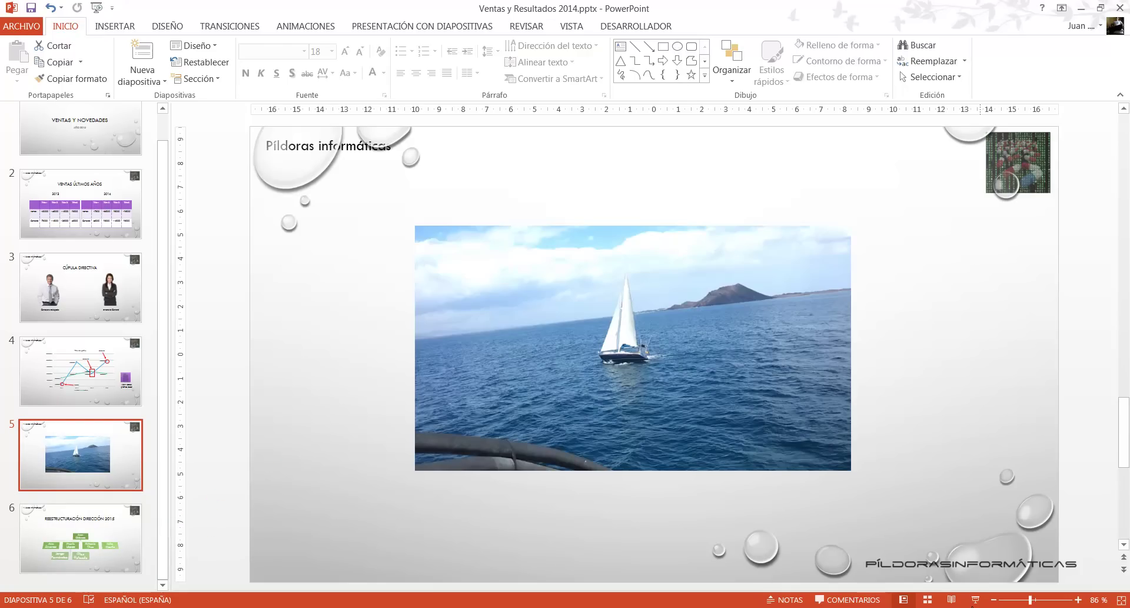
left_click(976, 599)
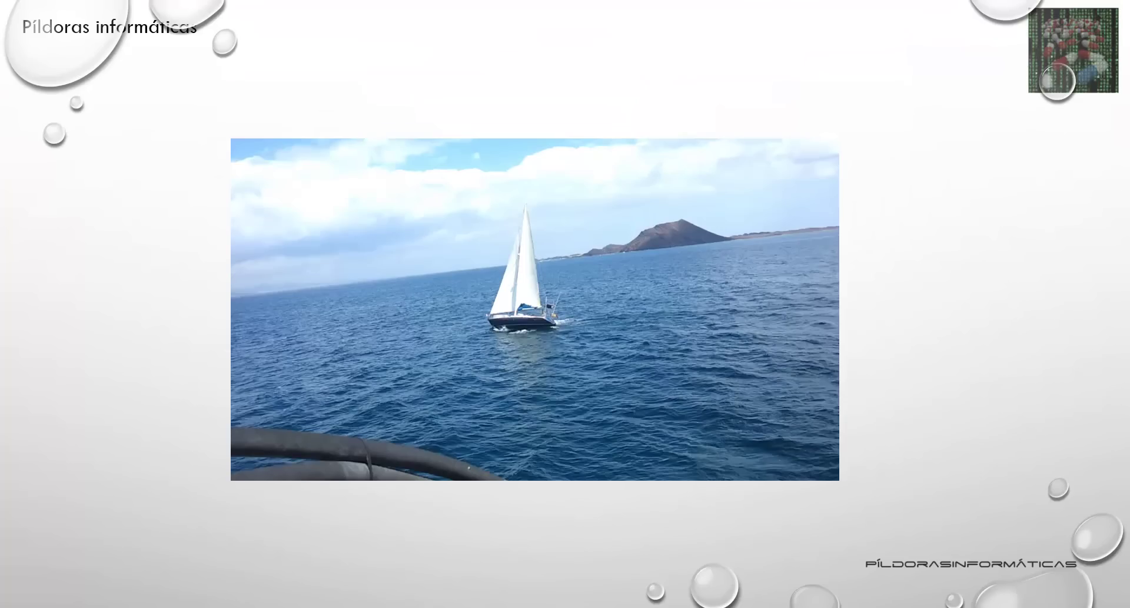
mouse_move(462, 323)
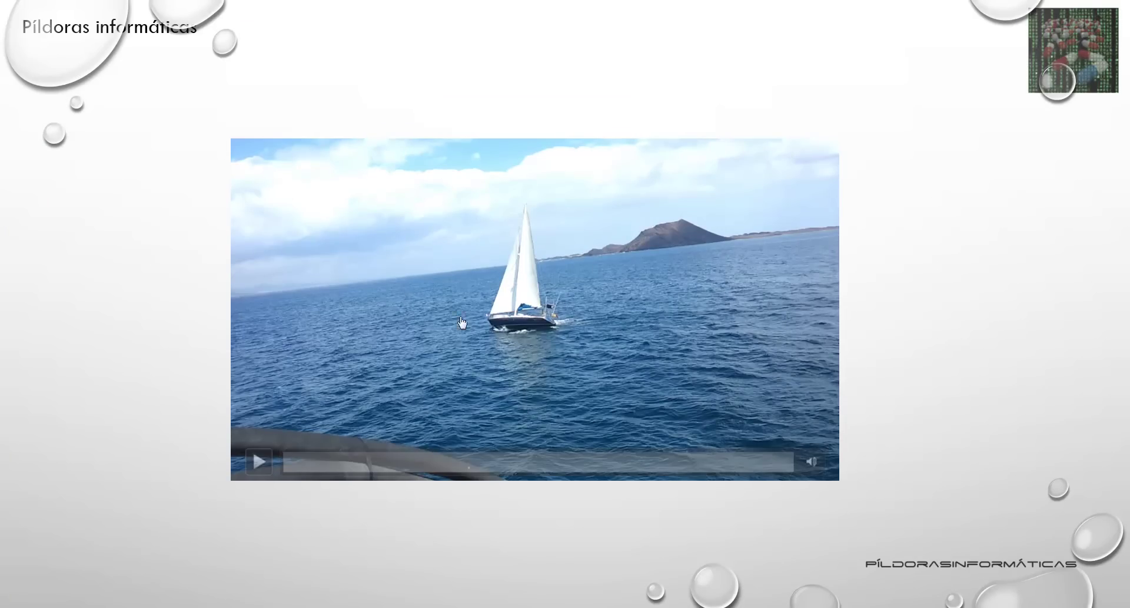
left_click(260, 458)
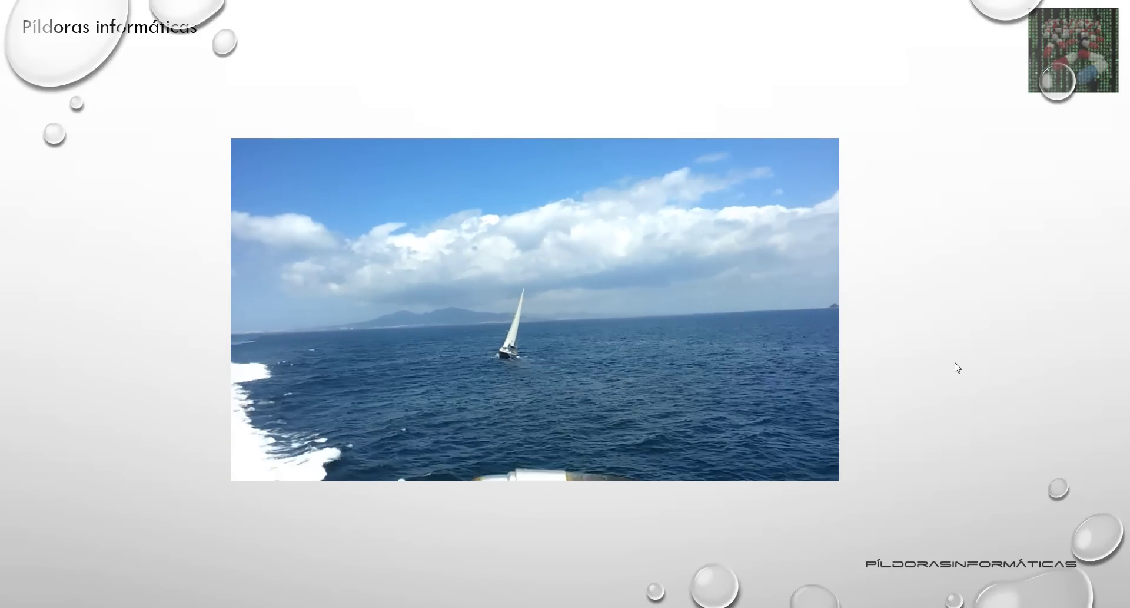
left_click(958, 368)
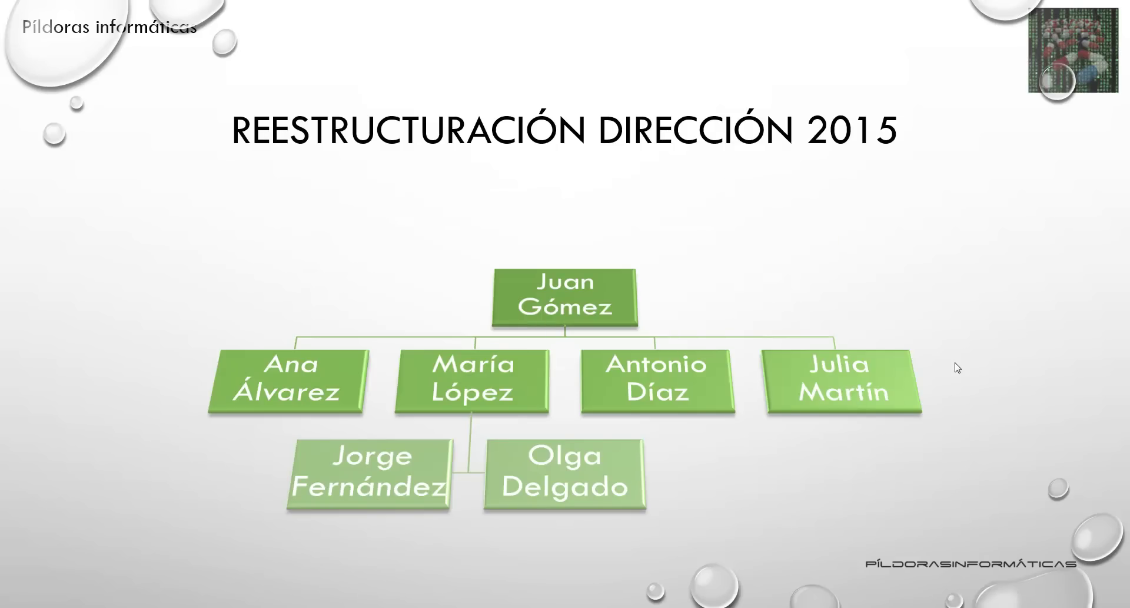
key("Escape")
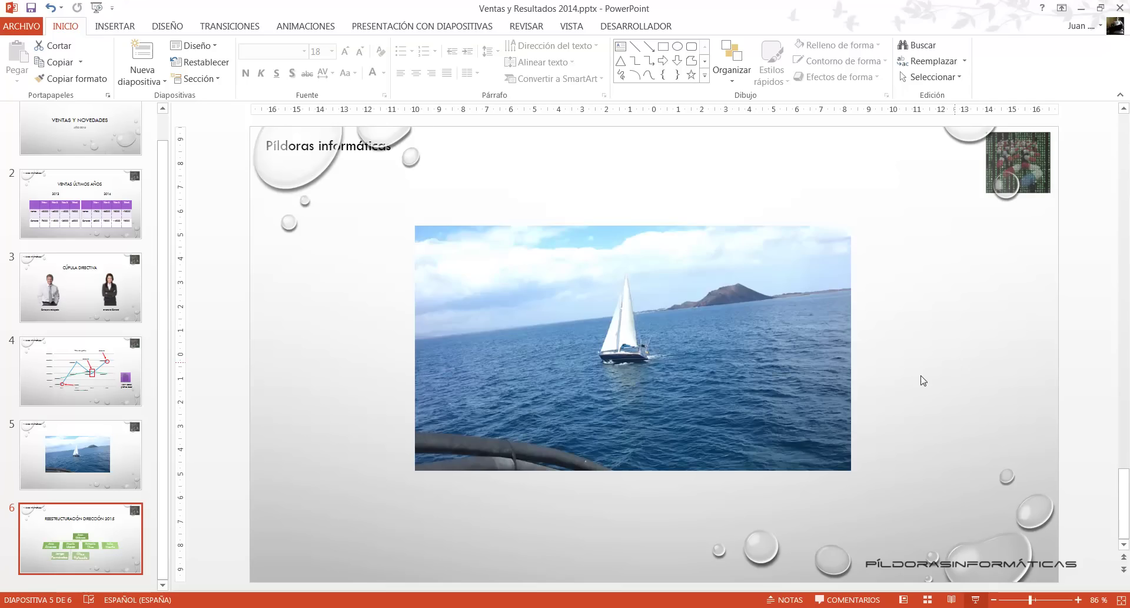
left_click(118, 421)
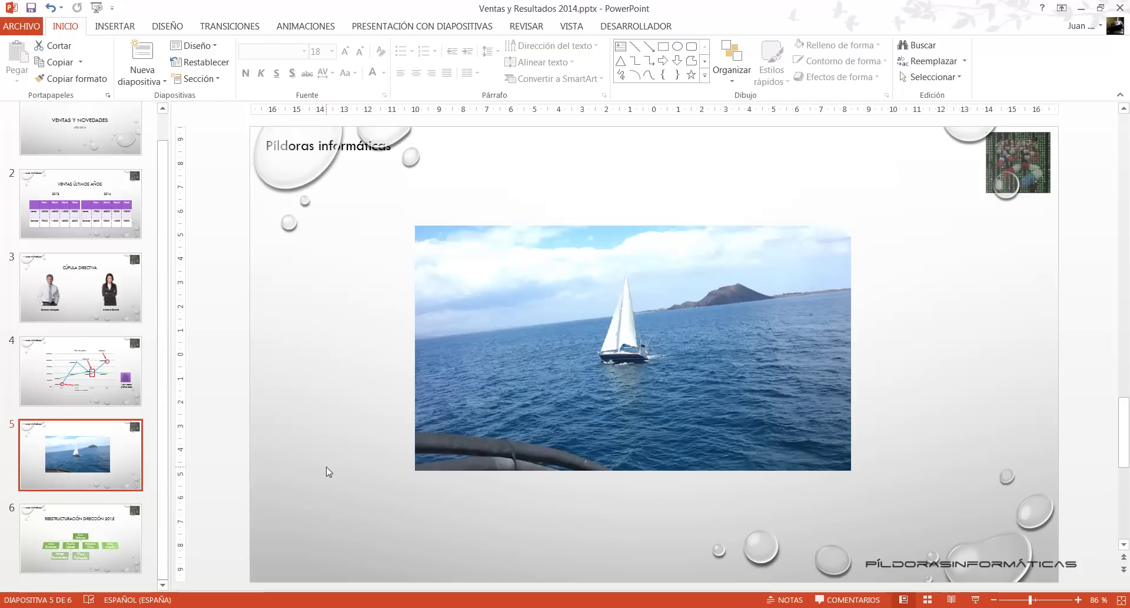
left_click(976, 599)
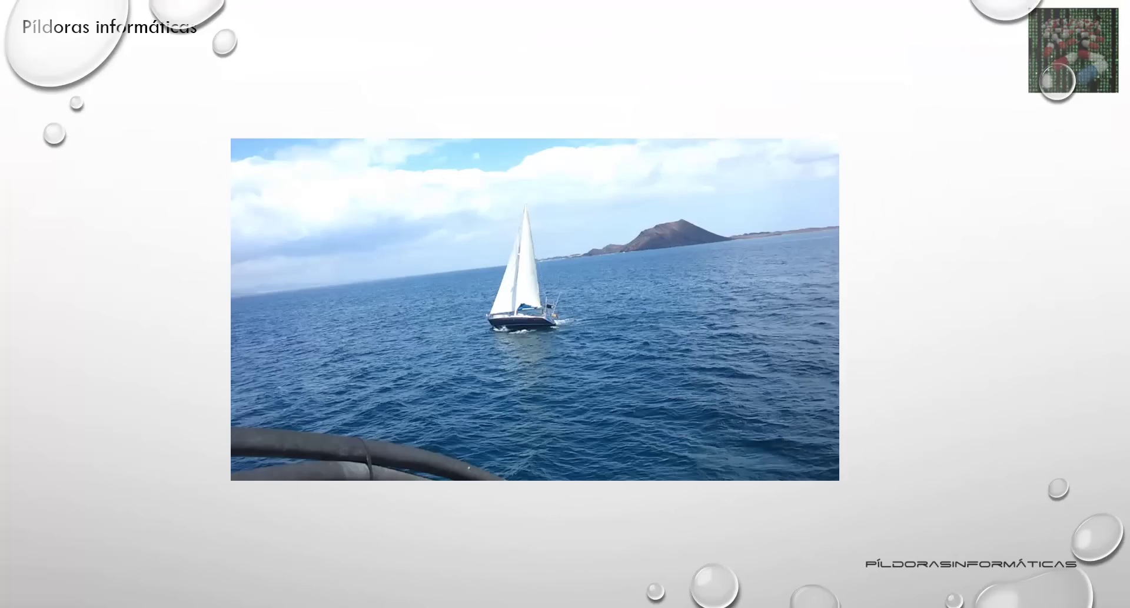
mouse_move(441, 260)
key("Escape")
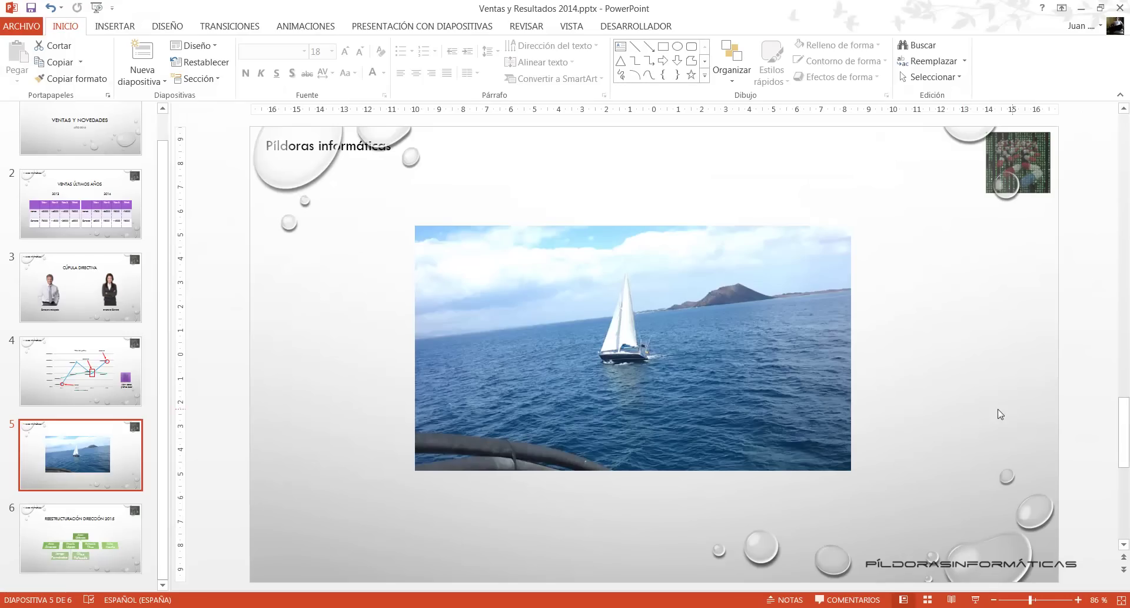
Set the sailboat video's Iniciar option to Automáticamente, then display slide 4
left_click(604, 312)
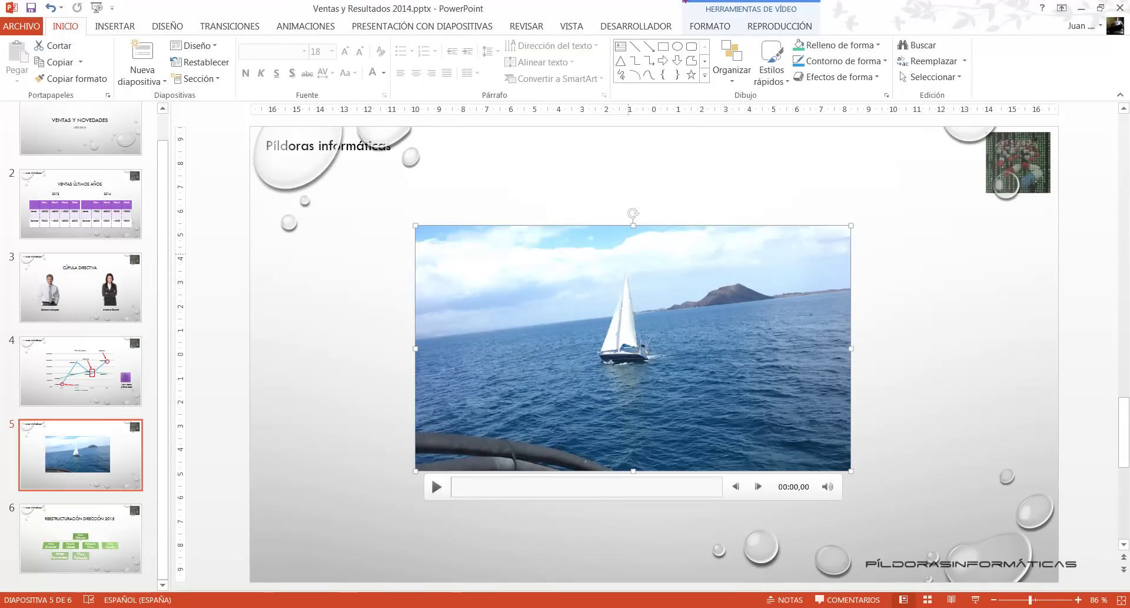
left_click_drag(685, 1, 826, 23)
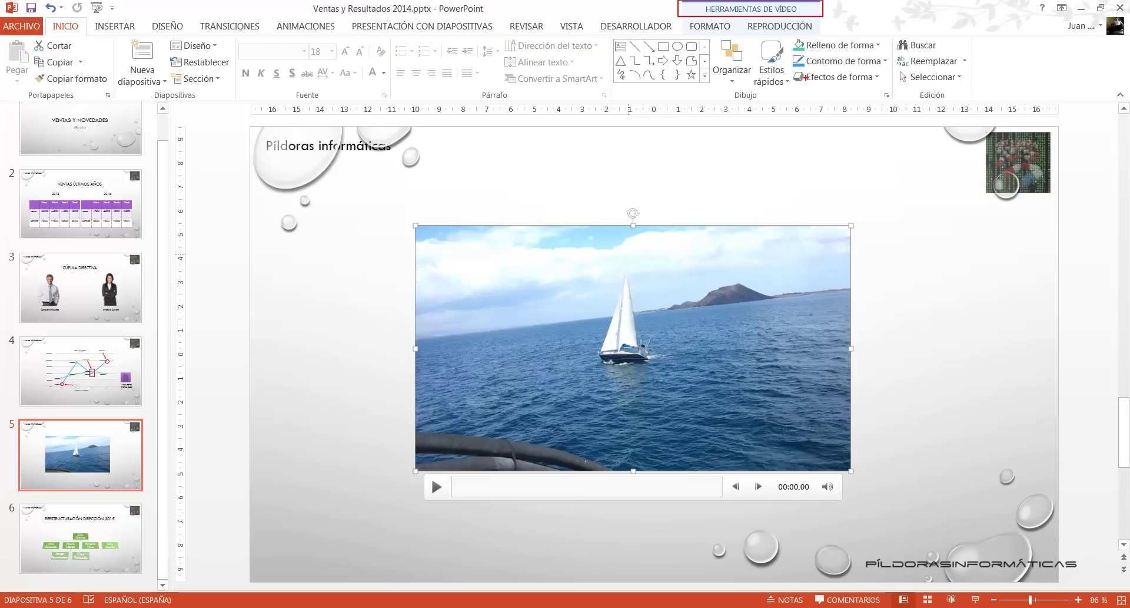
key("Escape")
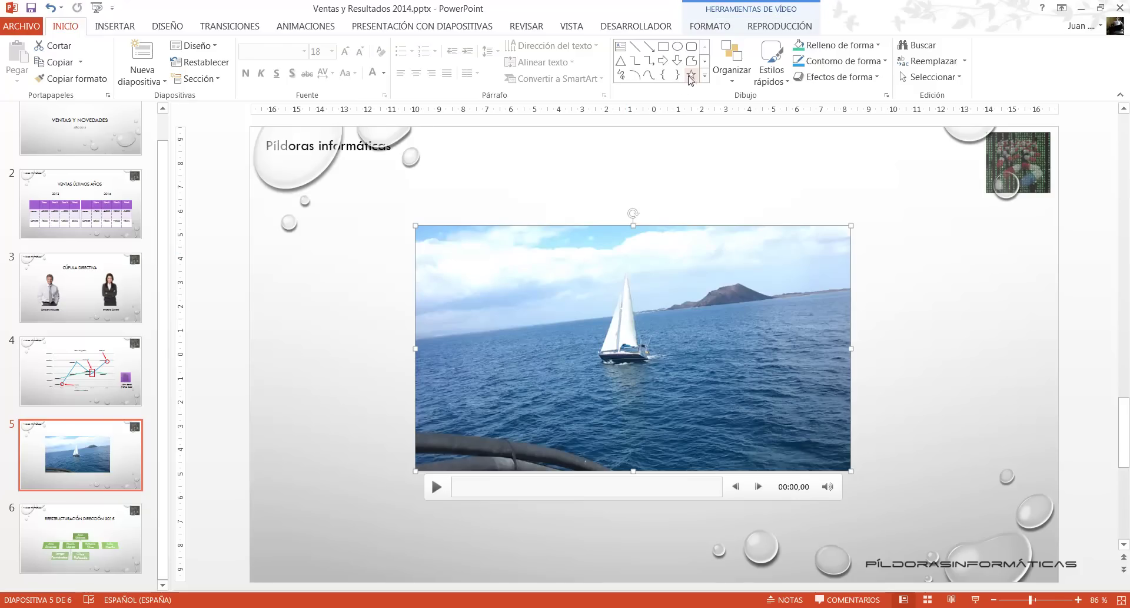
left_click(766, 32)
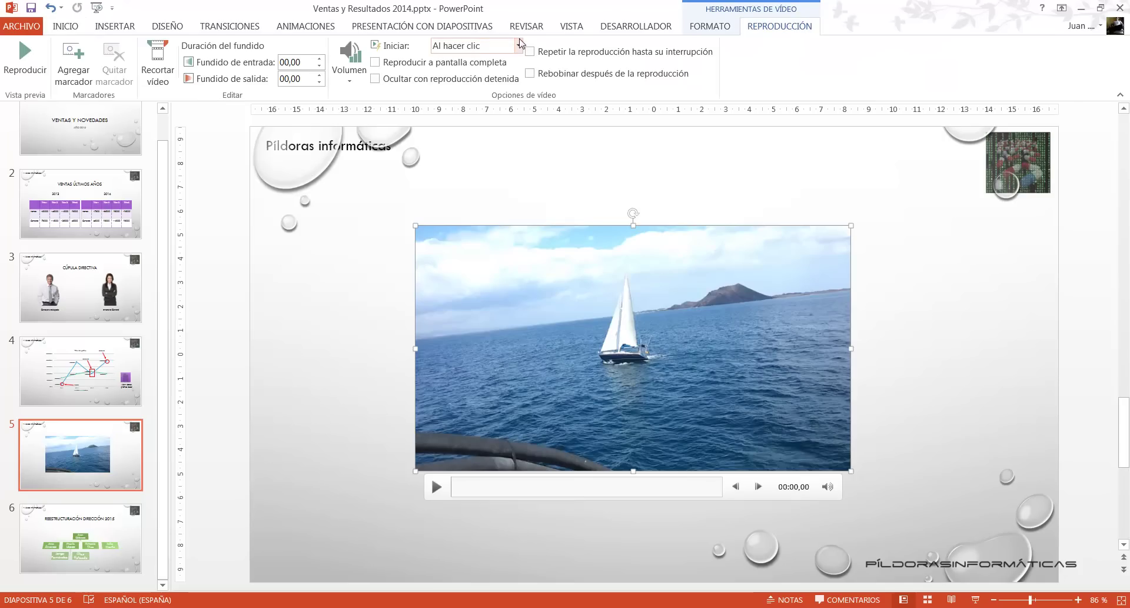
mouse_move(364, 31)
left_mouse_down()
mouse_move(528, 58)
mouse_move(633, 301)
left_mouse_up()
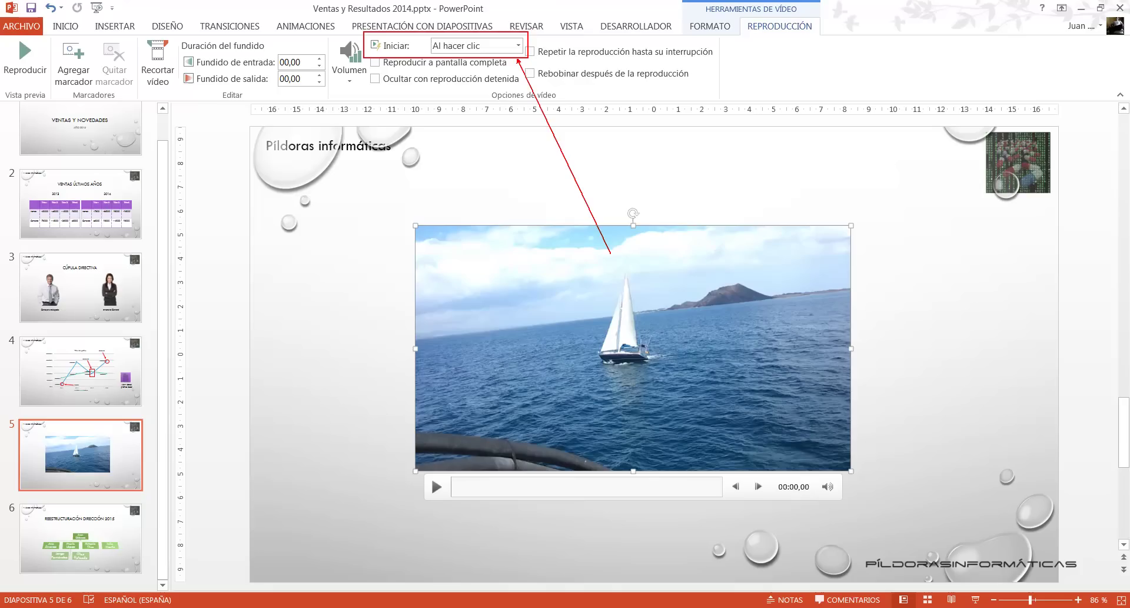
left_click(518, 46)
left_click(509, 62)
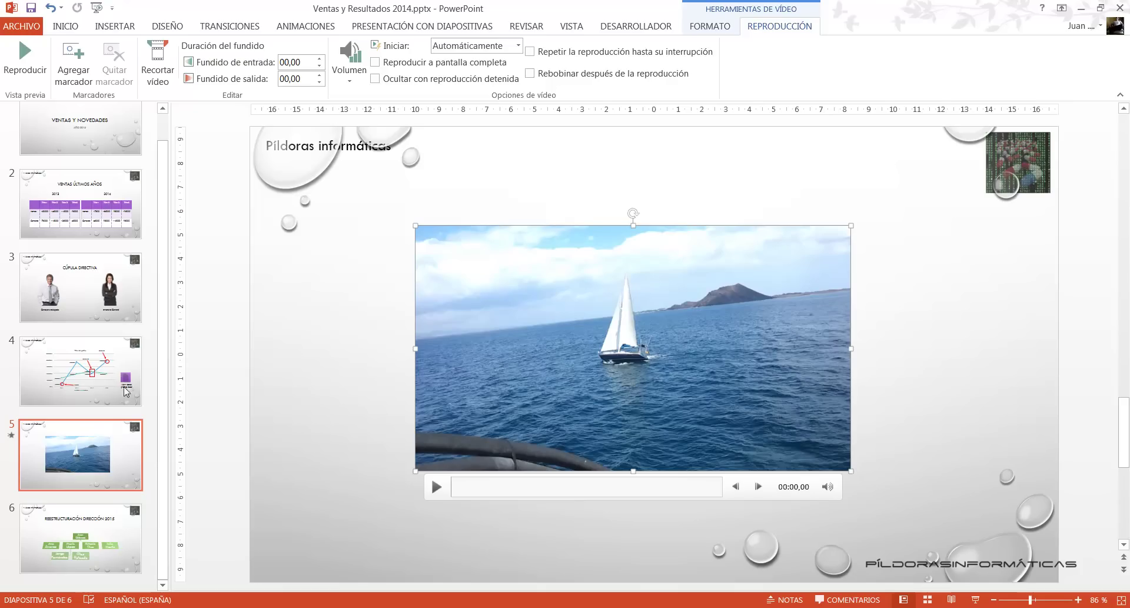
left_click(48, 362)
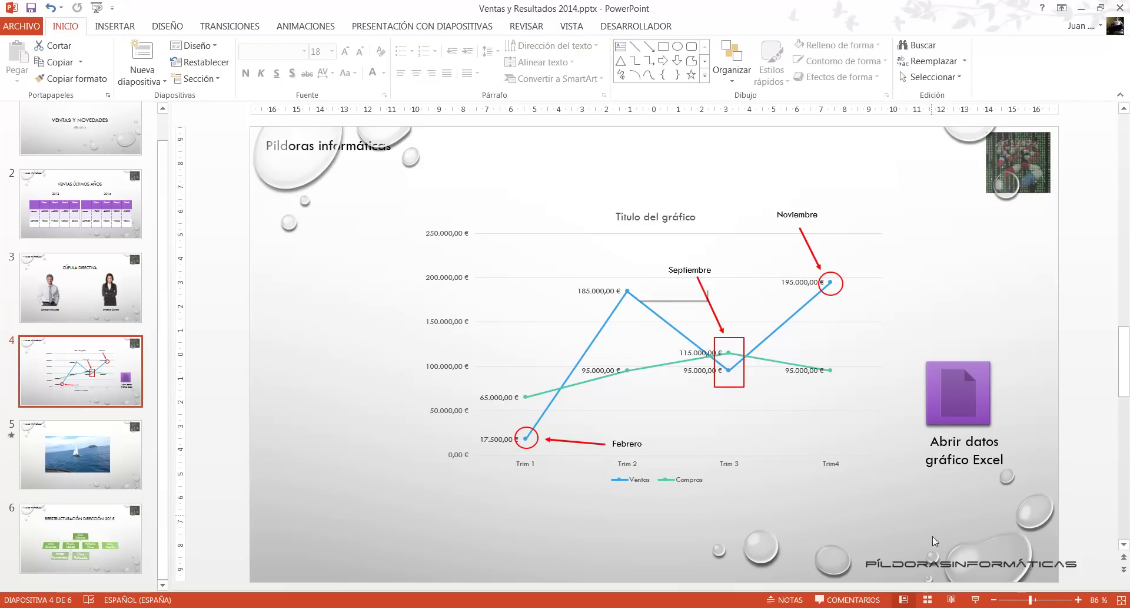
Run the slide show from slide 4, advance to the sailboat video slide, then exit
left_click(978, 599)
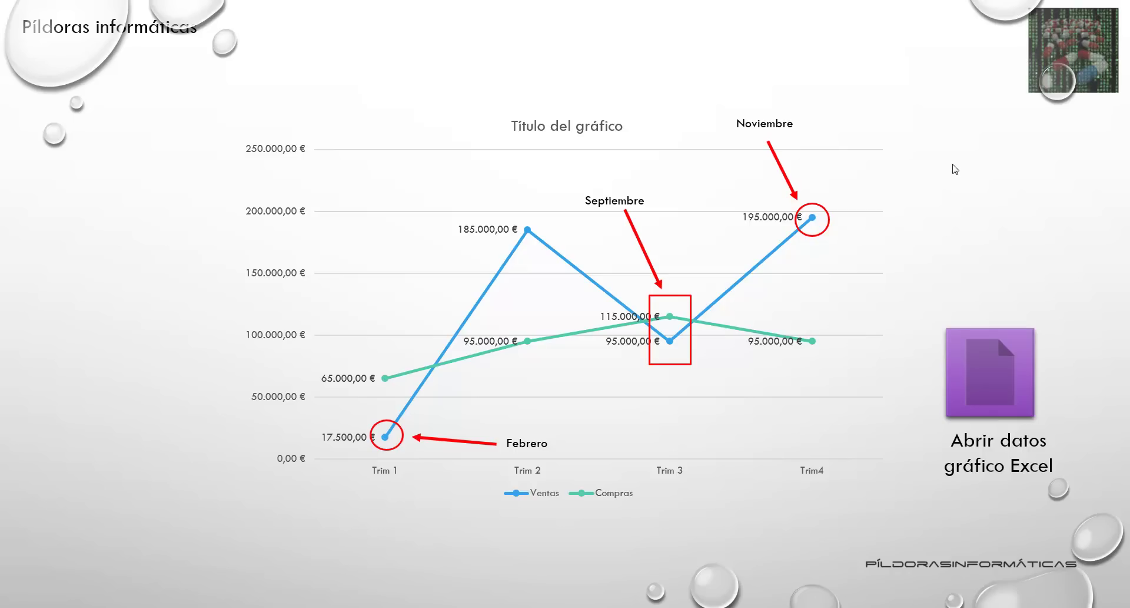
key("Right")
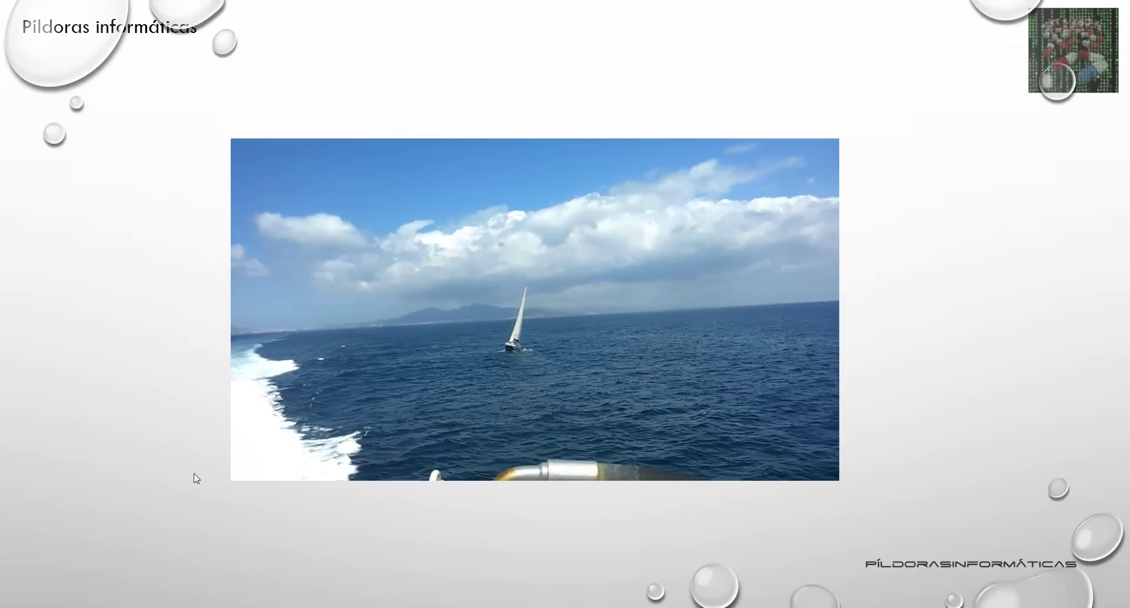
key("Escape")
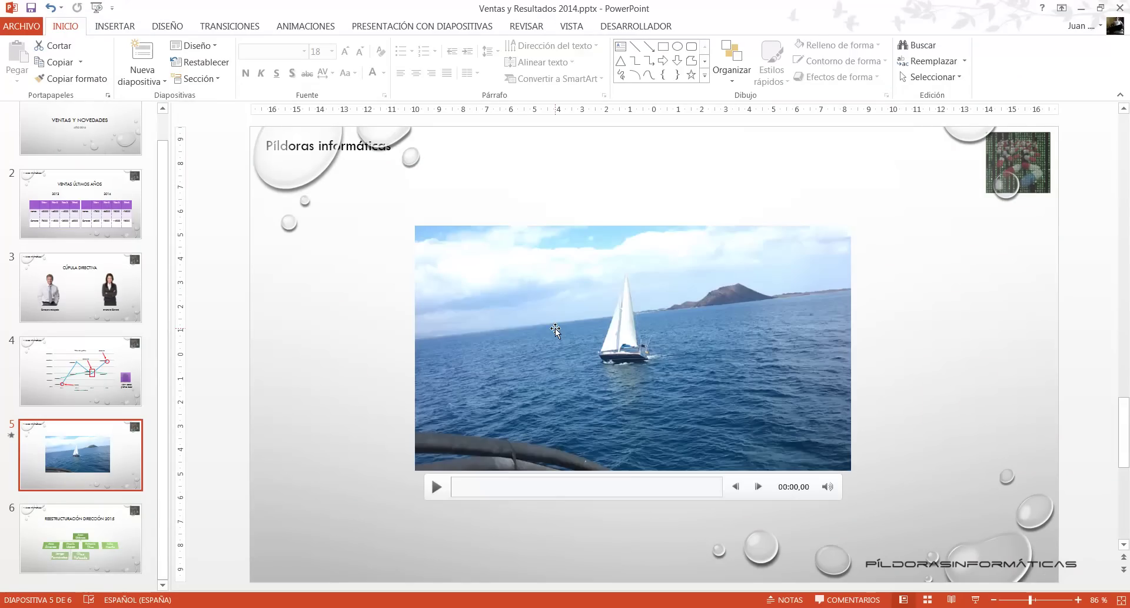
Apply the first Intenso perspective video style to the sailboat video and preview slide 5 full screen
left_click(556, 327)
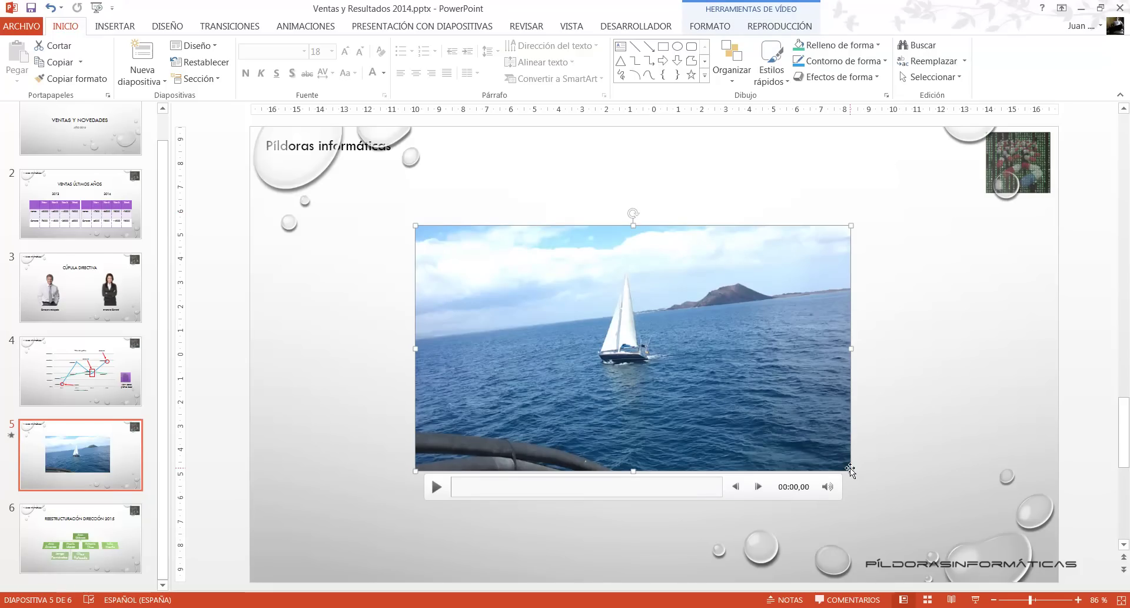
left_click(711, 24)
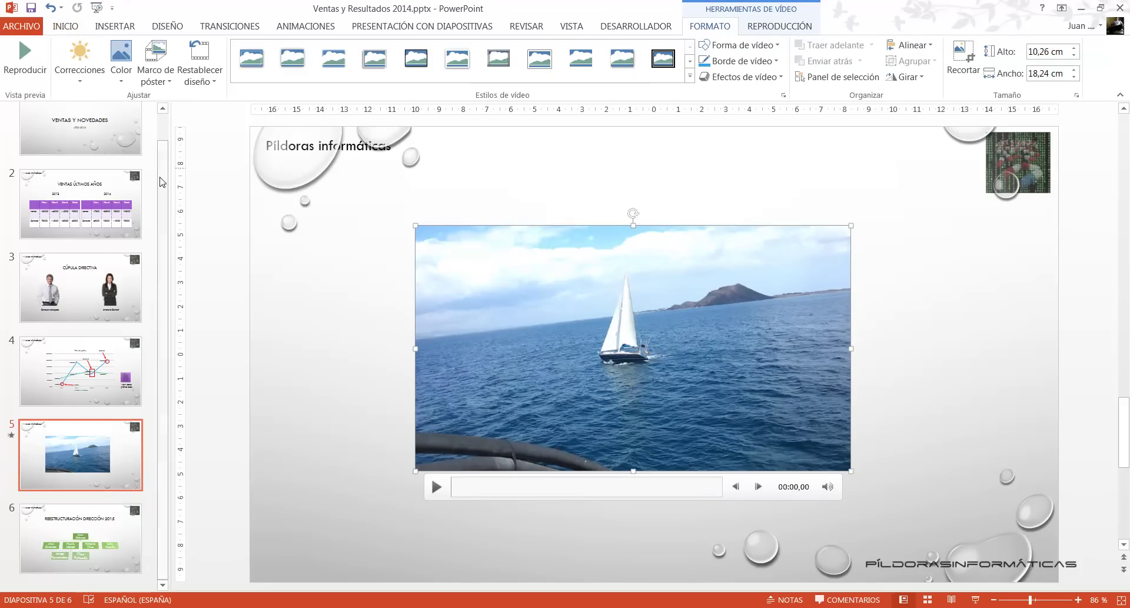
left_click(690, 75)
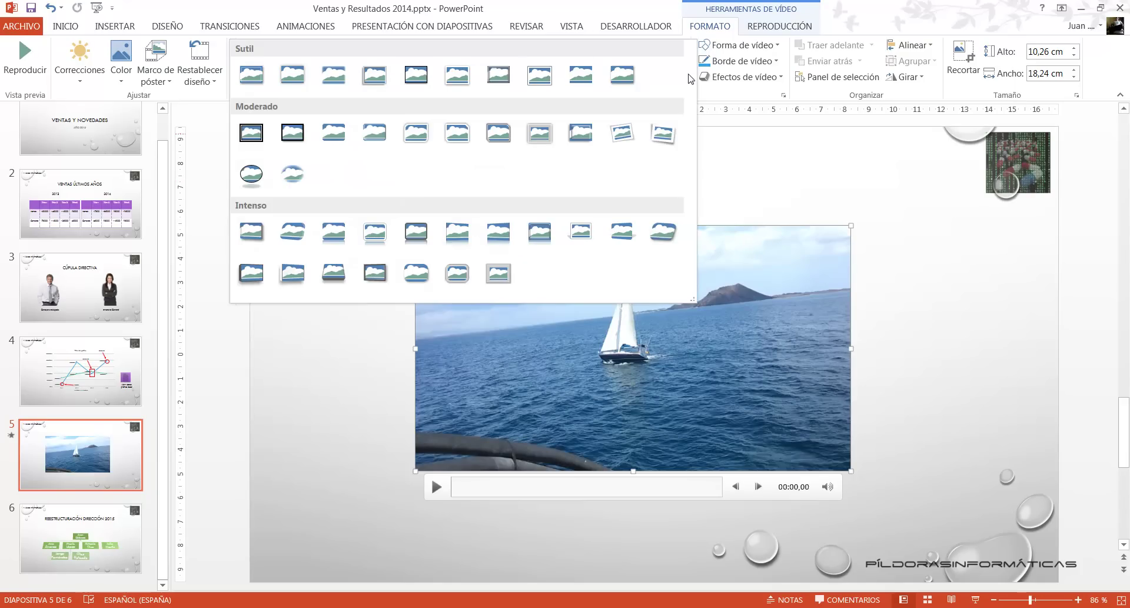
left_click(253, 270)
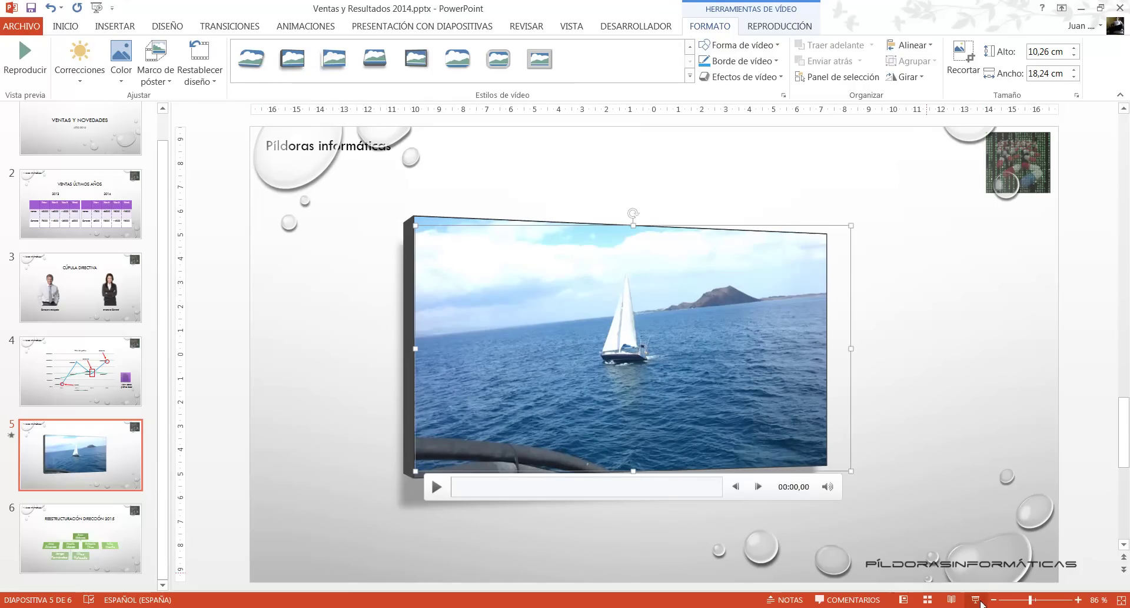
key("shift+F5")
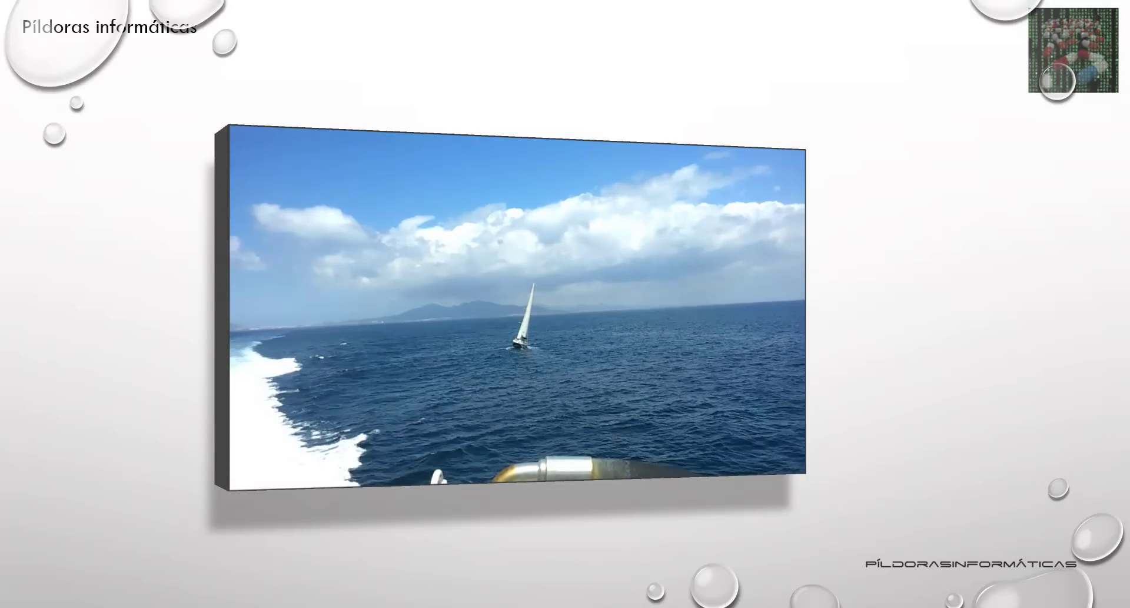
key("Escape")
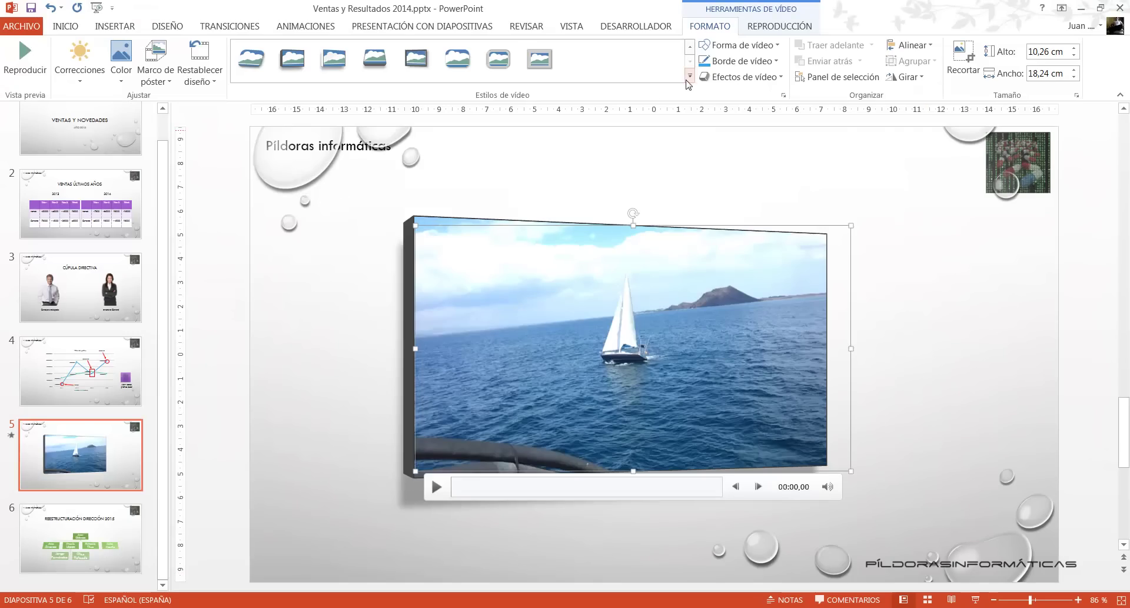
left_click(689, 76)
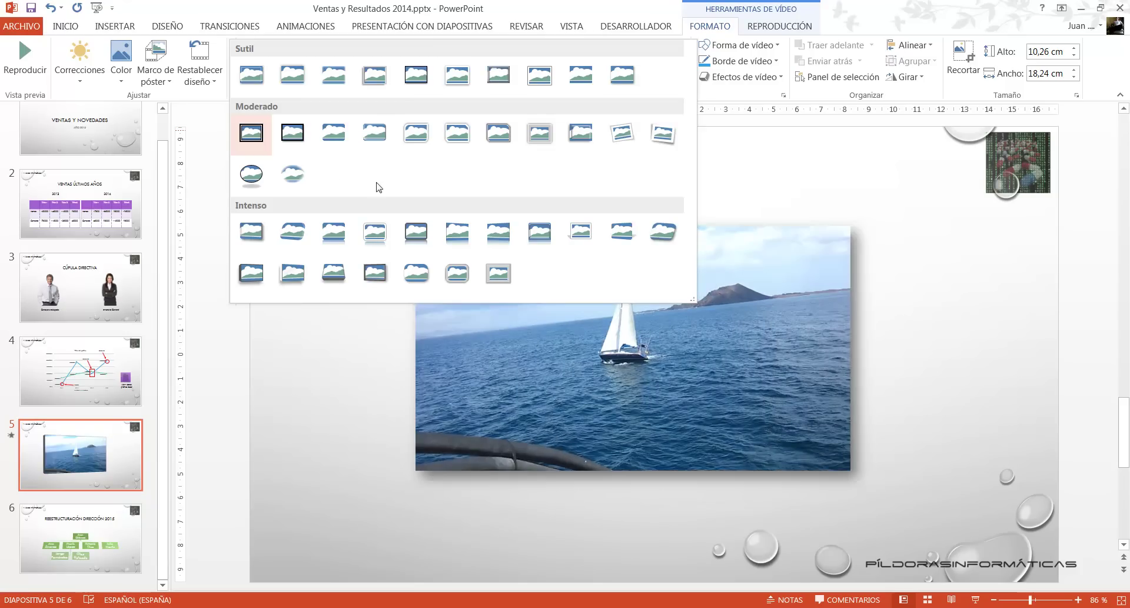
left_click(836, 178)
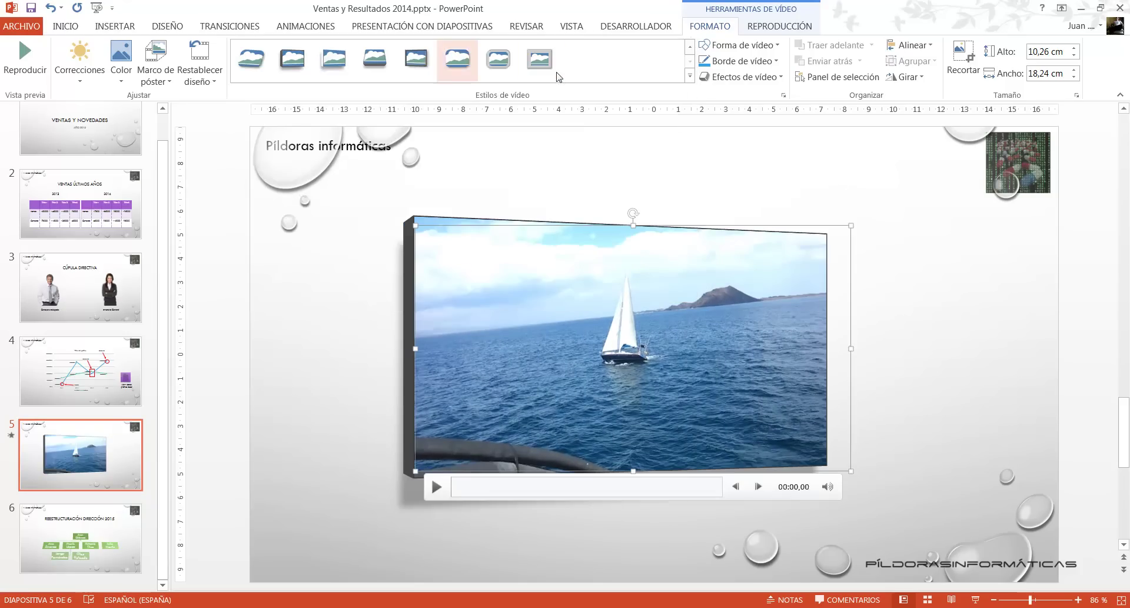
left_click(776, 47)
left_click(651, 180)
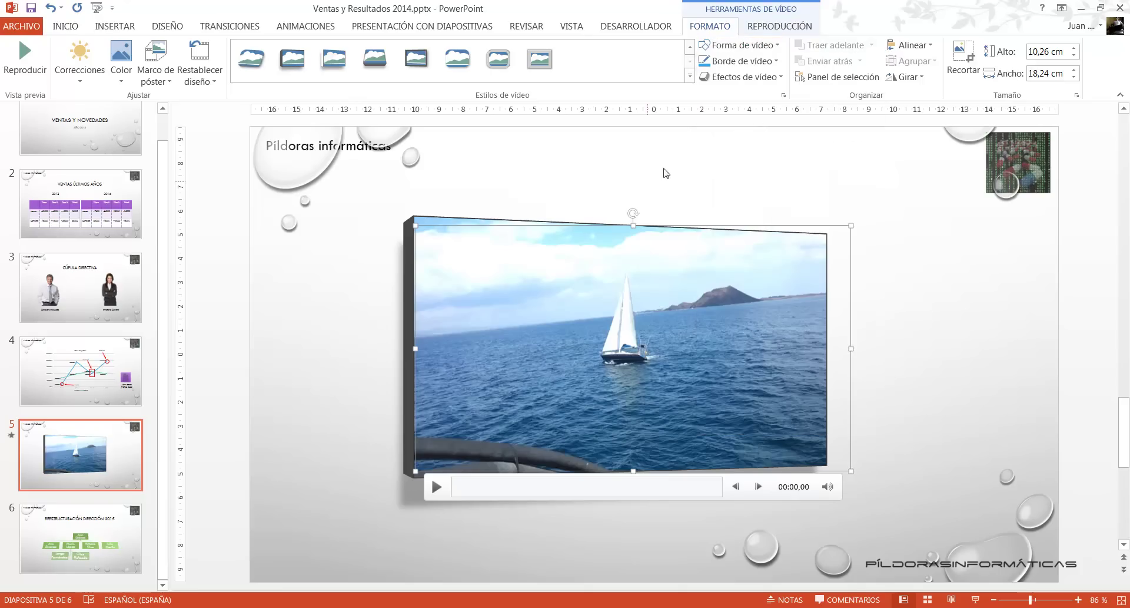
left_click(777, 61)
left_click(646, 156)
left_click(766, 77)
mouse_move(768, 140)
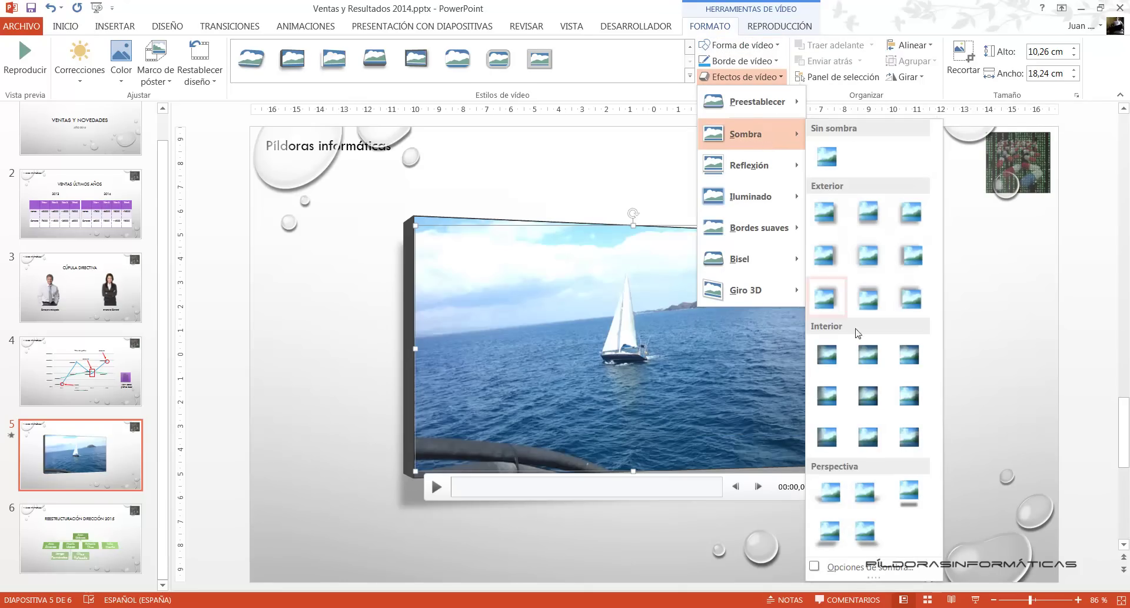
left_click(486, 167)
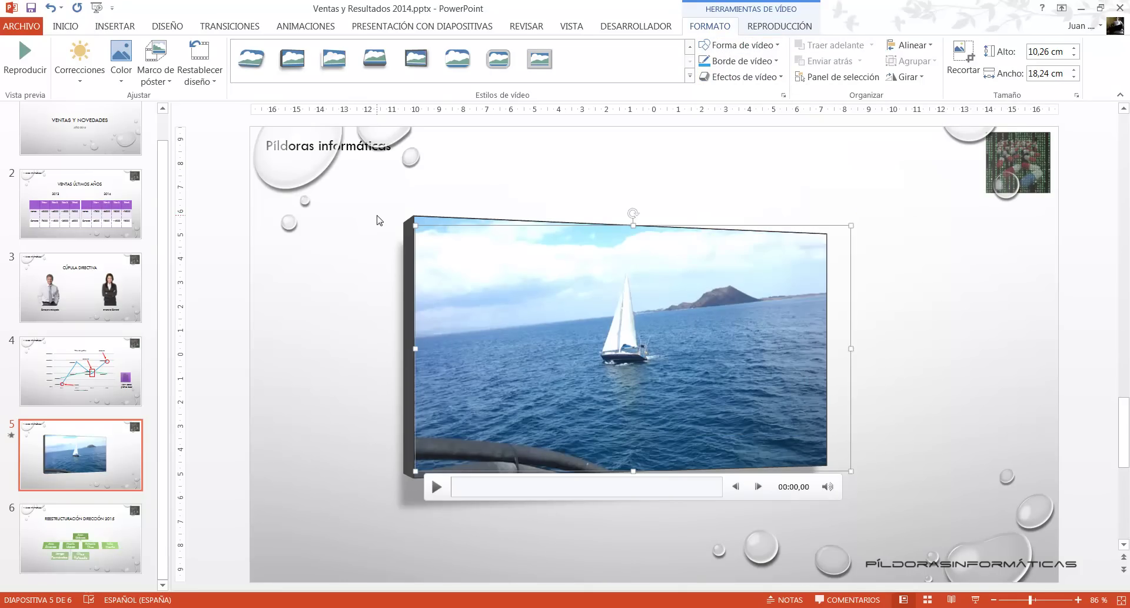
Recolor the sailboat video lime green and check it in a full-screen slide show
left_click(120, 83)
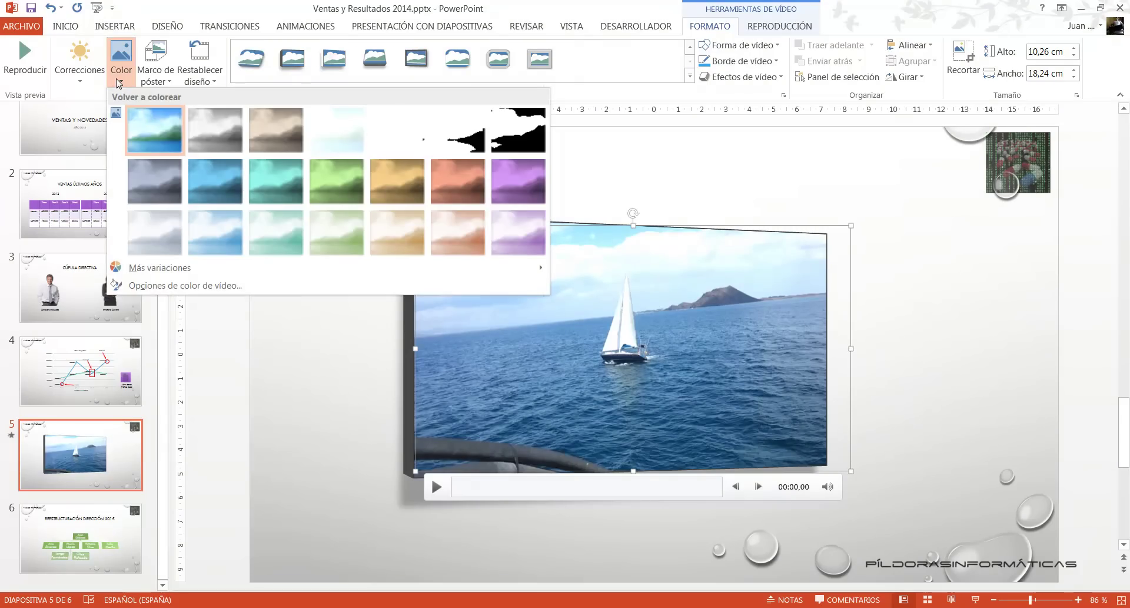
left_click(330, 183)
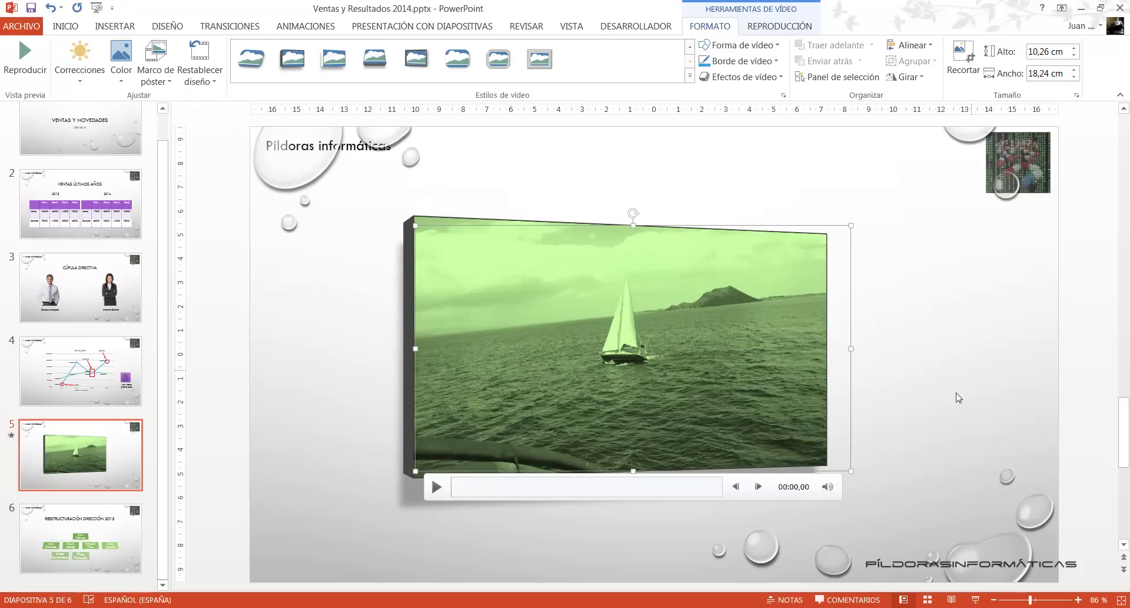
left_click(974, 599)
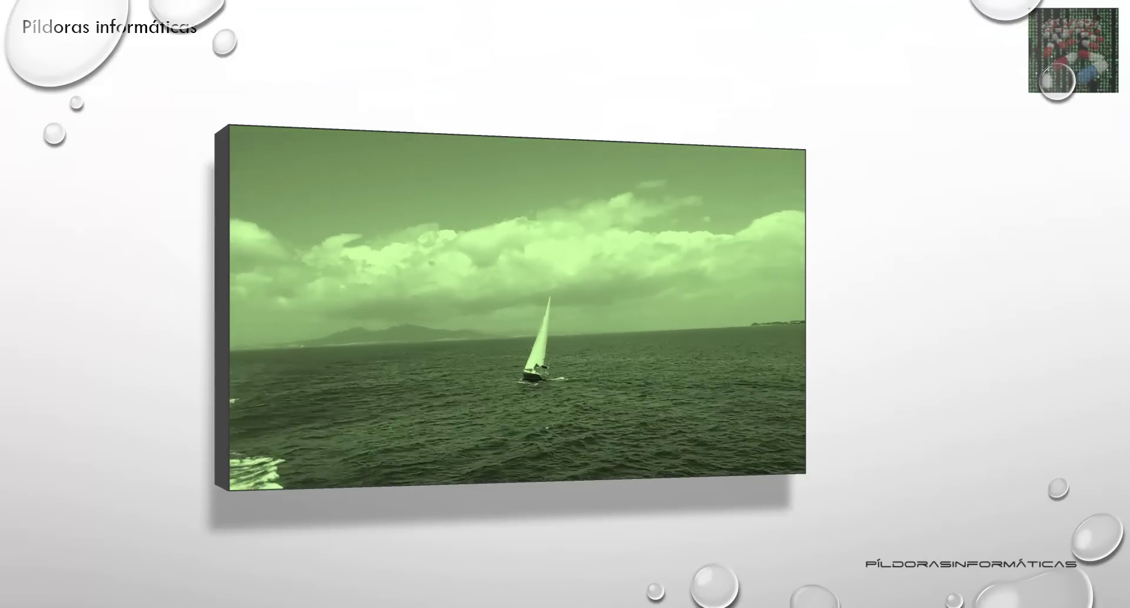
key("Escape")
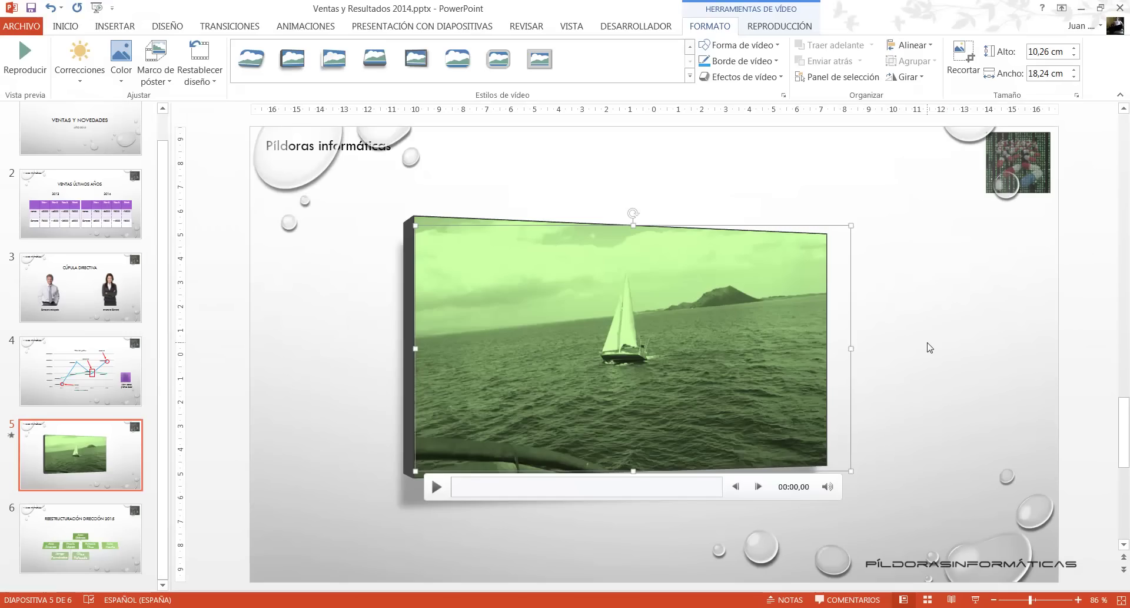
left_click(86, 80)
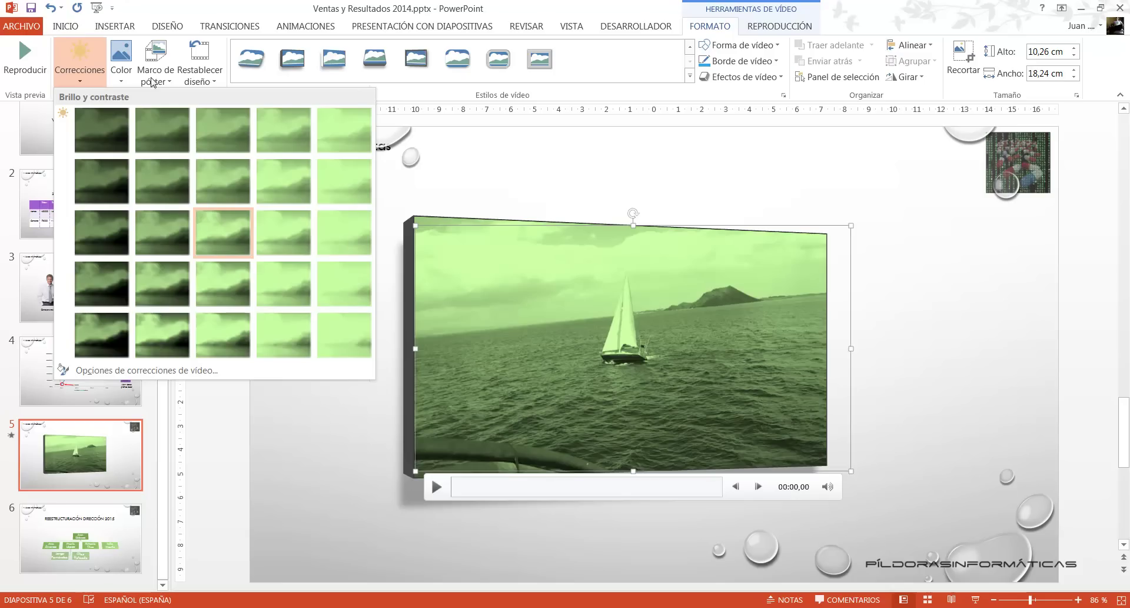
left_click(279, 17)
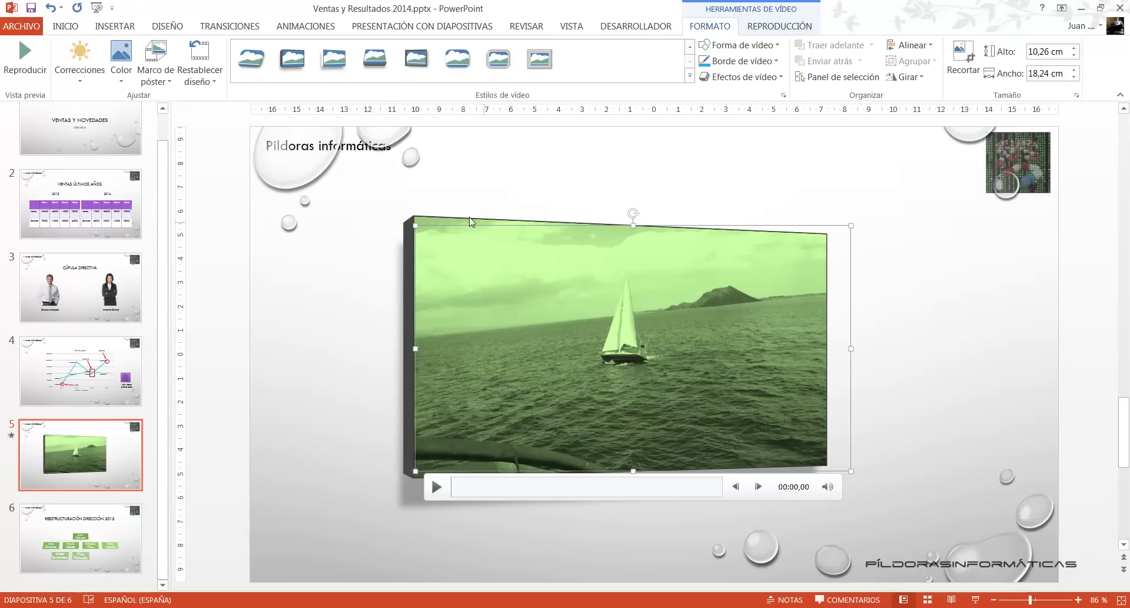
left_click(168, 75)
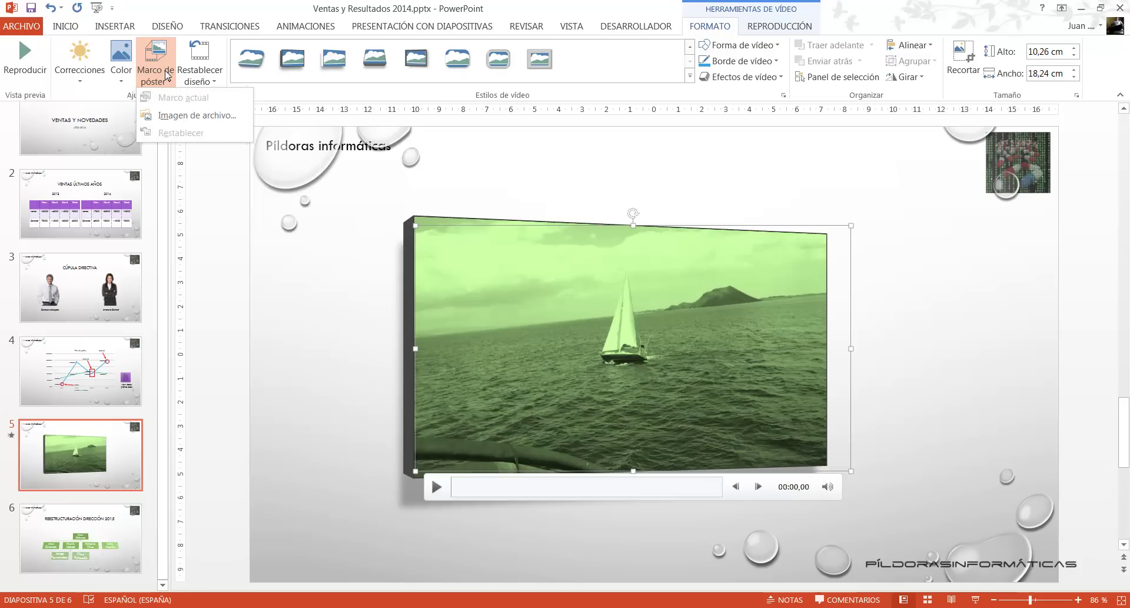
left_click(180, 117)
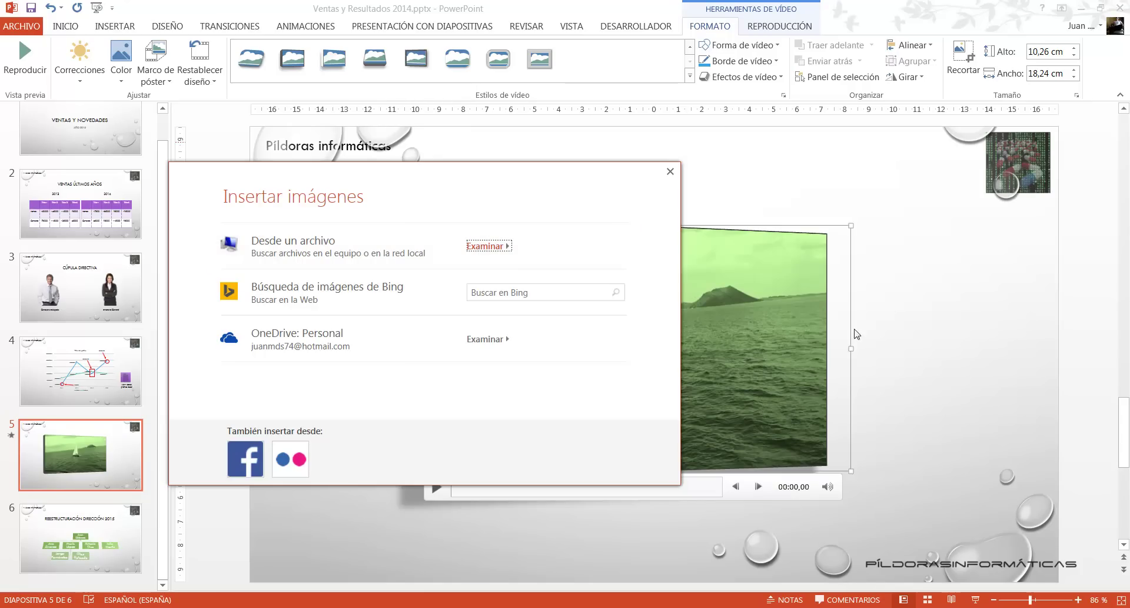
left_click(670, 173)
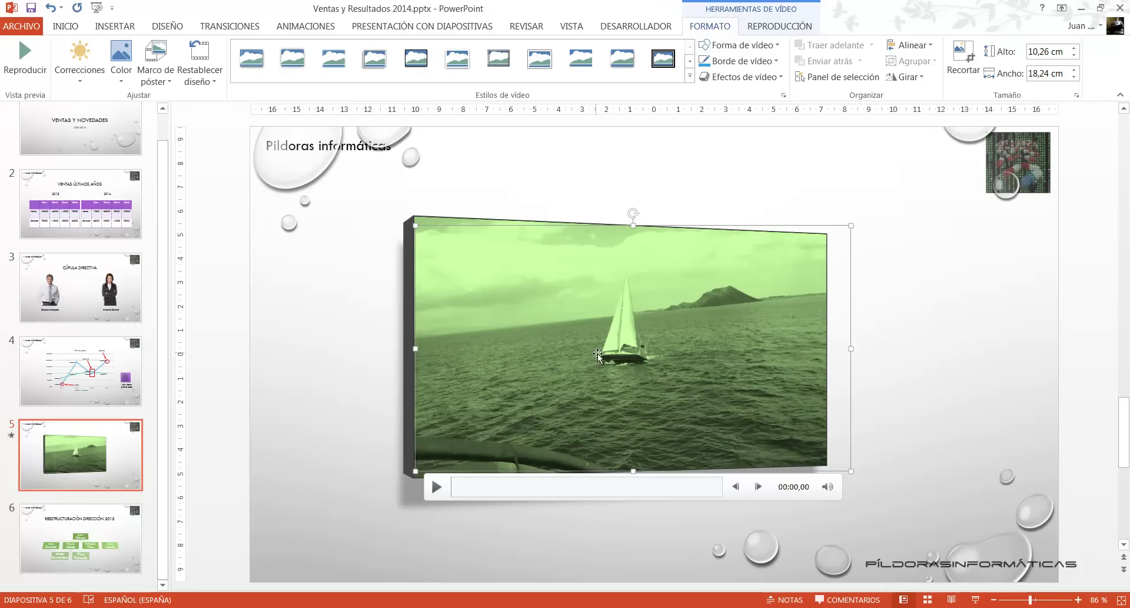
Undo the green recolor so the video returns to its original blue colours
left_click(52, 10)
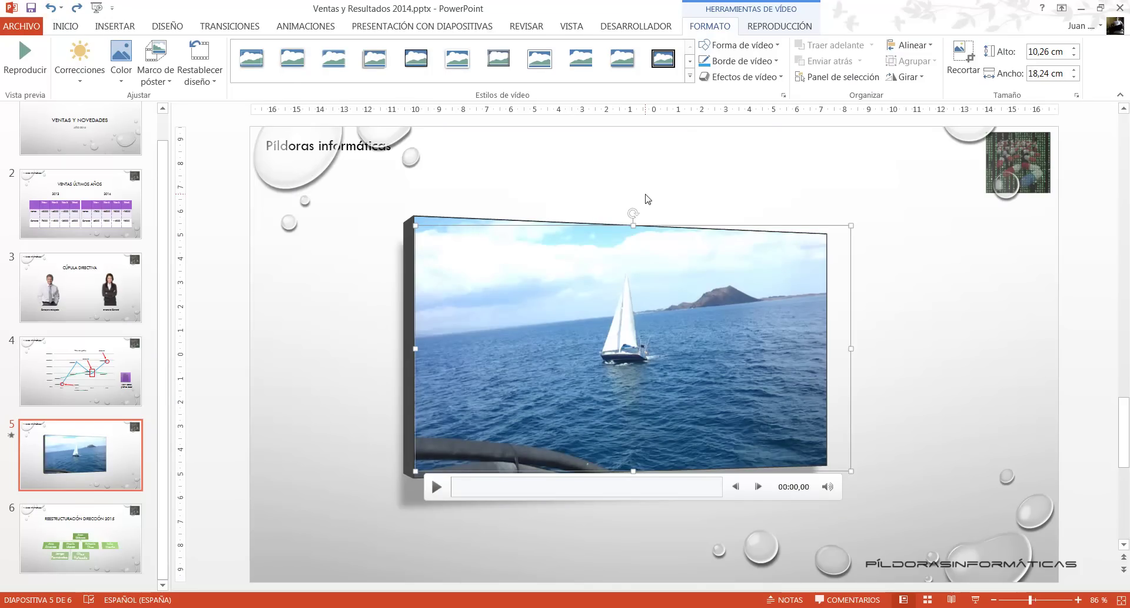
left_click(759, 26)
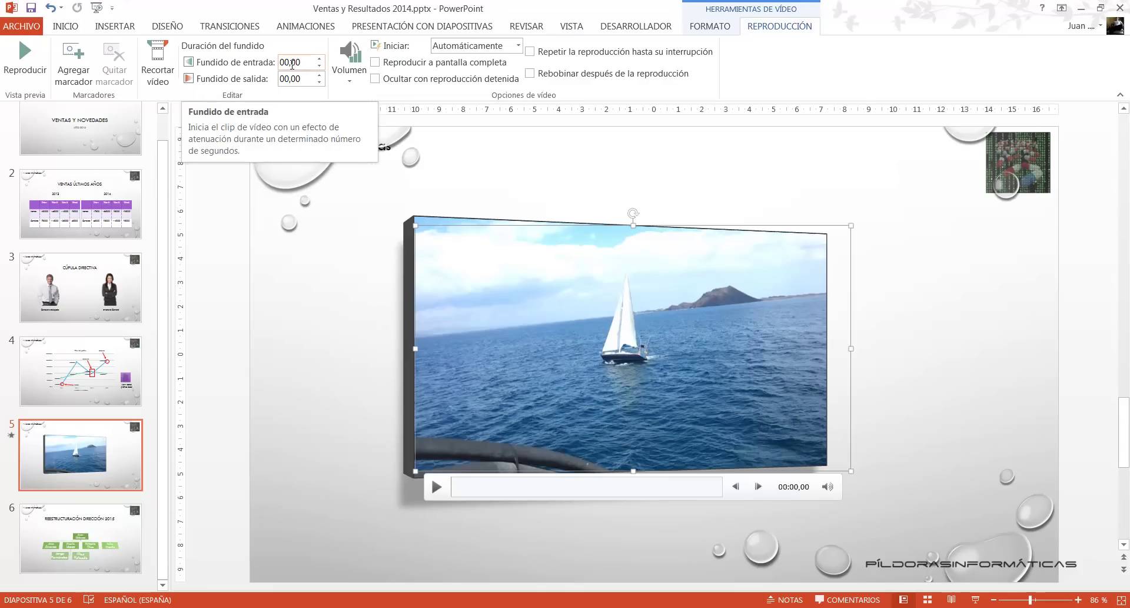
Set the video's Fade In and Fade Out to 02,50 each and test them in the slide show
left_click(320, 59)
double_click(320, 59)
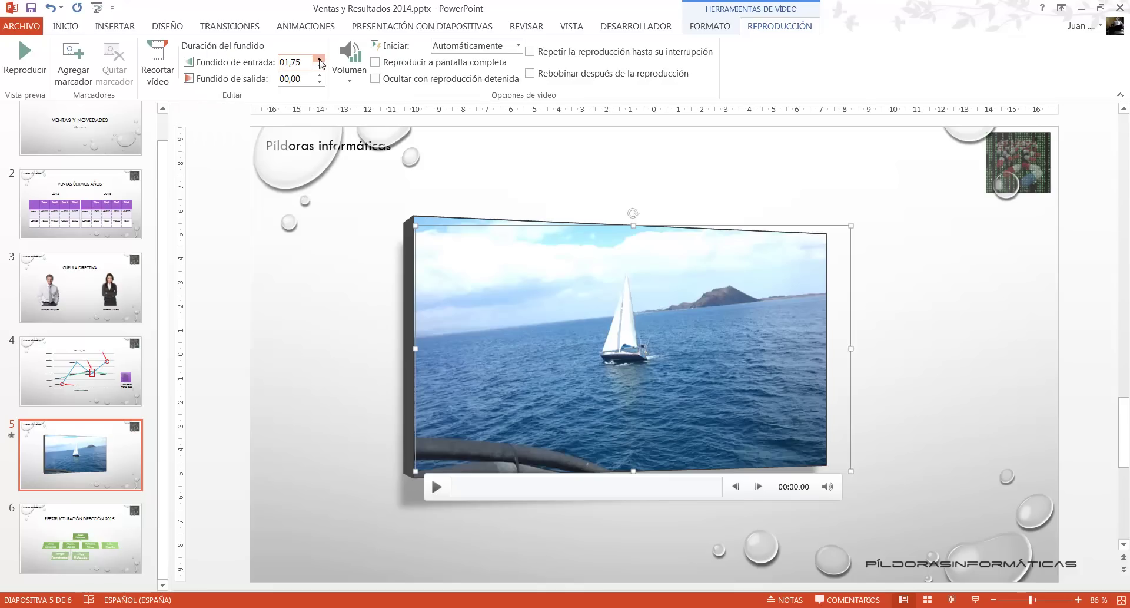
double_click(319, 59)
double_click(320, 59)
double_click(320, 75)
double_click(319, 75)
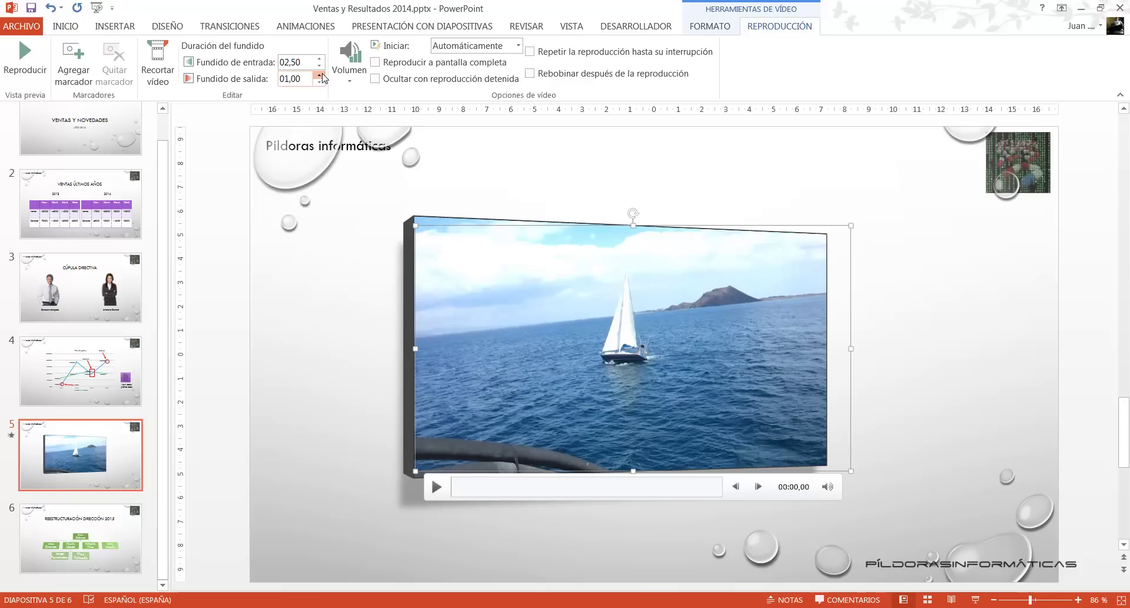
double_click(320, 75)
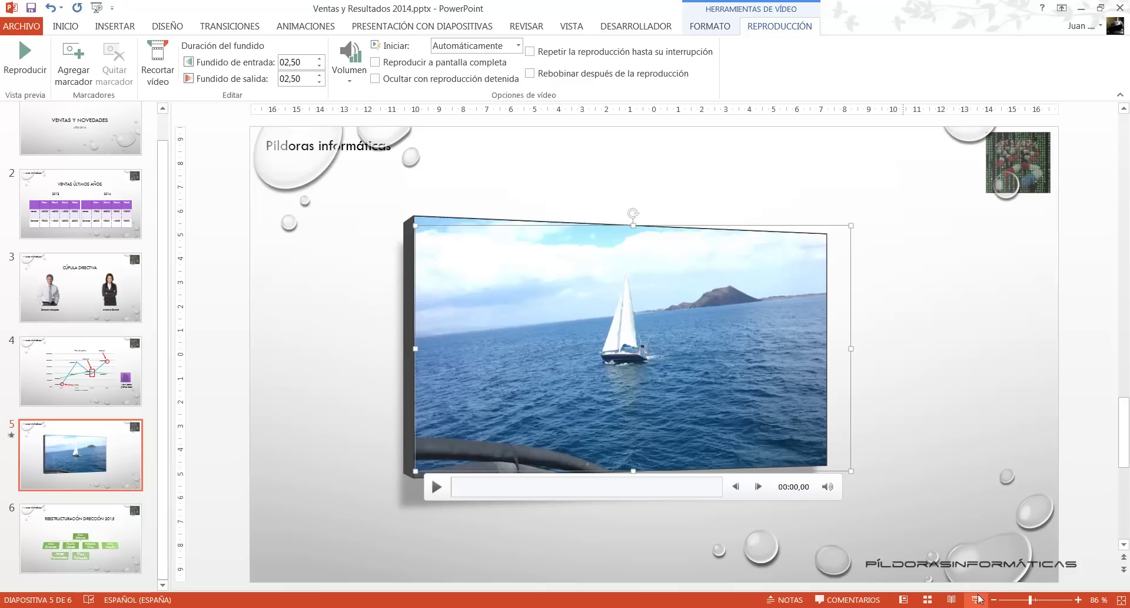
left_click(977, 598)
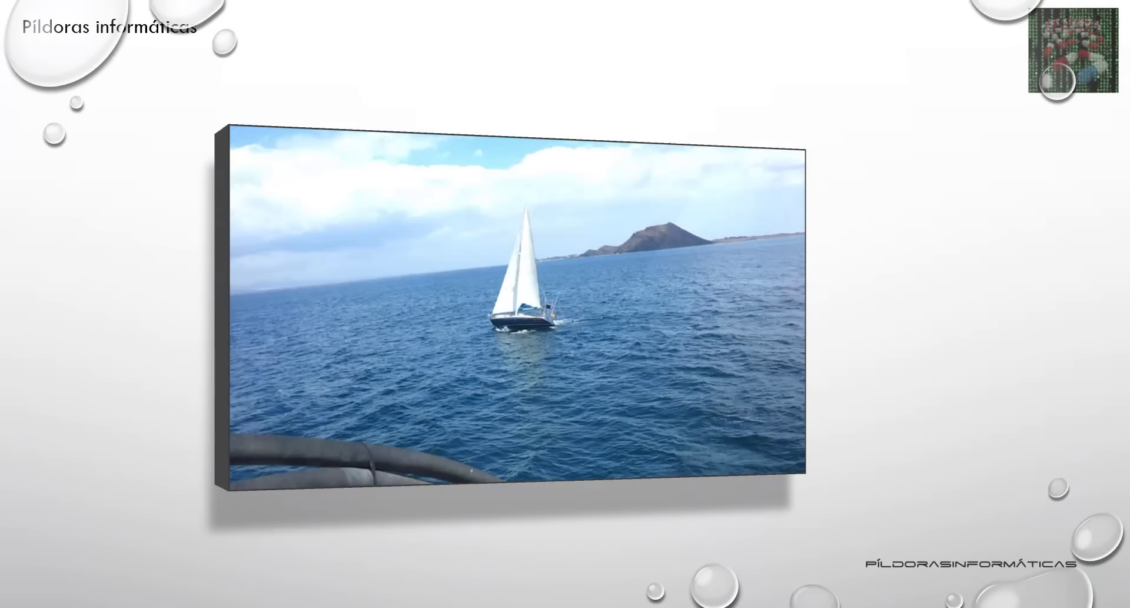
key("Escape")
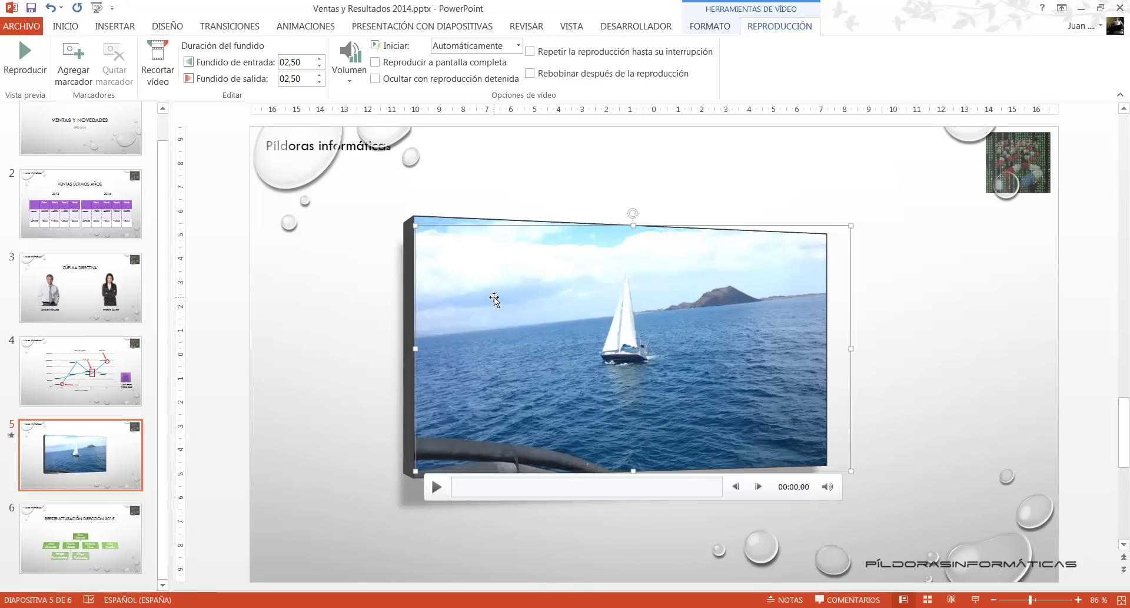
Try trimming the video to 00:04,222–00:05,956, dismissing the fade-length warning
left_click(159, 62)
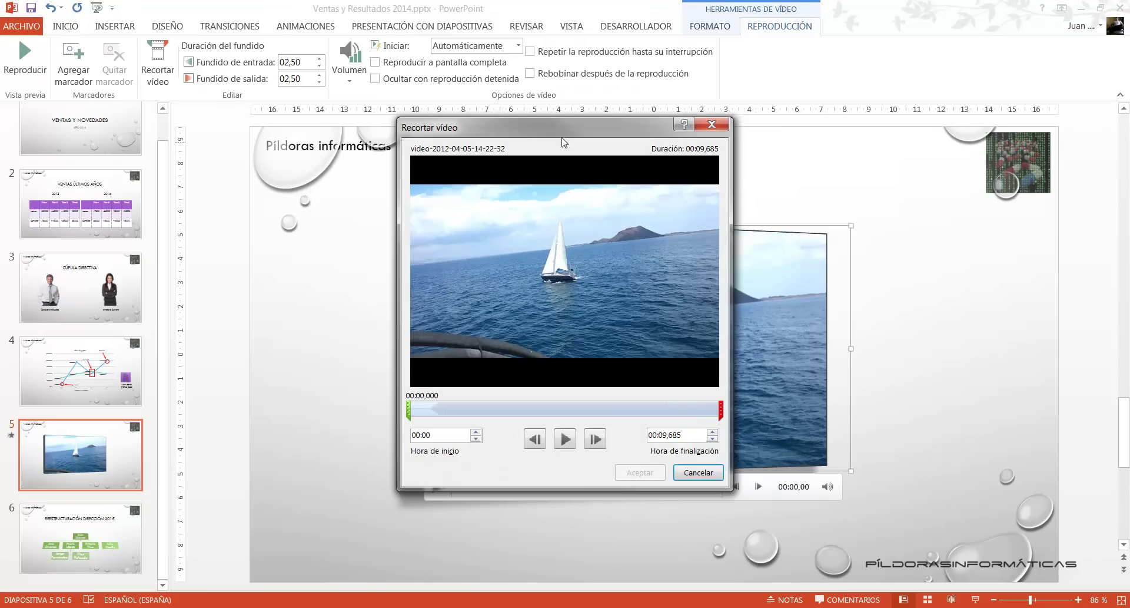
left_click_drag(564, 135, 637, 104)
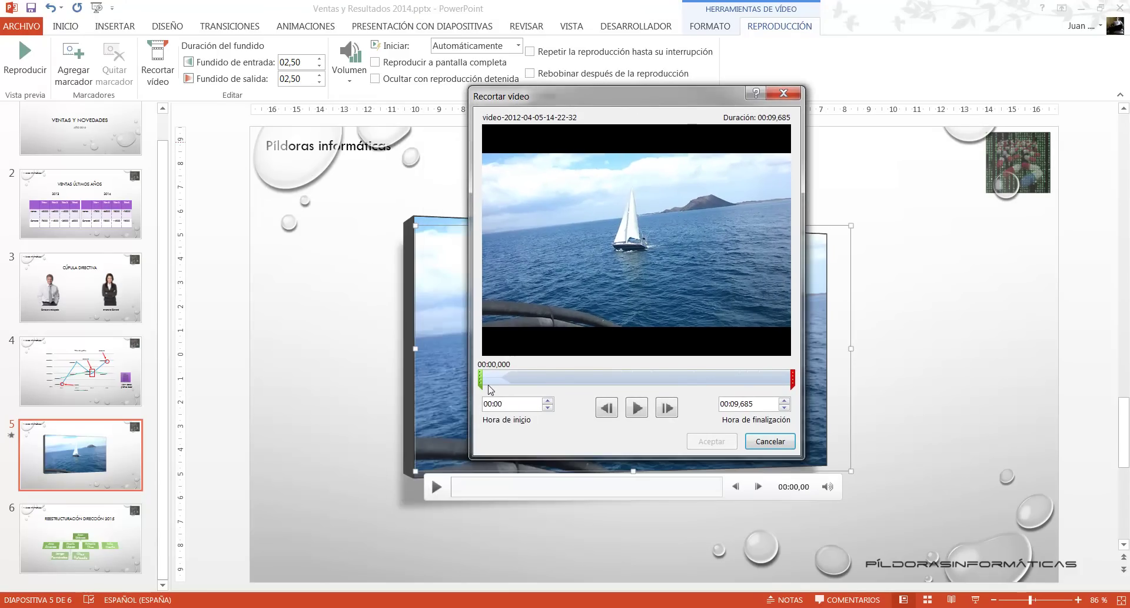
left_click_drag(480, 380, 615, 379)
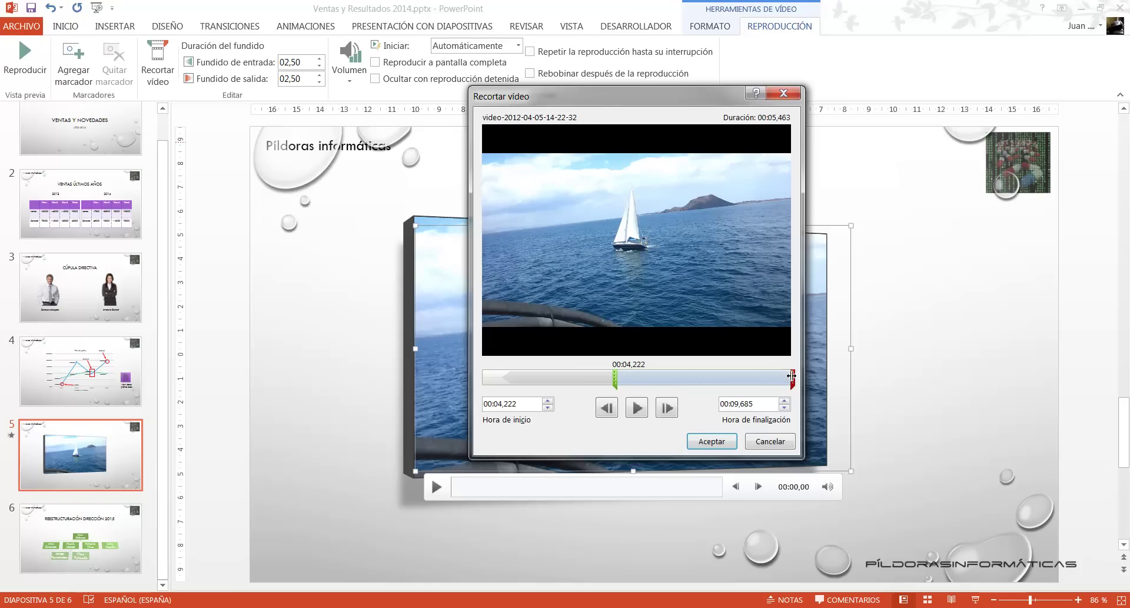
left_click_drag(792, 375, 674, 379)
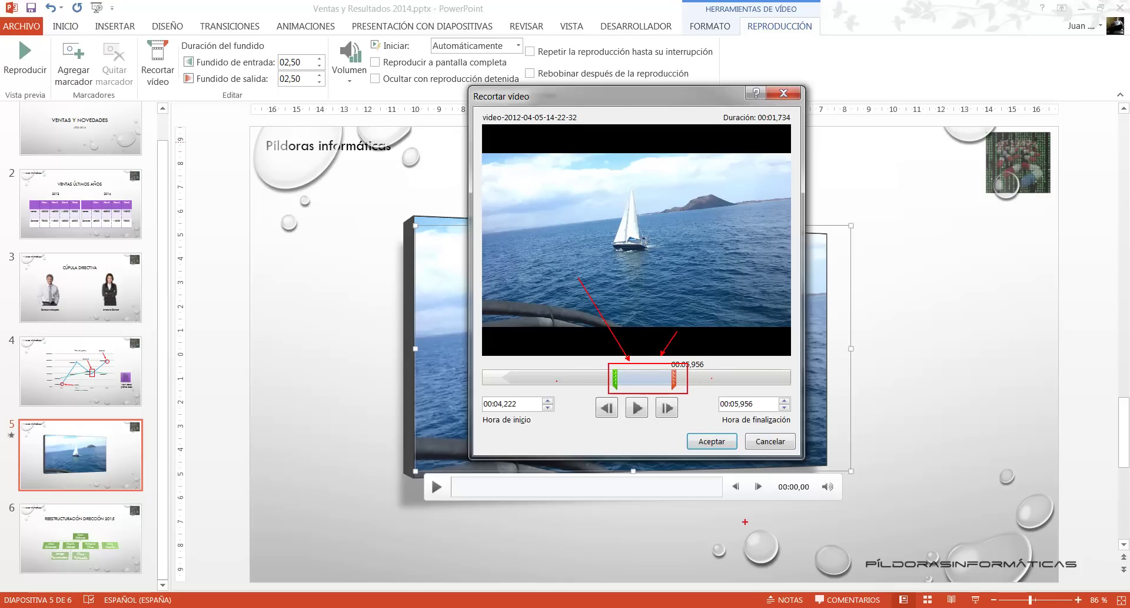
left_click(713, 442)
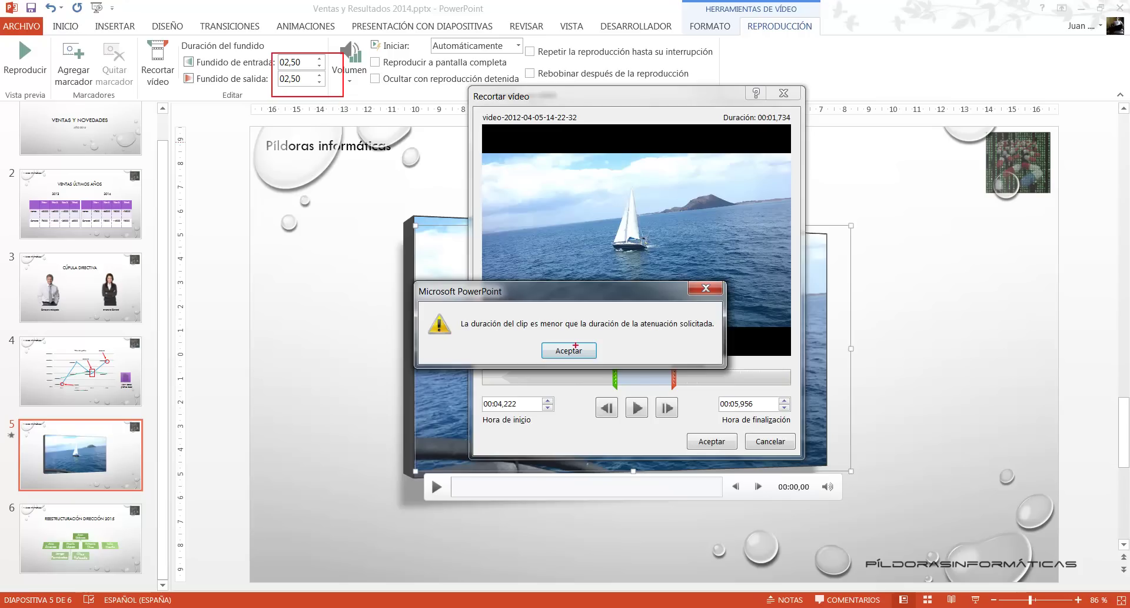
left_click_drag(639, 384, 620, 435)
left_click(568, 350)
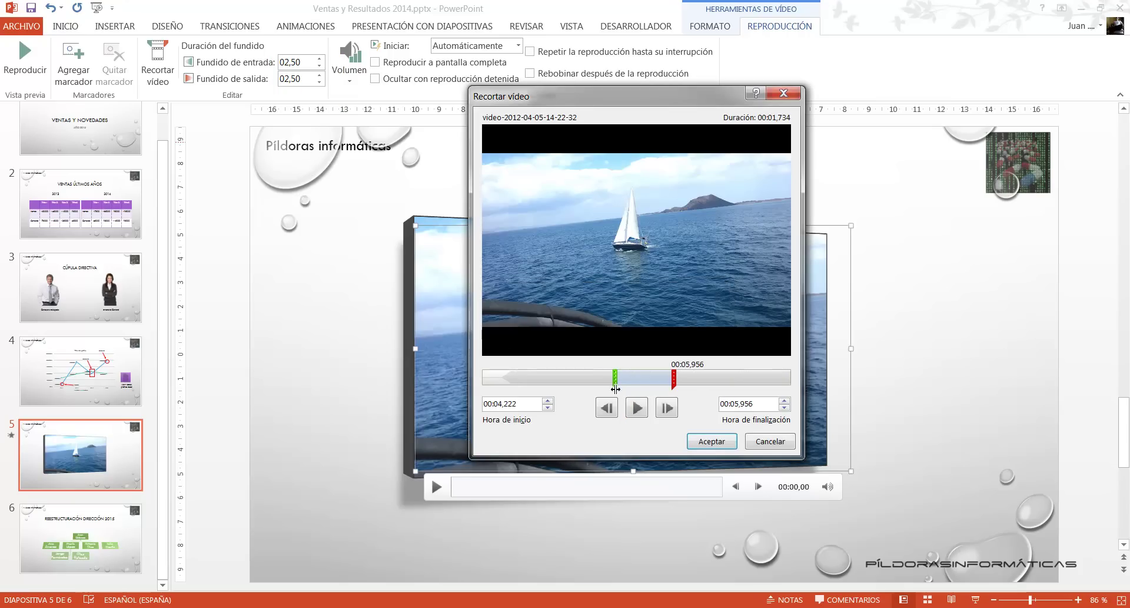
Retry the trim at 00:03,098–00:07,155, dismiss the warning again, and close without trimming
left_click_drag(615, 388, 579, 388)
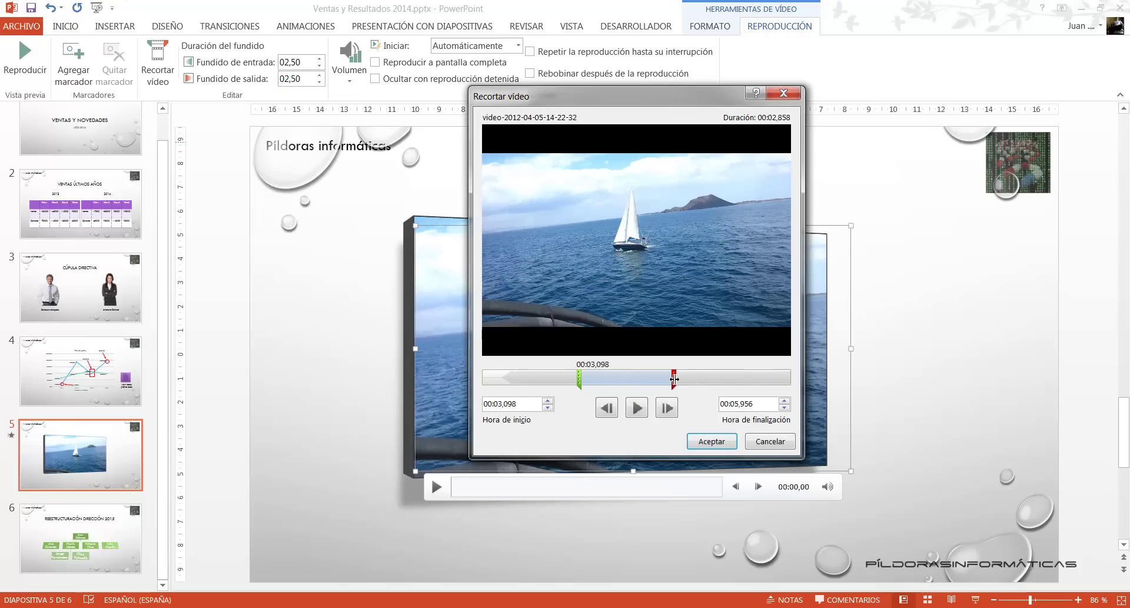
left_click_drag(675, 379, 713, 379)
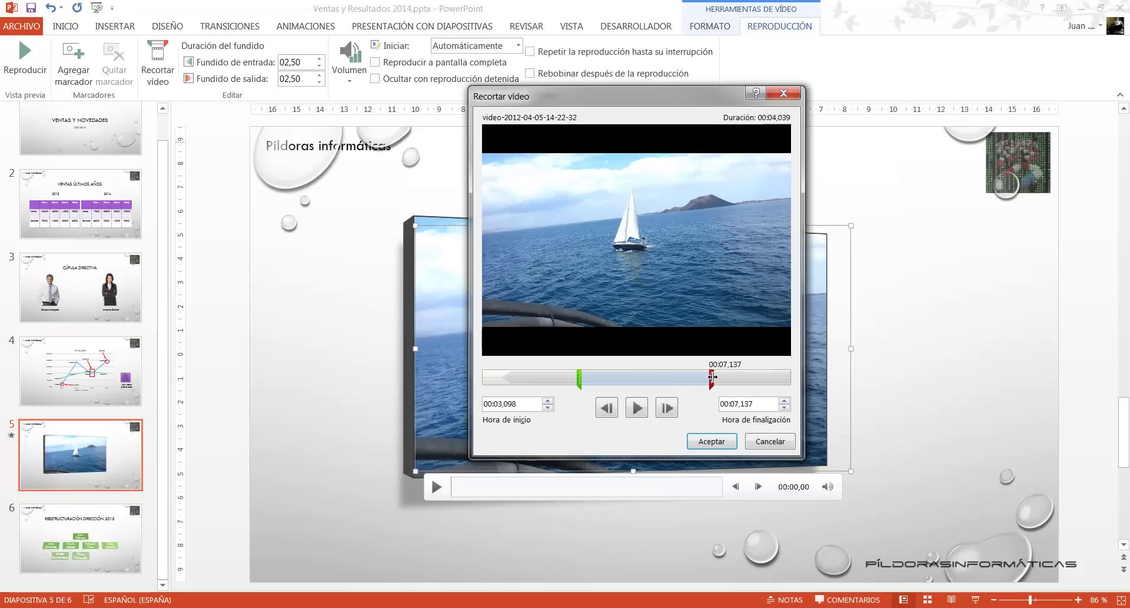
left_click(714, 446)
left_click(582, 354)
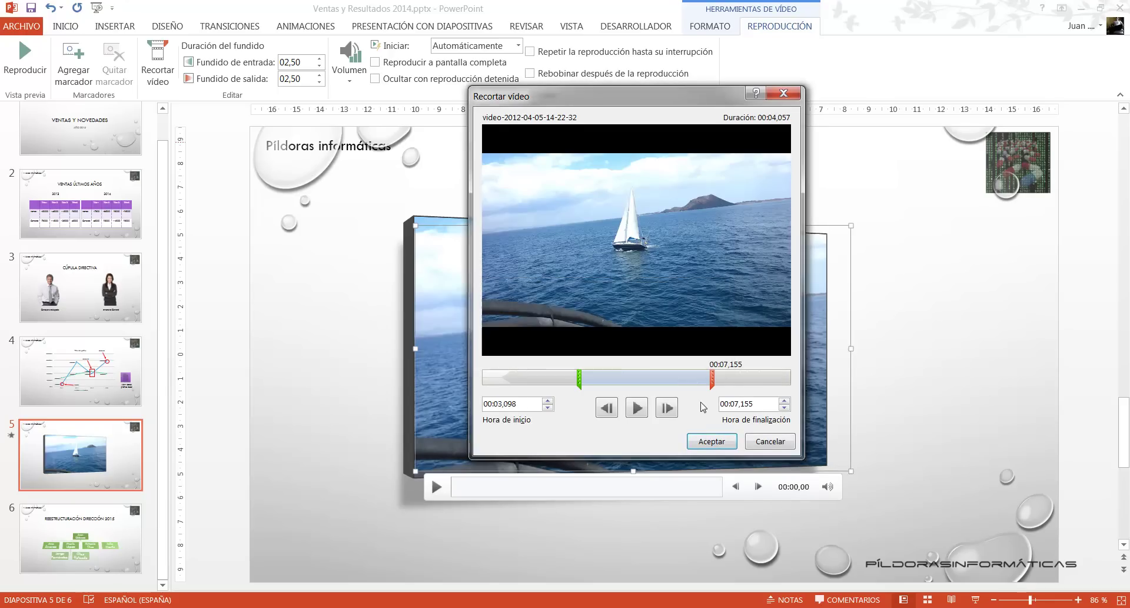
left_click(767, 442)
Reduce both the Fade In and Fade Out durations to 00,00
left_click(319, 66)
left_click(319, 66)
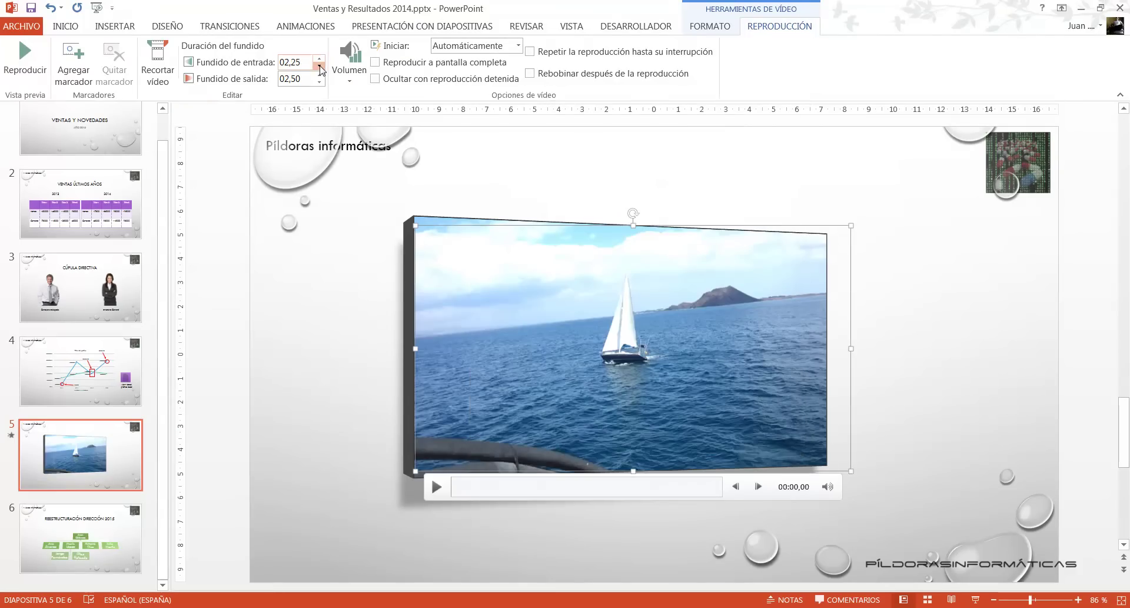
left_click(319, 66)
left_click(319, 66)
left_click(319, 83)
left_click(320, 83)
left_click(319, 82)
left_click(319, 82)
left_click(319, 82)
left_click(319, 83)
Trim the clip to 00:04,297–00:05,906 and preview it in the slide show
left_click(157, 62)
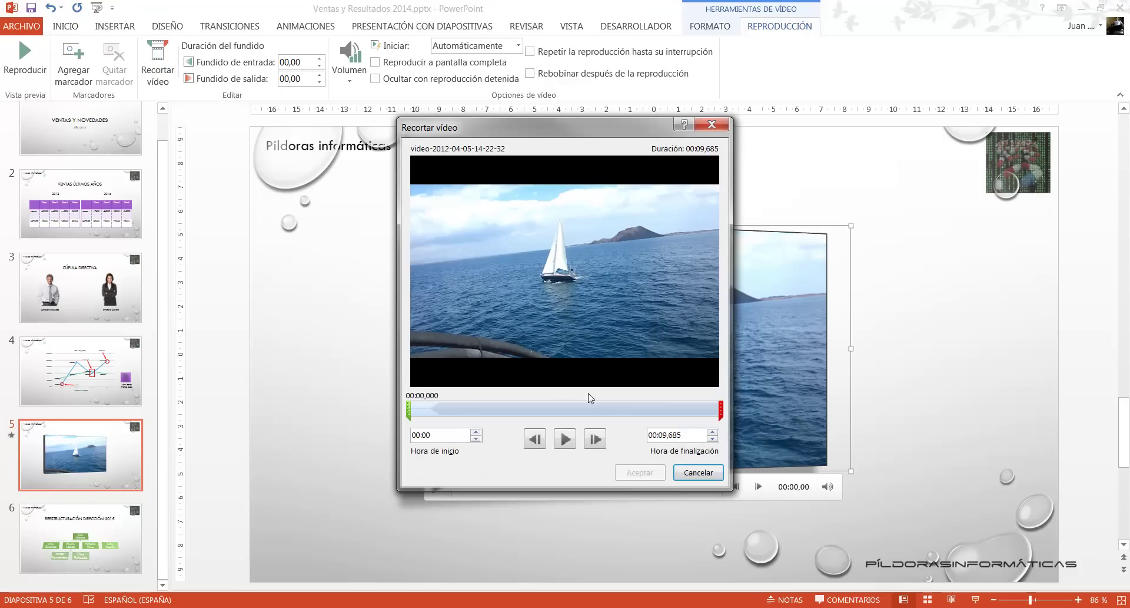
left_click_drag(409, 410, 546, 407)
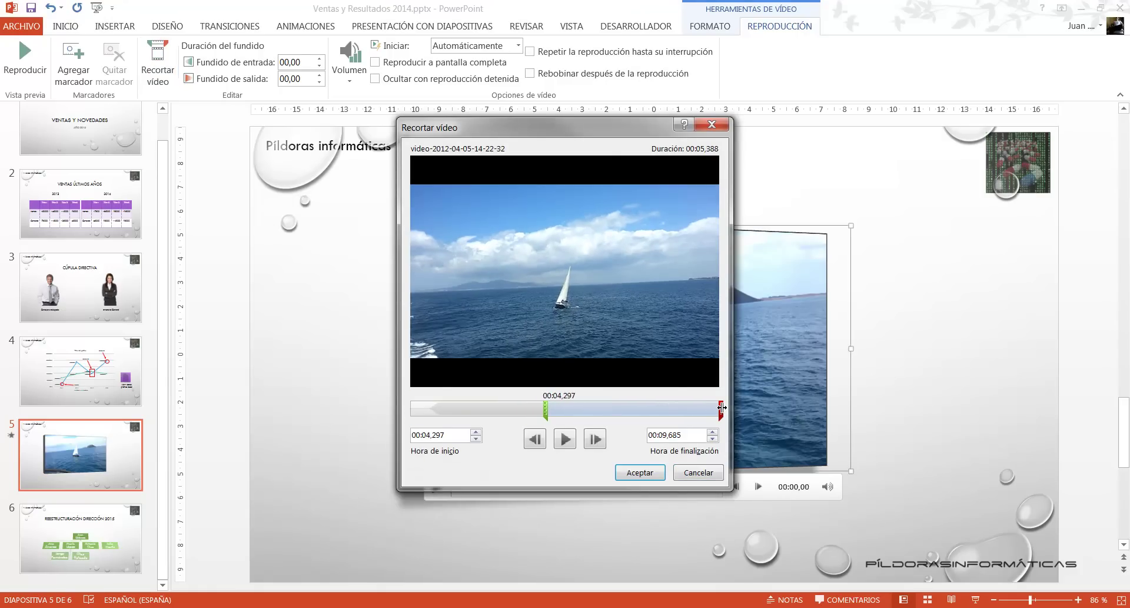
left_click_drag(721, 407, 600, 407)
left_click(642, 472)
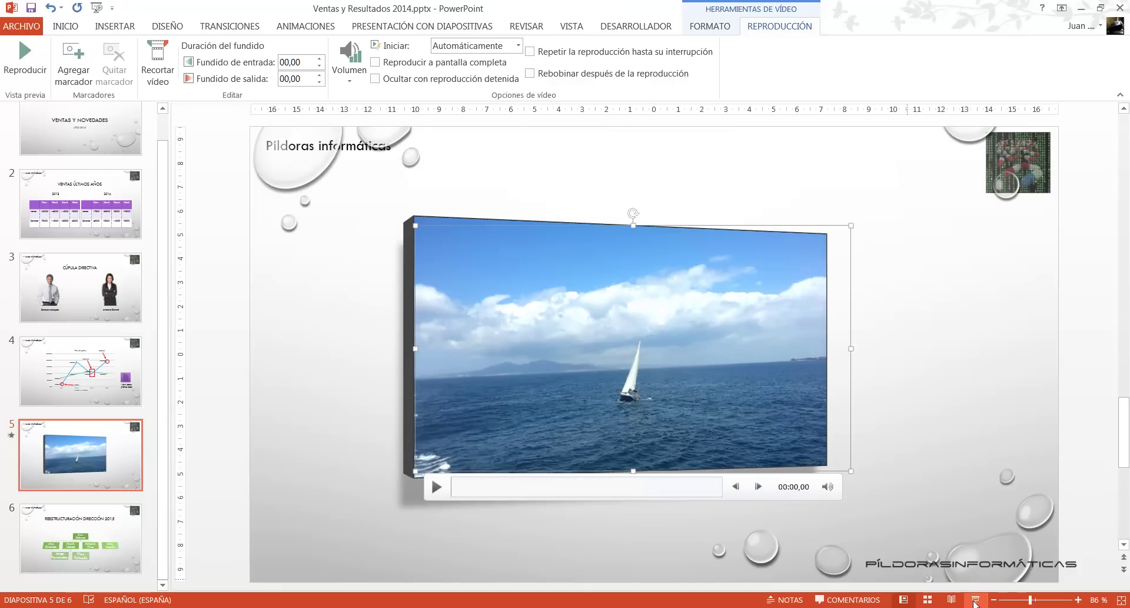
left_click(976, 600)
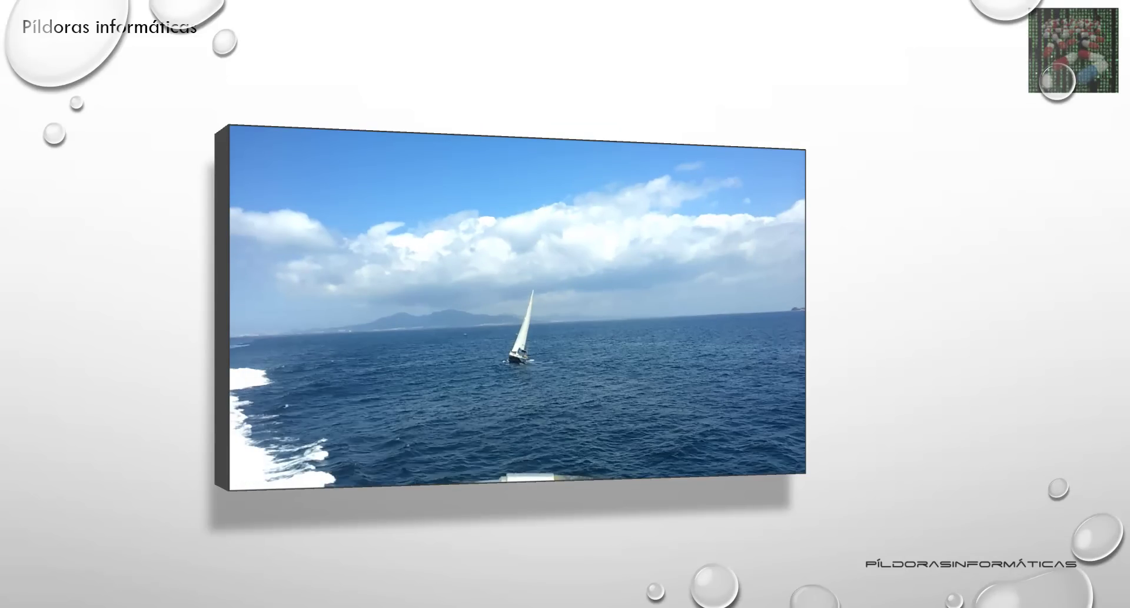
key("Escape")
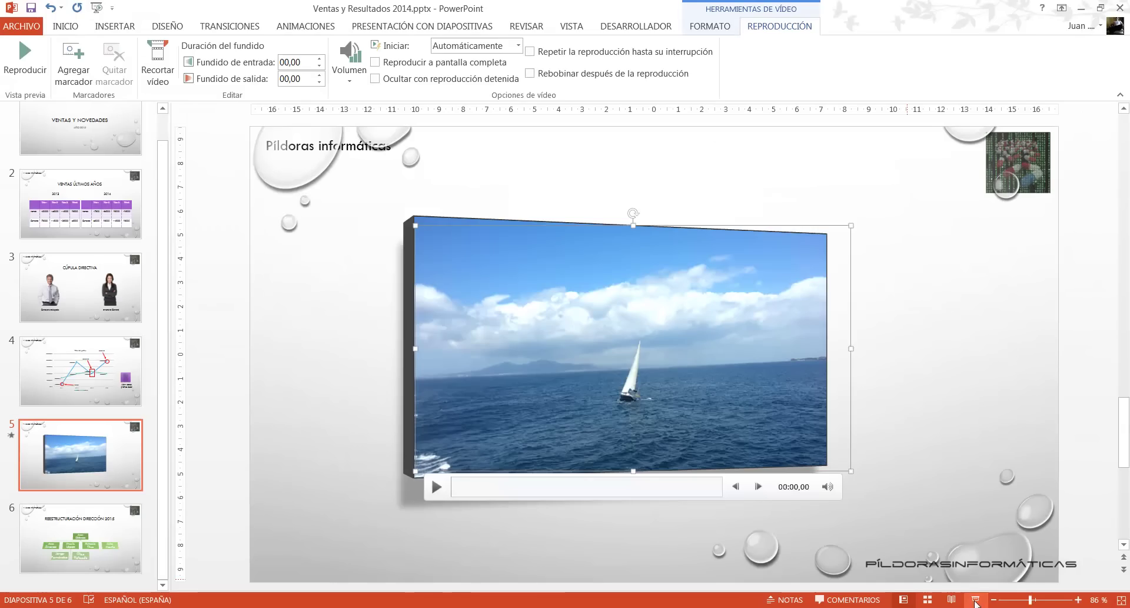
Restore the full 00:00–00:09,685 clip length and check the volume, leaving it at Máximo
left_click(158, 61)
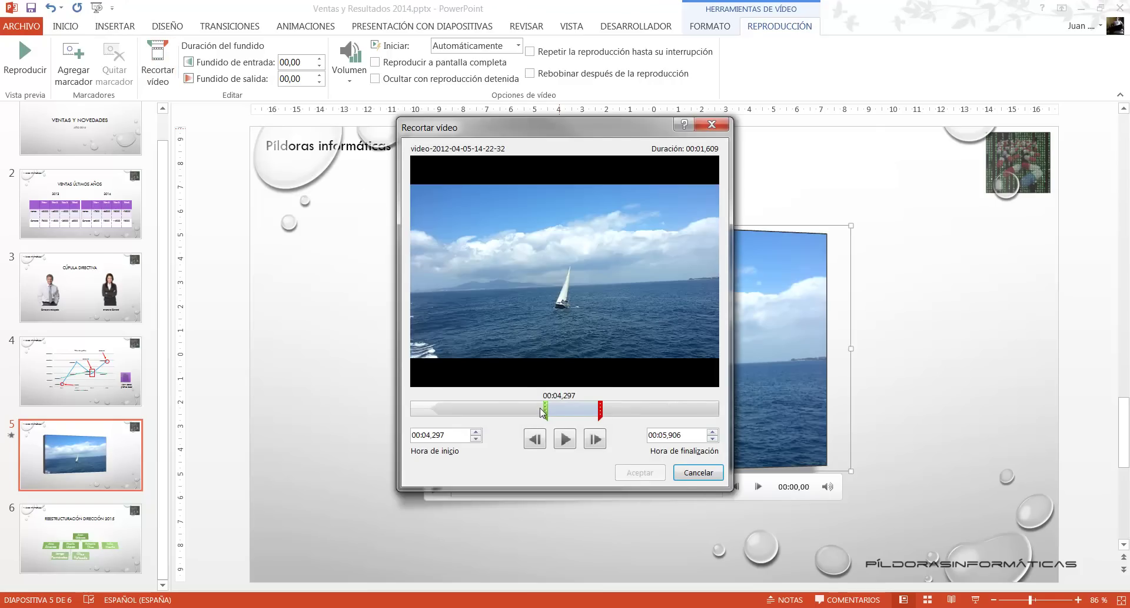
left_click_drag(545, 410, 406, 415)
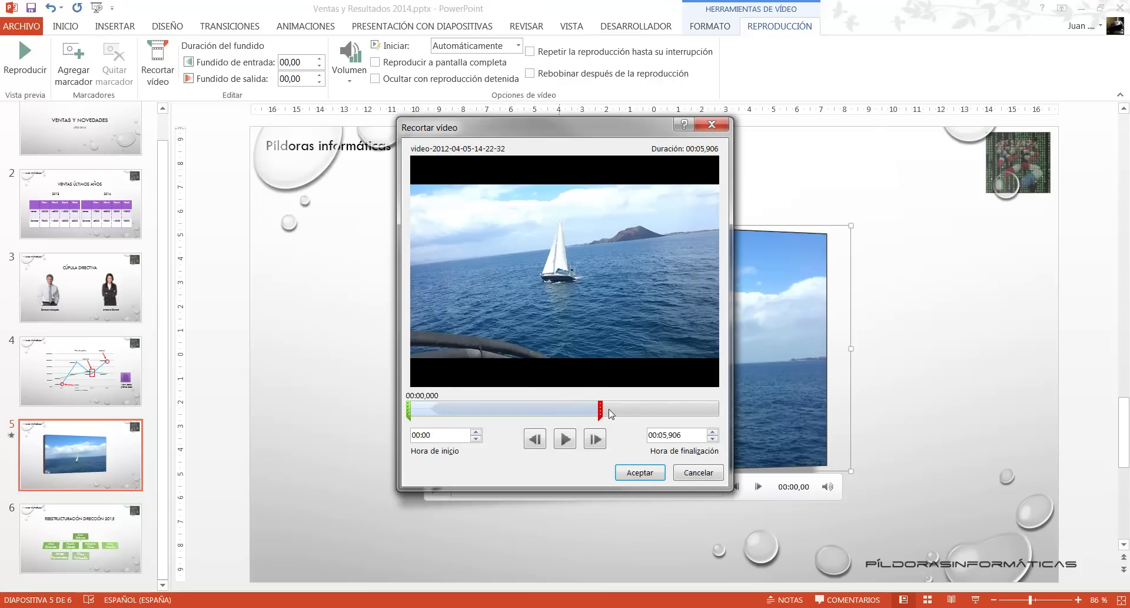
left_click_drag(600, 410, 722, 410)
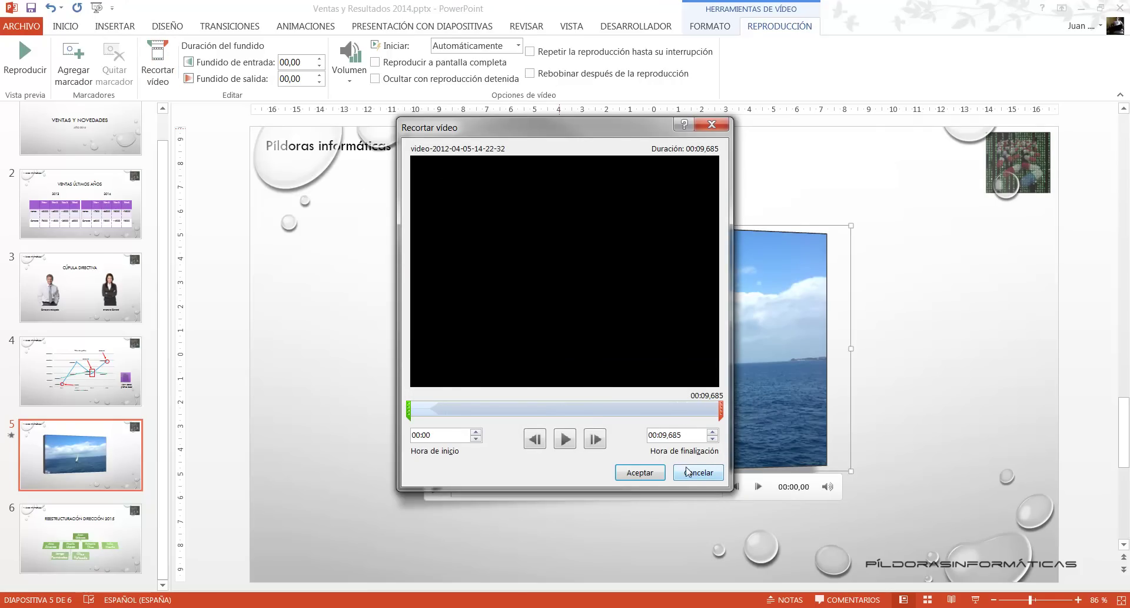
left_click(640, 472)
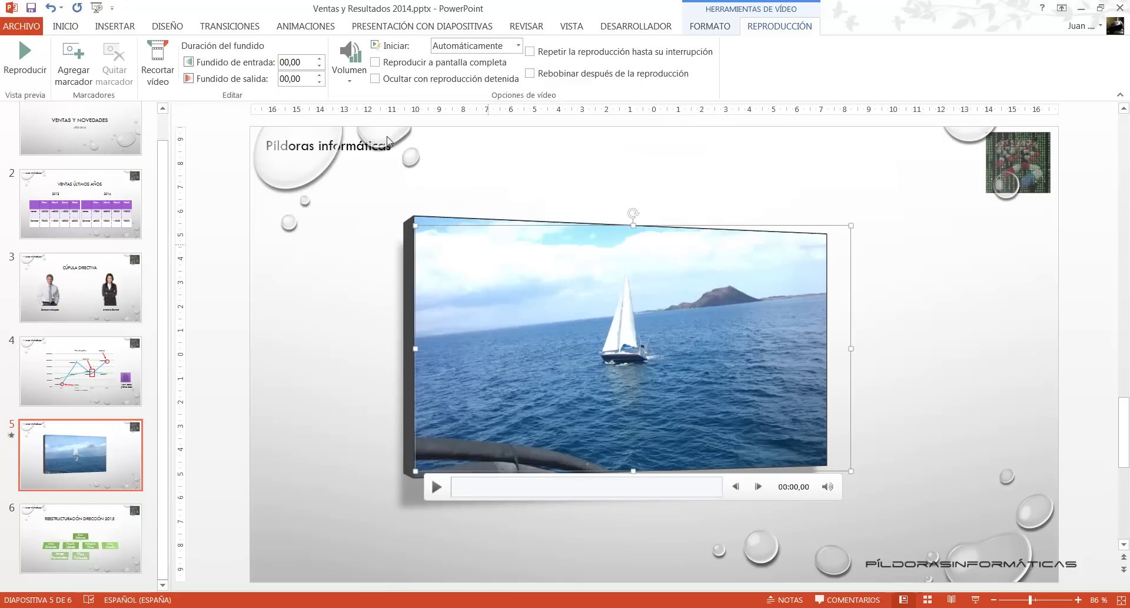
left_click(350, 67)
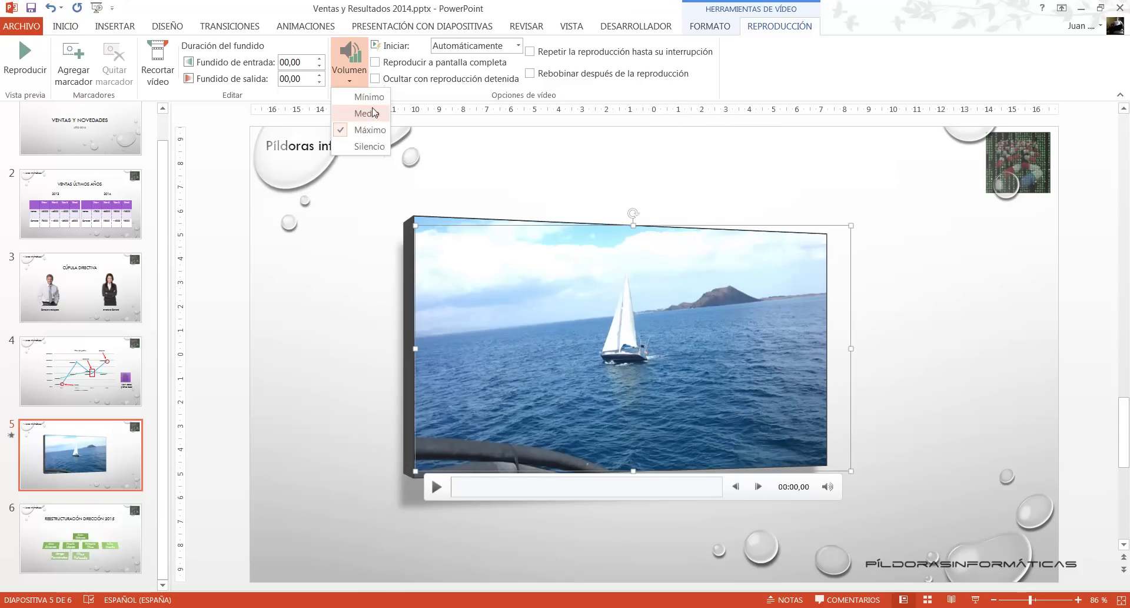
key("Escape")
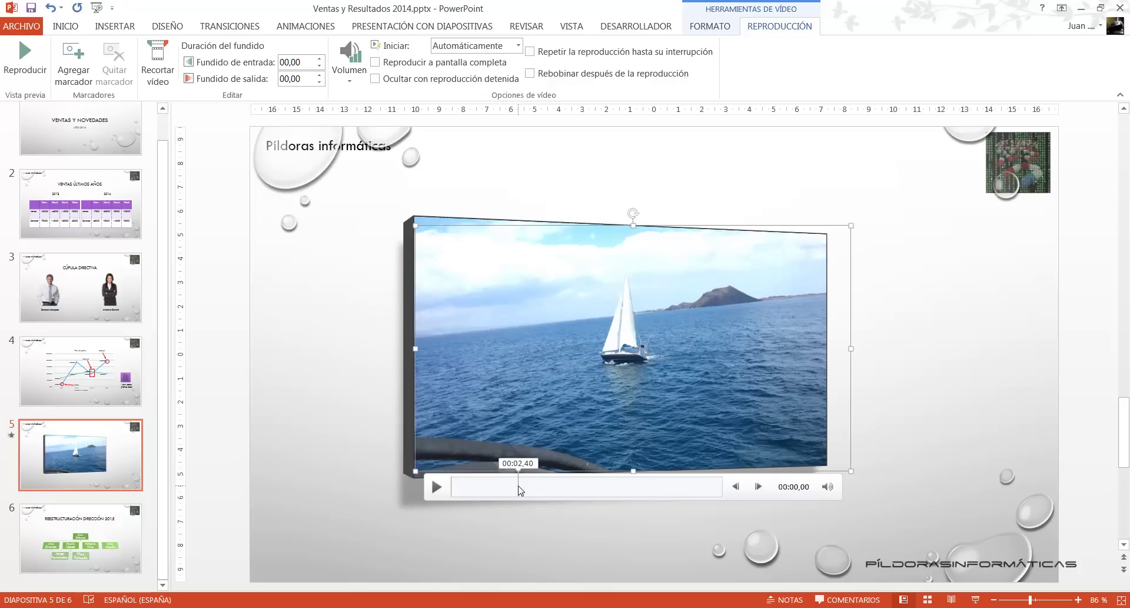
Add bookmarks to the sailboat video at 00:02,39 and 00:07,23
left_click(518, 487)
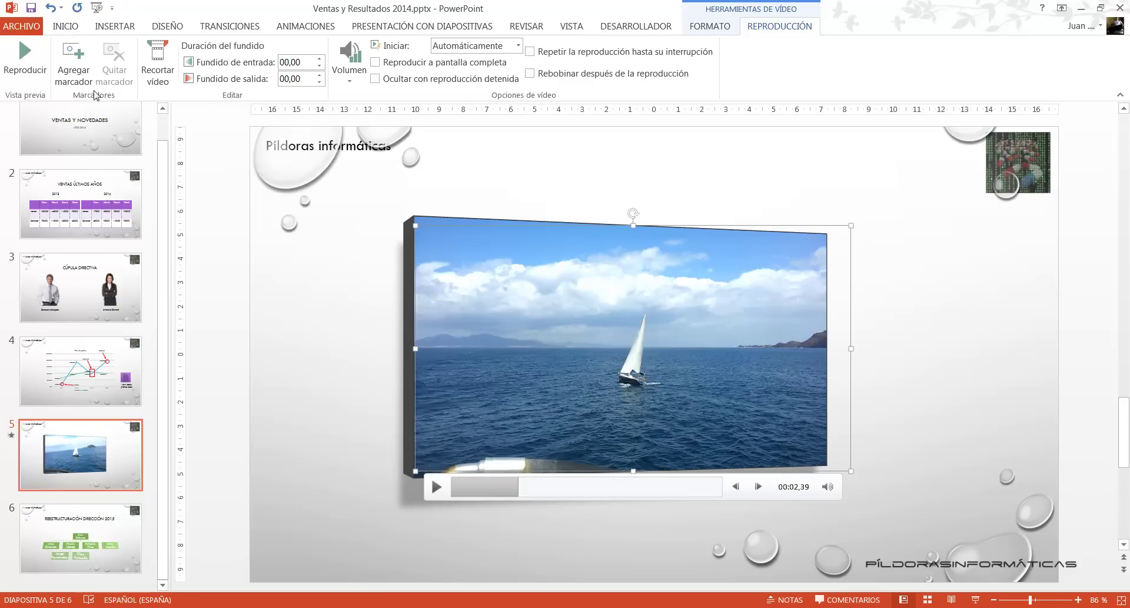
left_click(74, 75)
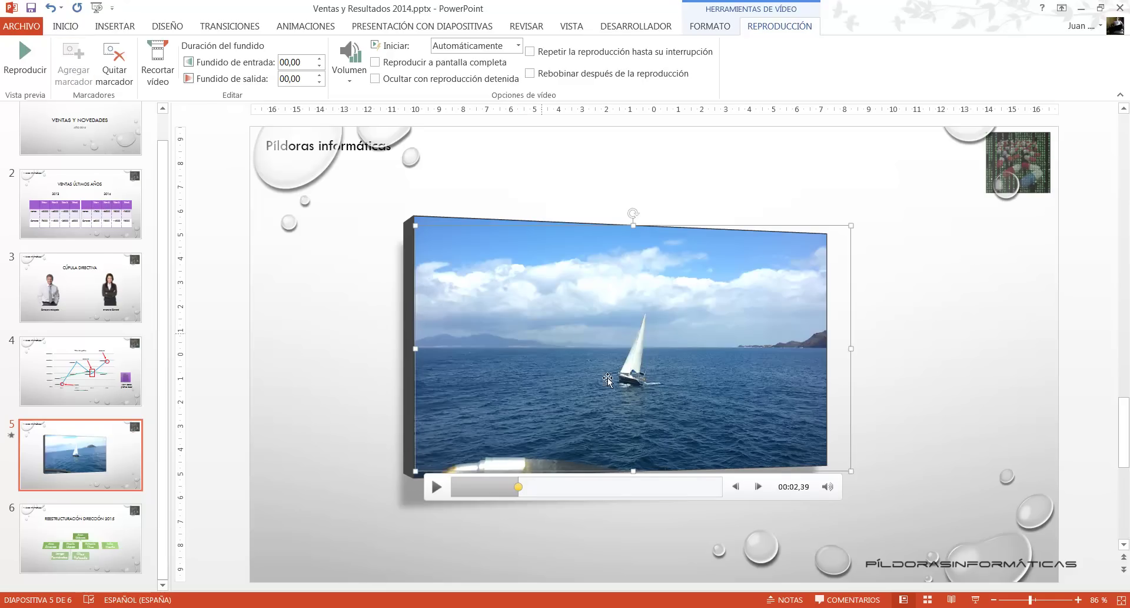
left_click(638, 487)
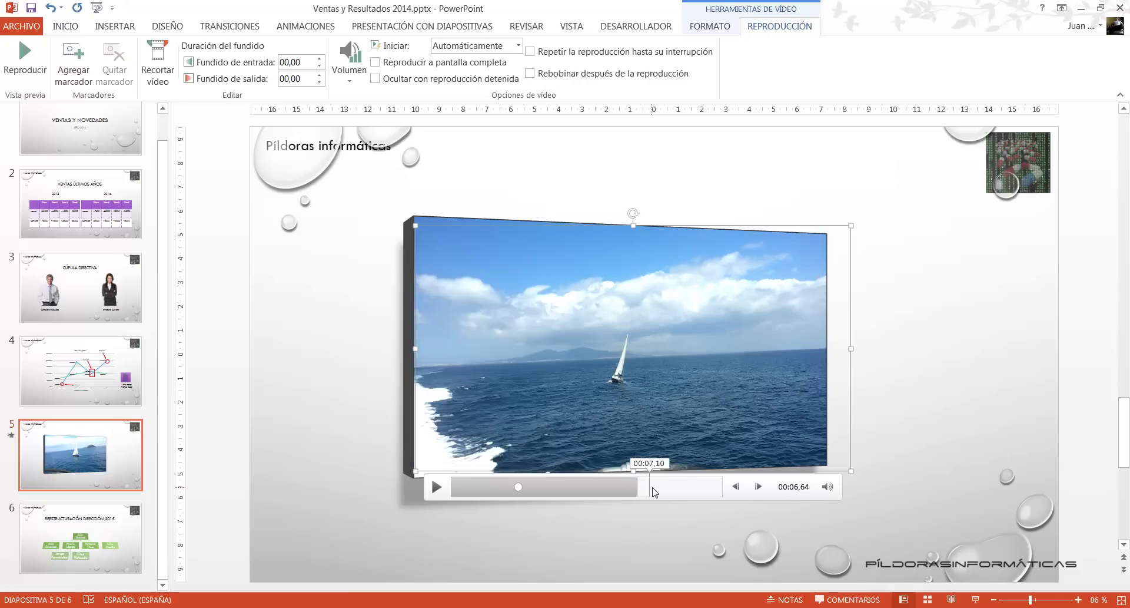
left_click(653, 488)
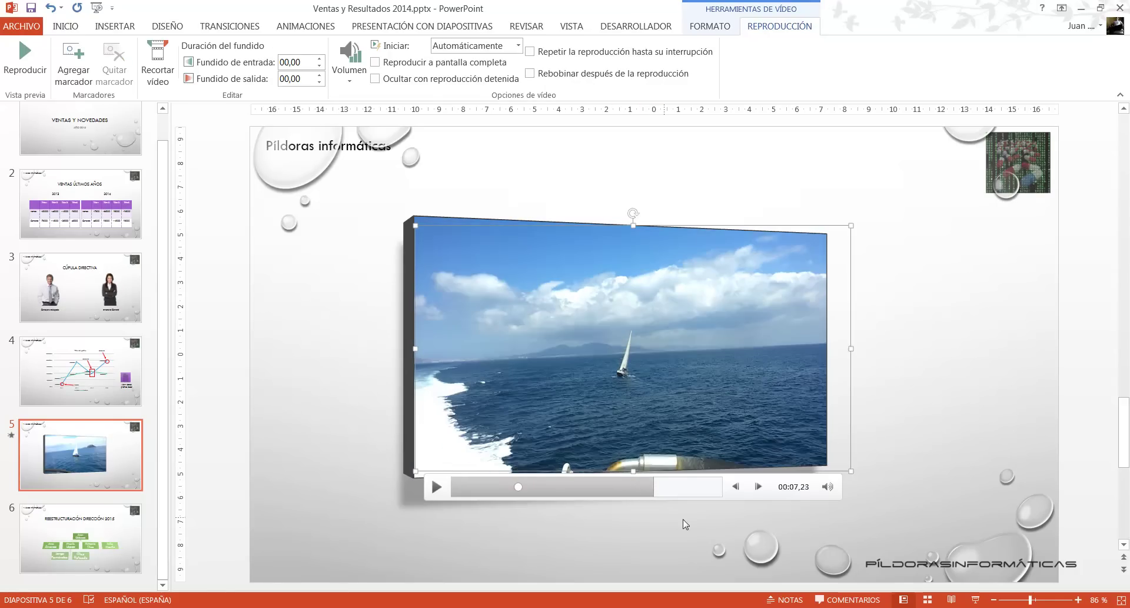
left_click(73, 61)
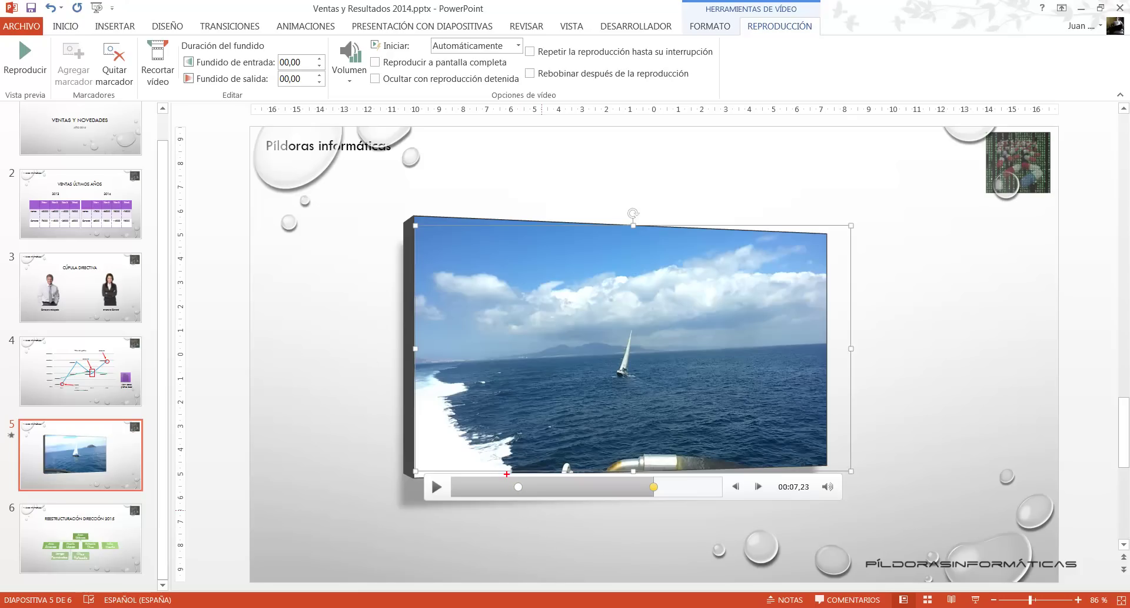
Set the video to start on click (Al hacer clic) instead of automatically
left_click_drag(506, 474, 528, 504)
left_click_drag(645, 476, 663, 495)
left_click(519, 45)
left_click(484, 76)
Show slide 5 full screen, playing the video from its first and then its second bookmark
left_click(975, 599)
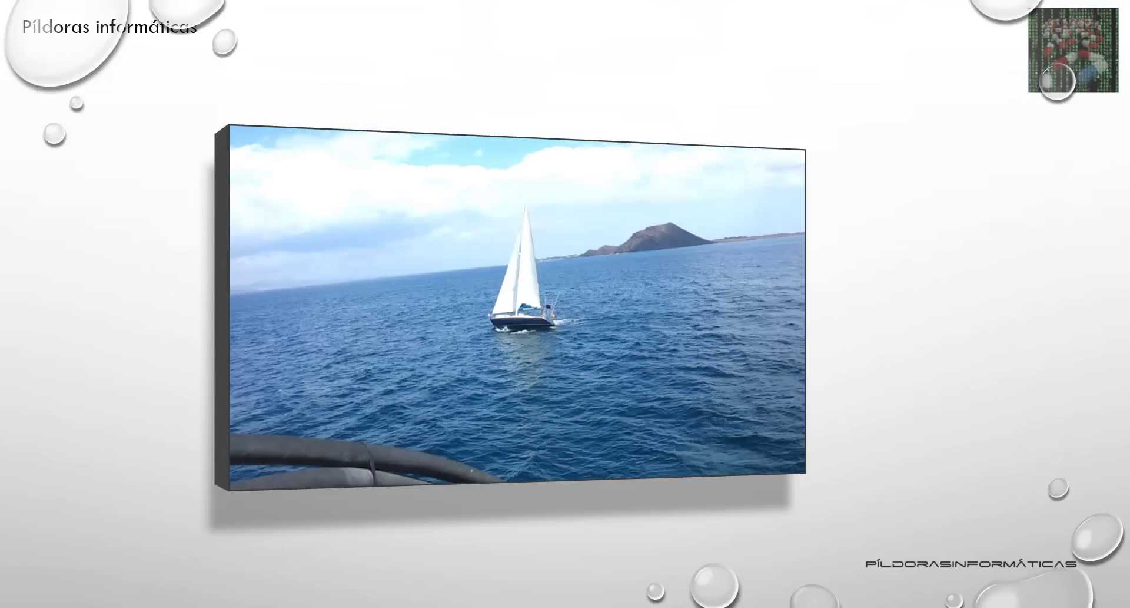
mouse_move(537, 225)
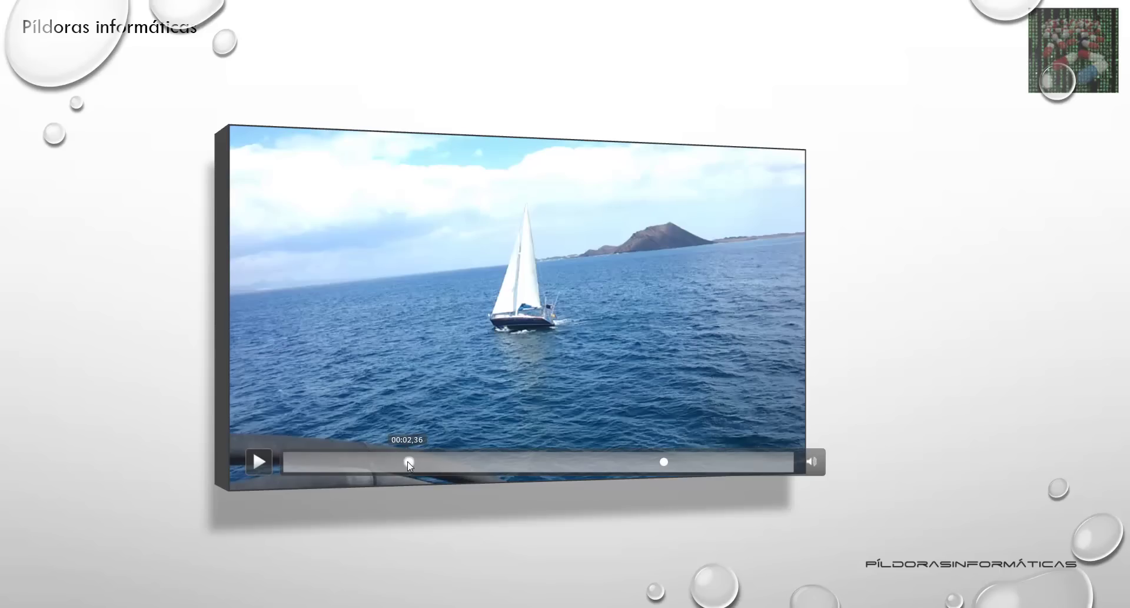
left_click(410, 463)
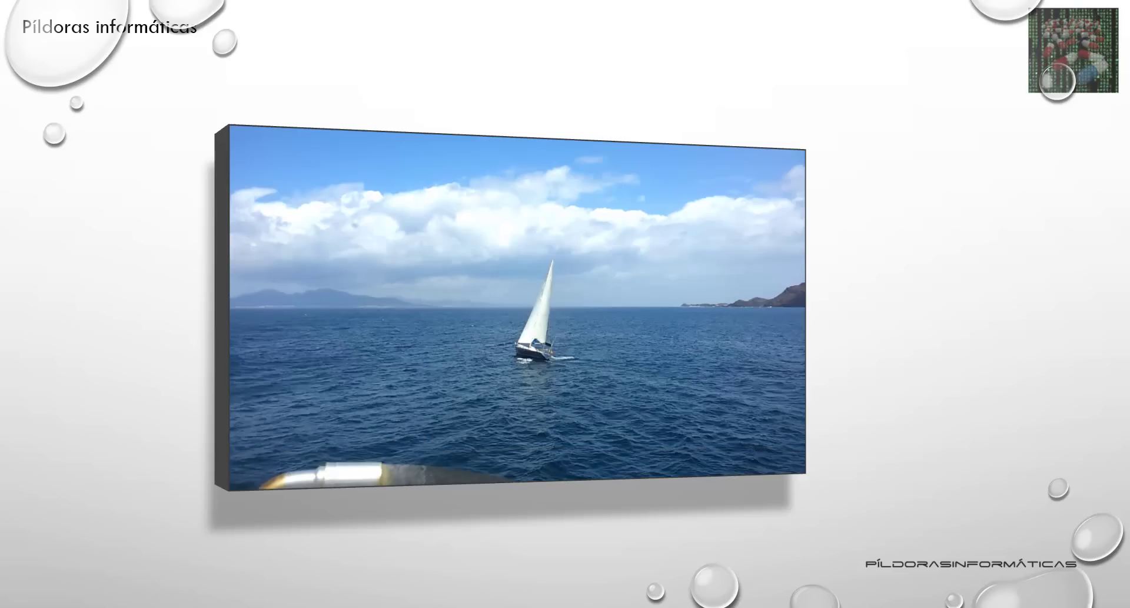
mouse_move(252, 451)
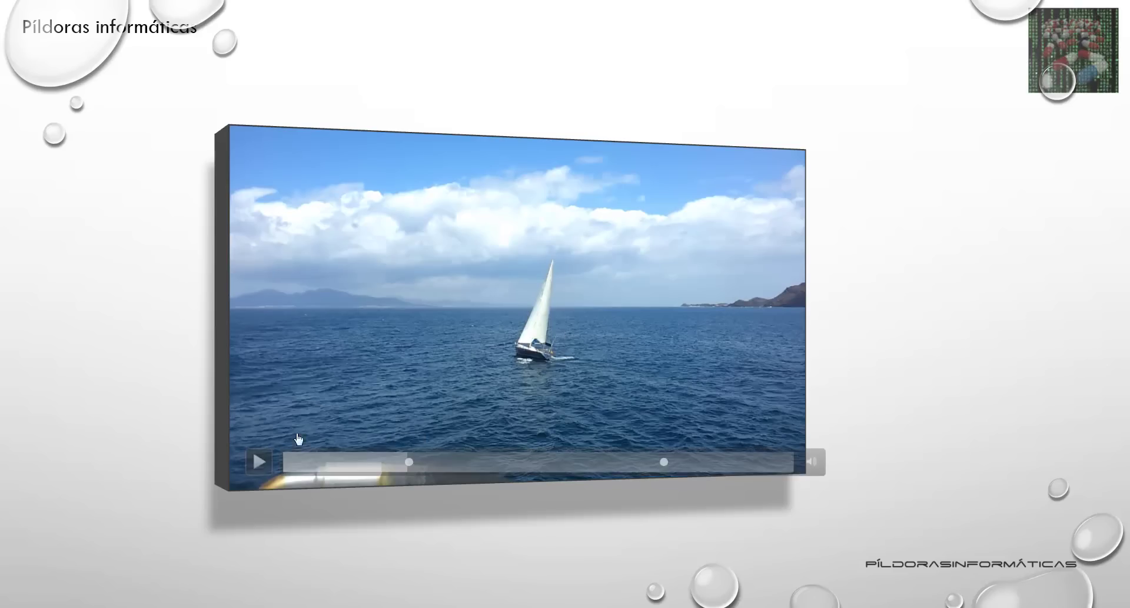
left_click(254, 462)
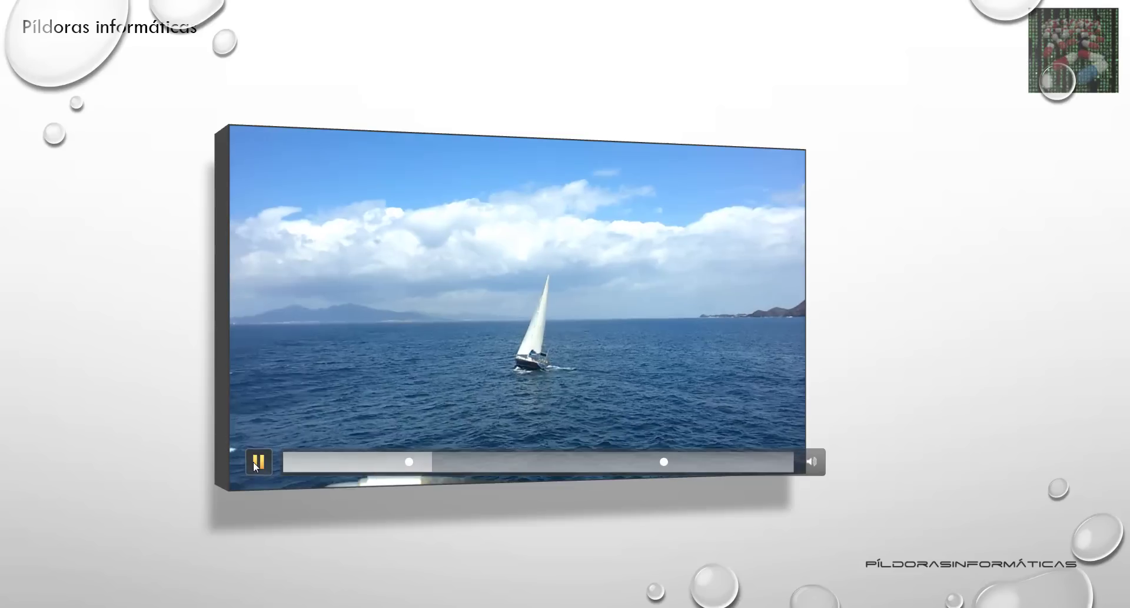
mouse_move(667, 465)
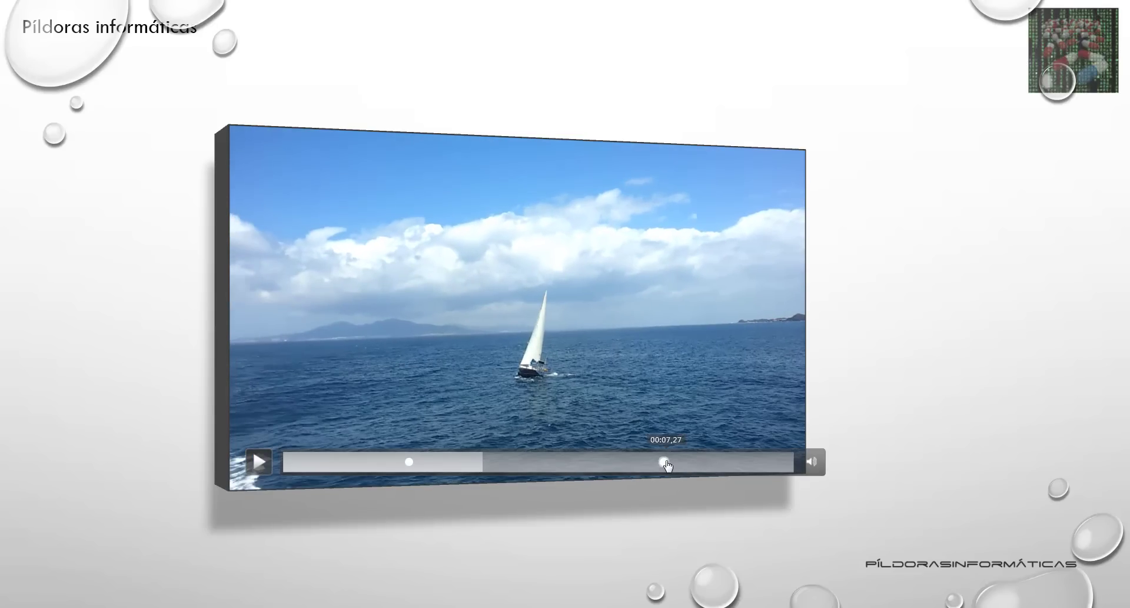
left_click(666, 466)
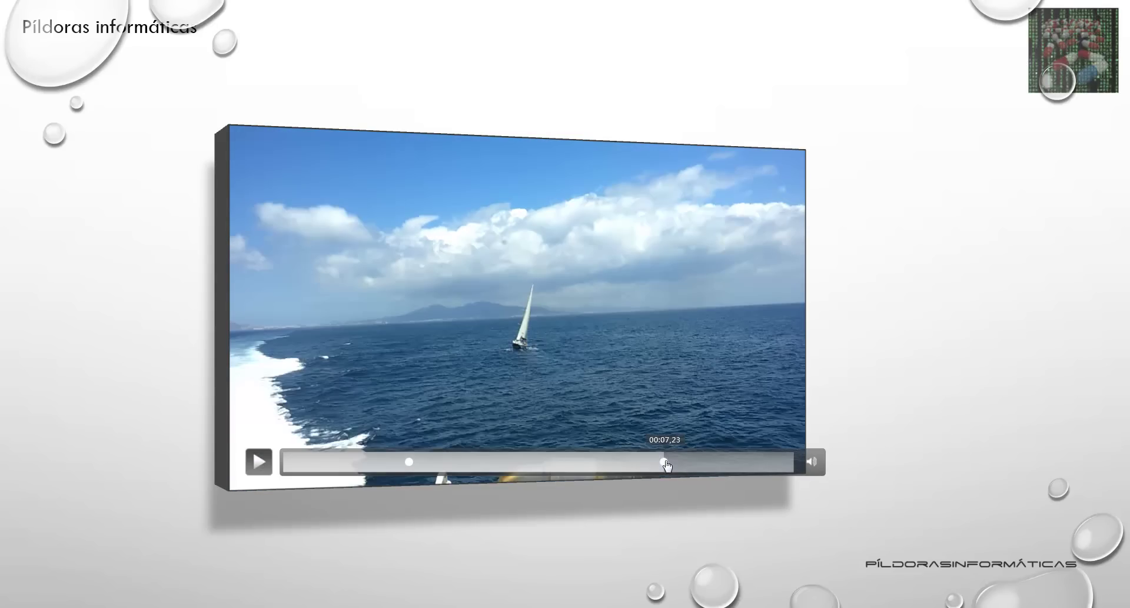
left_click(257, 460)
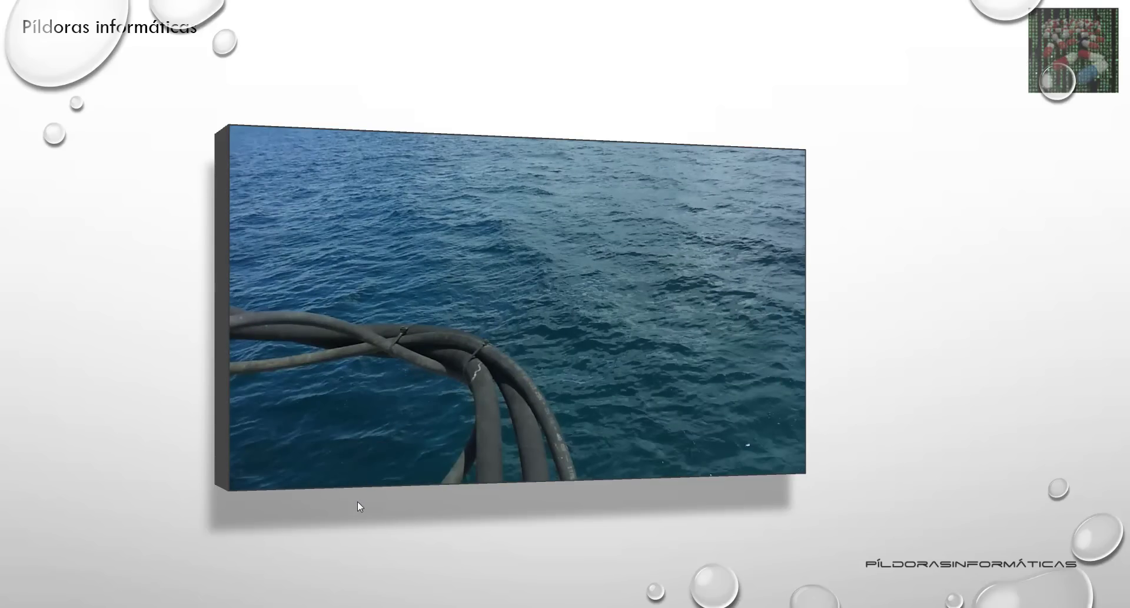
End the slide show and remove the second and first bookmarks from the sailboat video's seek bar
key("Escape")
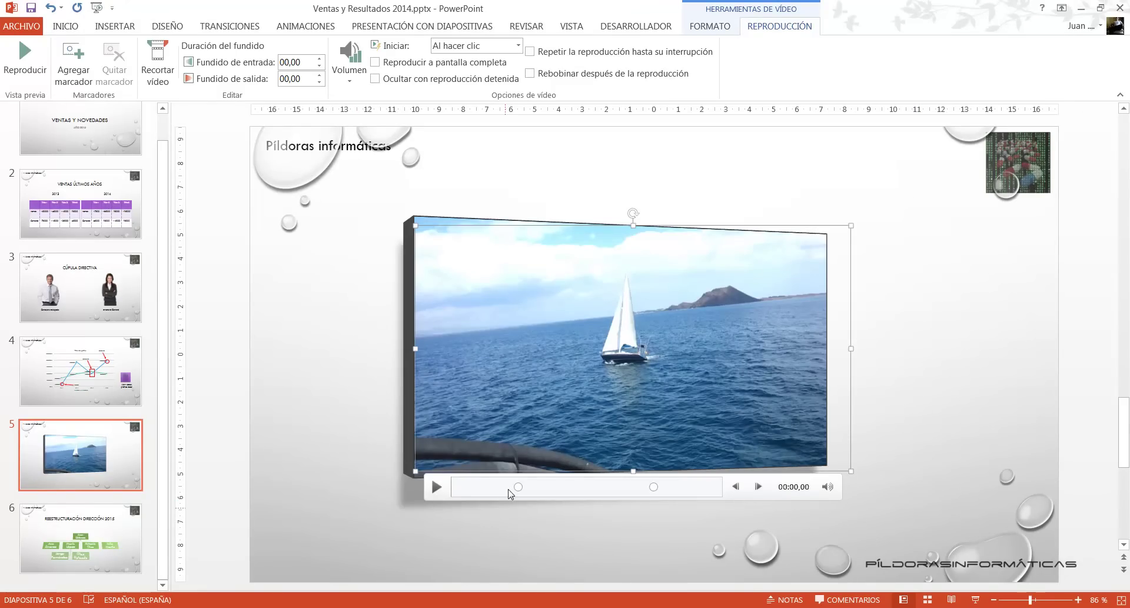
left_click(653, 486)
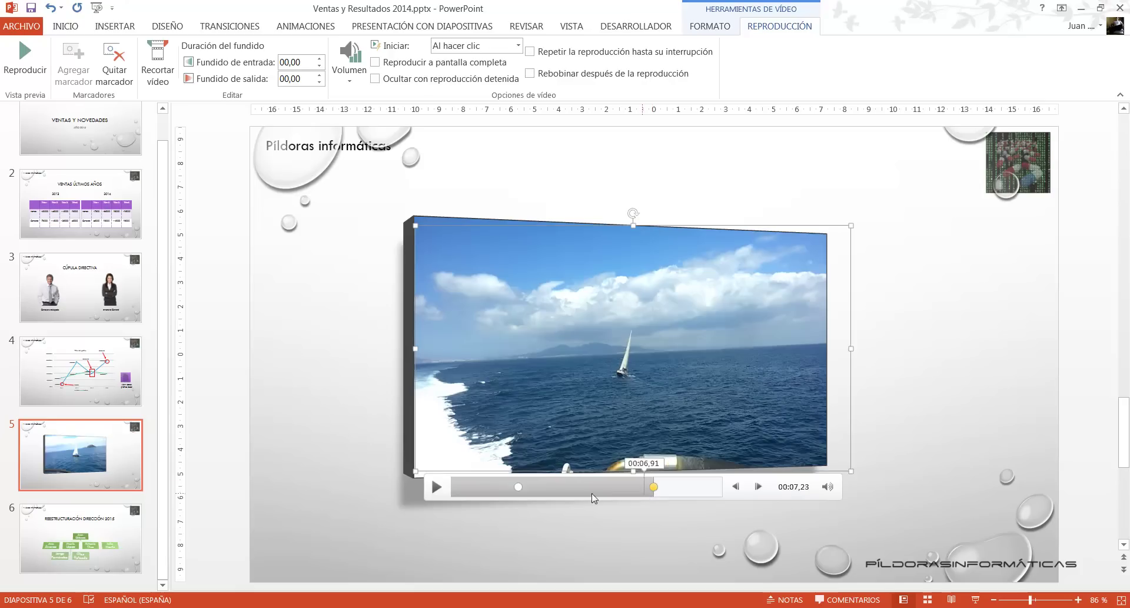
left_click(125, 69)
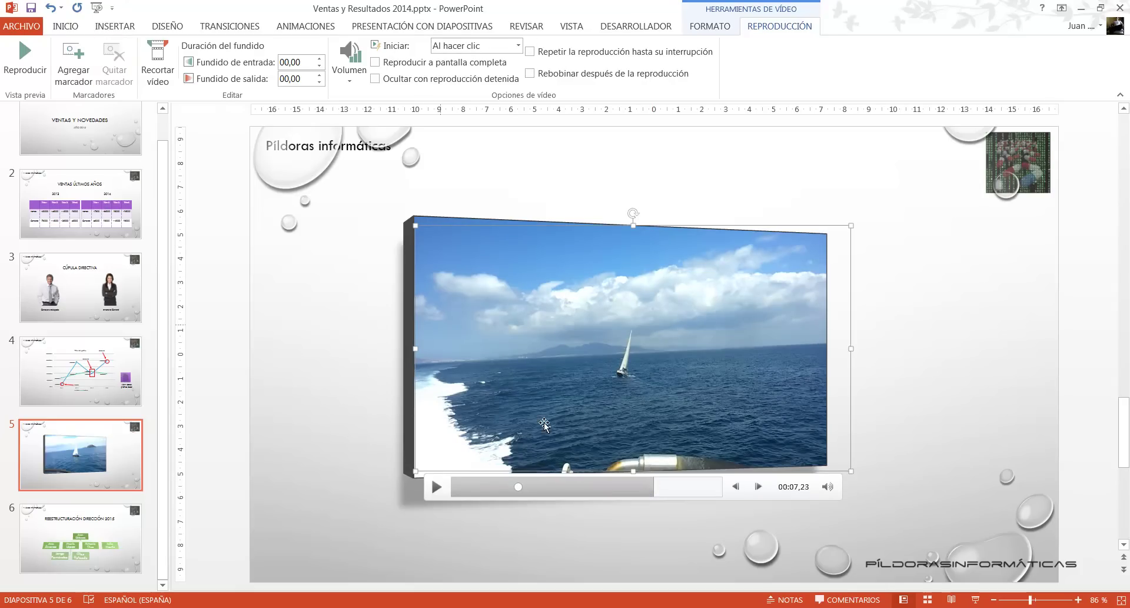
left_click(519, 488)
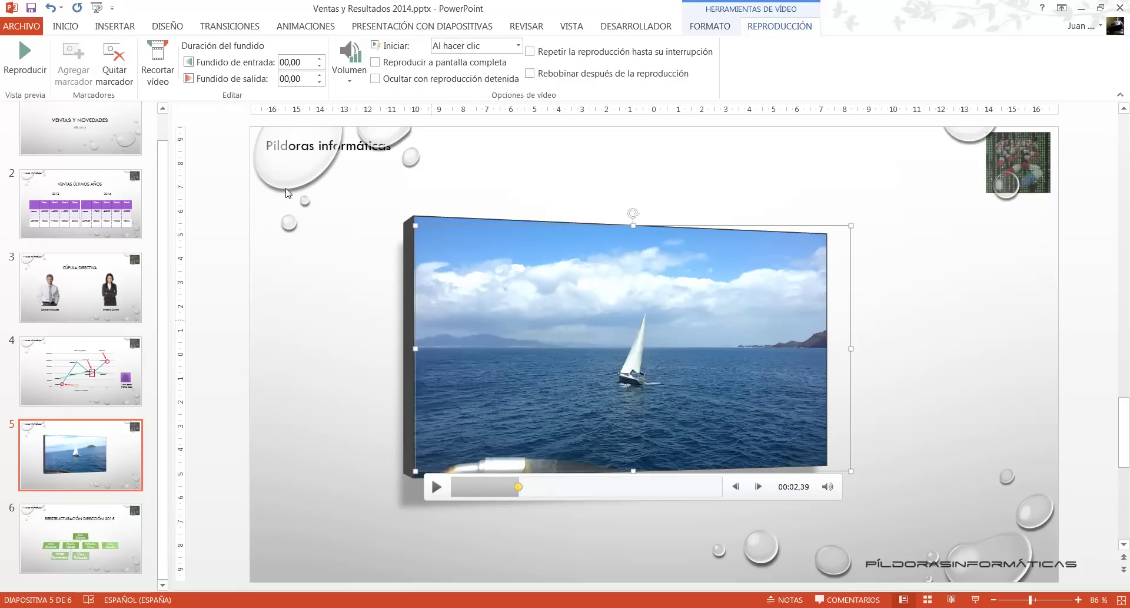
left_click(121, 61)
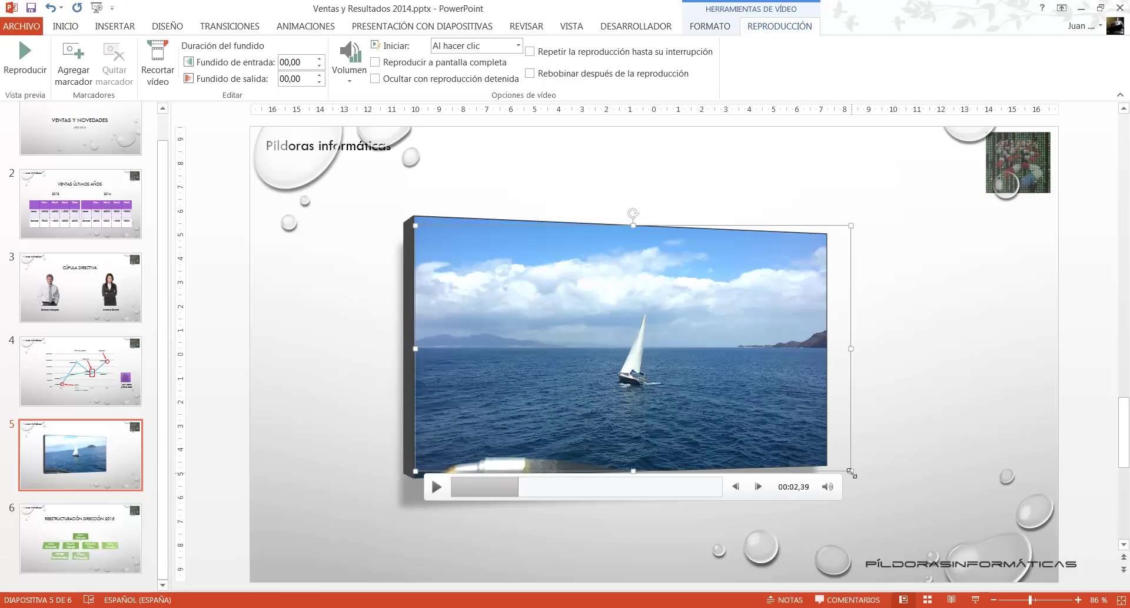
Shrink the 3D video to the top left and insert a second sailboat mp4, sized 3,41 × 6,06 cm, top right
left_click_drag(851, 473, 561, 323)
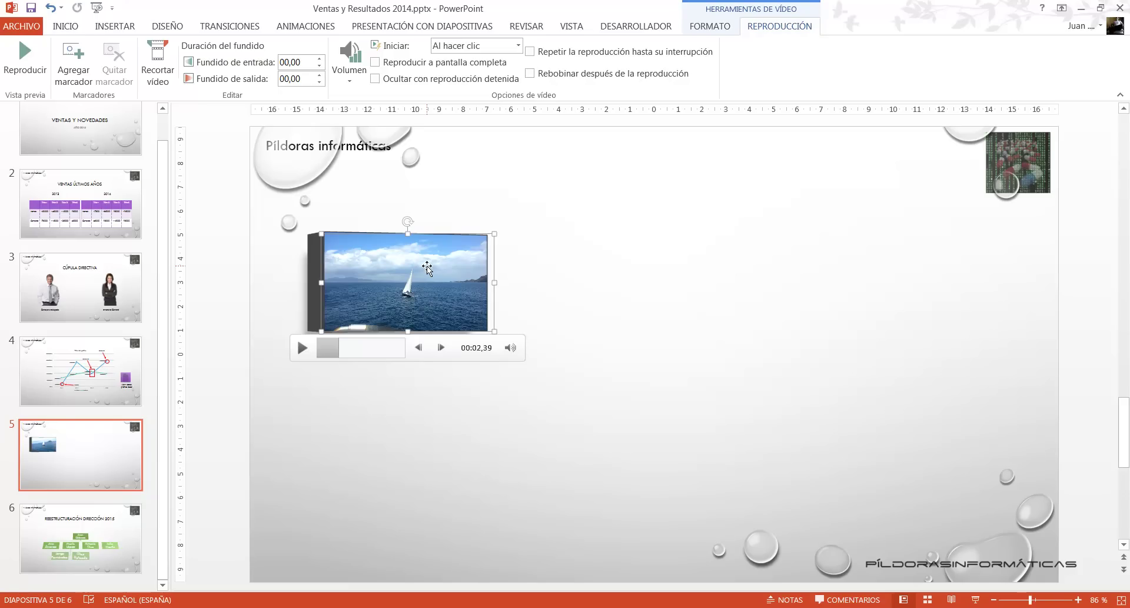
left_click_drag(449, 270, 444, 244)
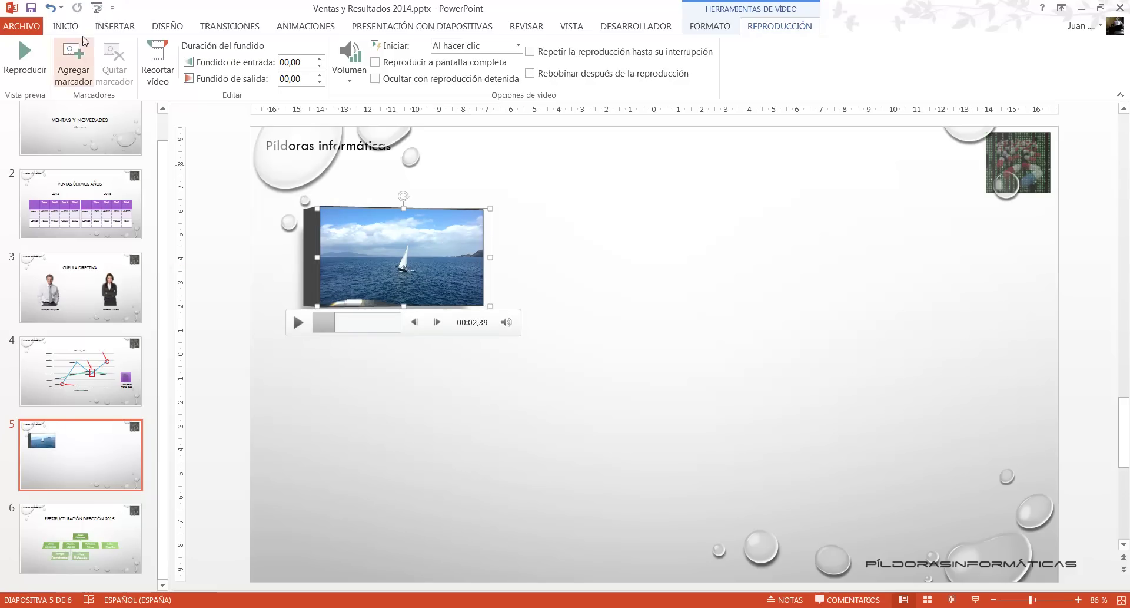
left_click(115, 26)
left_click(929, 82)
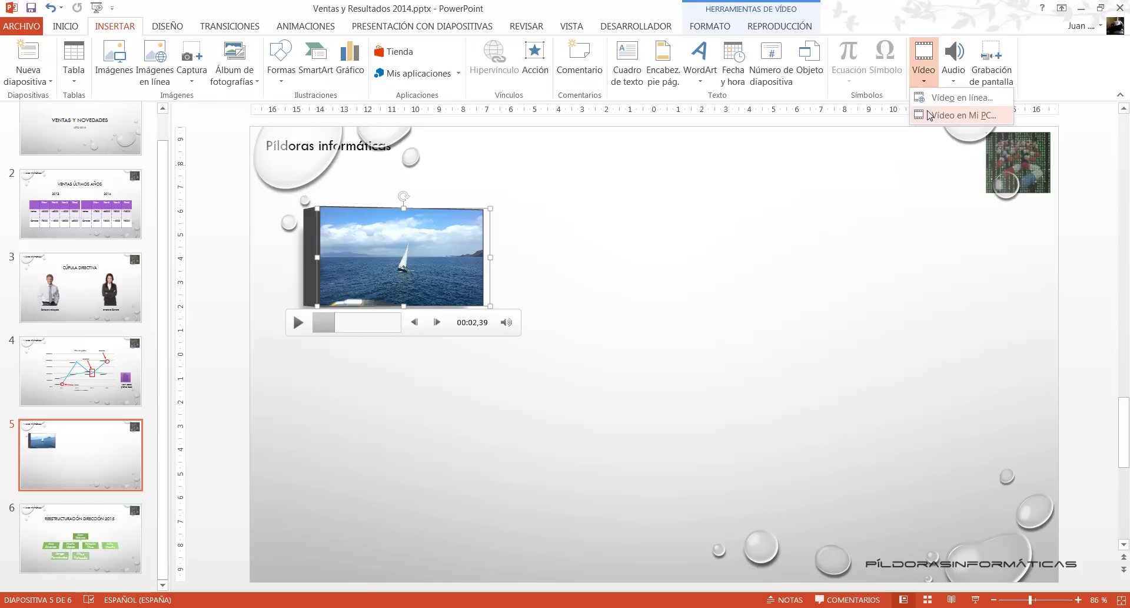
left_click(932, 119)
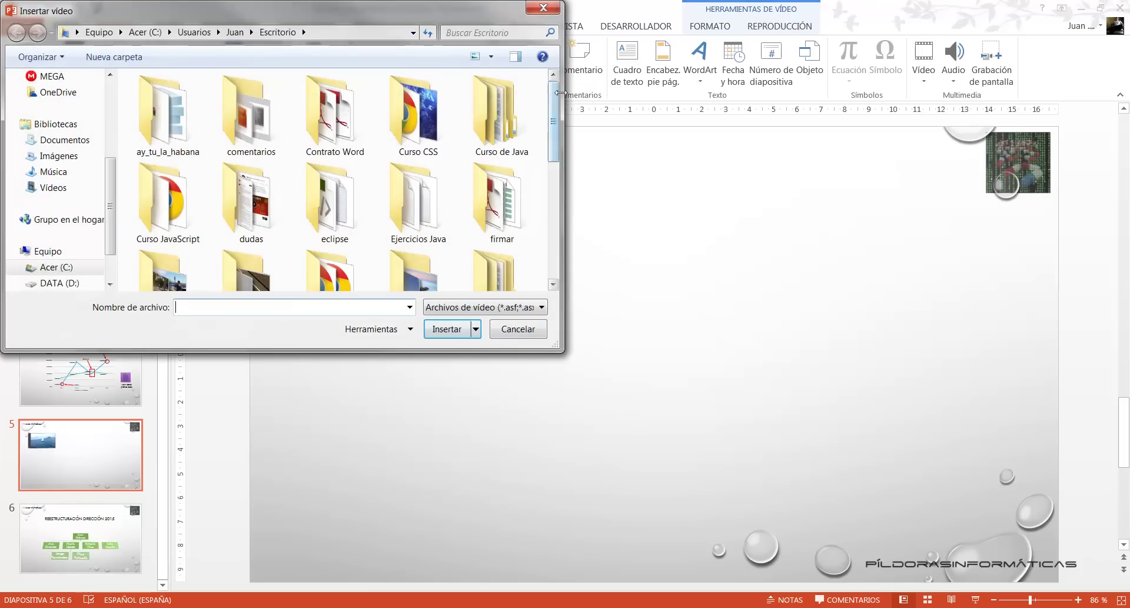
scroll(419, 235, "down", 5)
double_click(419, 257)
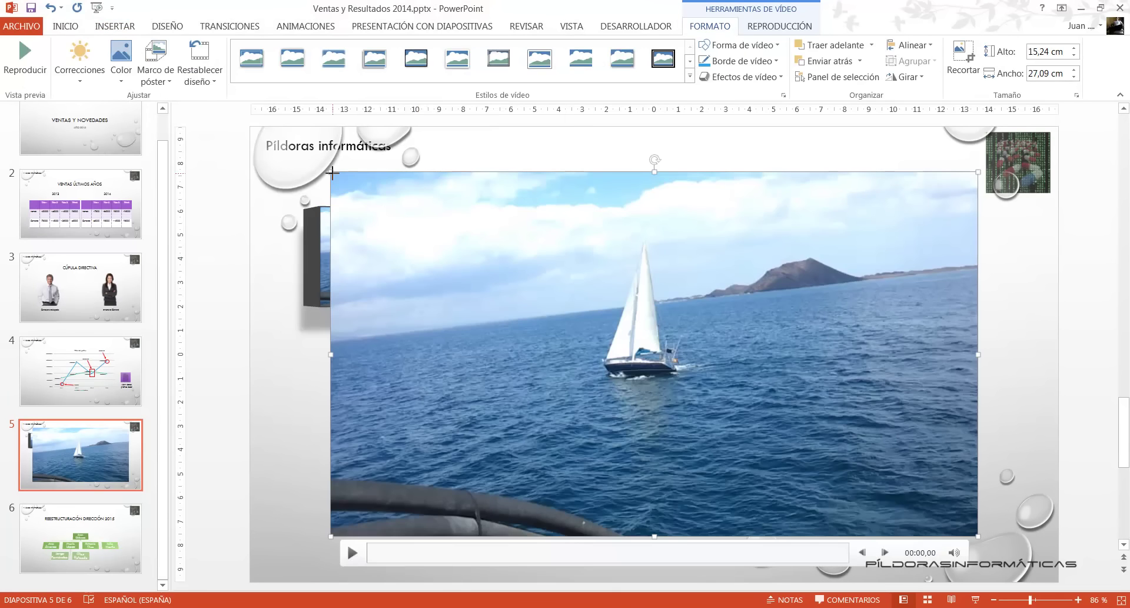
mouse_move(332, 172)
left_mouse_down()
mouse_move(833, 454)
mouse_move(793, 269)
mouse_move(835, 228)
left_mouse_up()
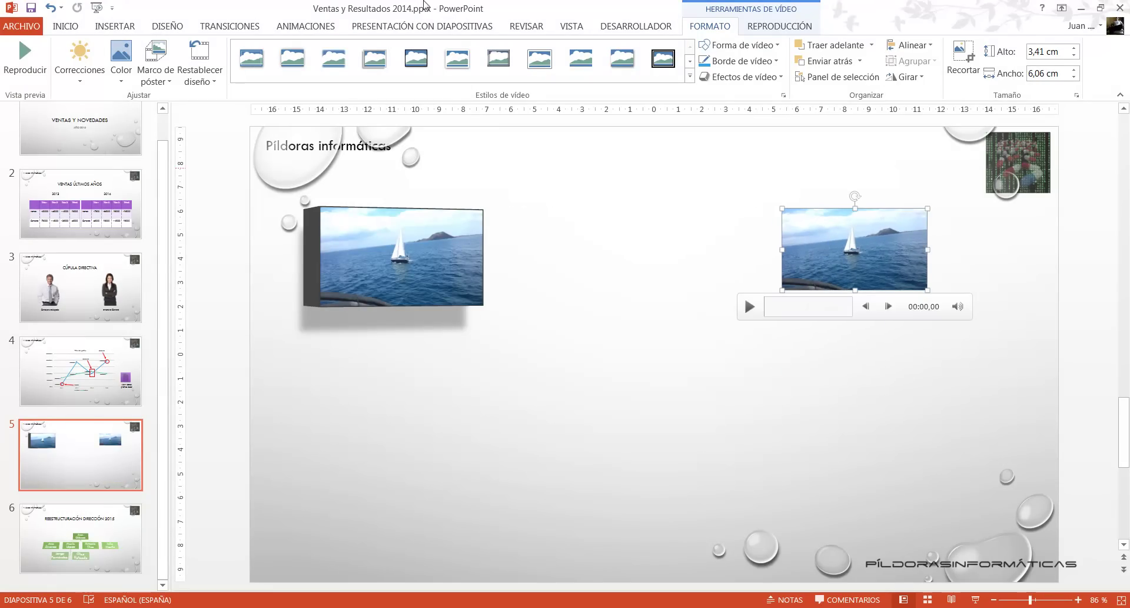
Insert a third sailboat mp4 at 3,74 × 6,65 cm near the bottom centre, then start the slideshow
left_click(122, 27)
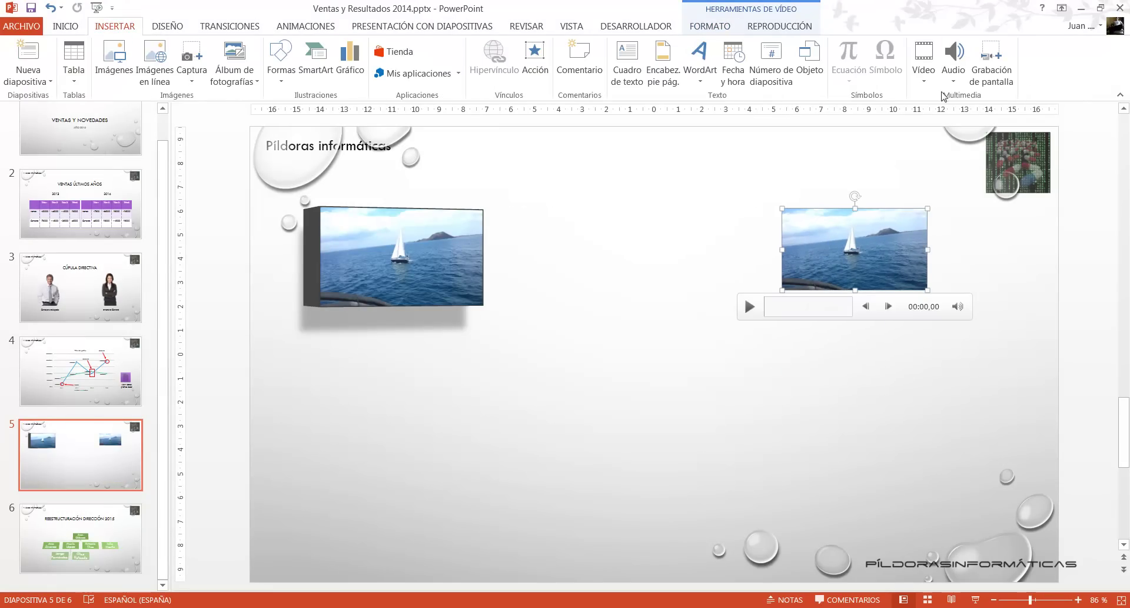
left_click(924, 73)
left_click(953, 110)
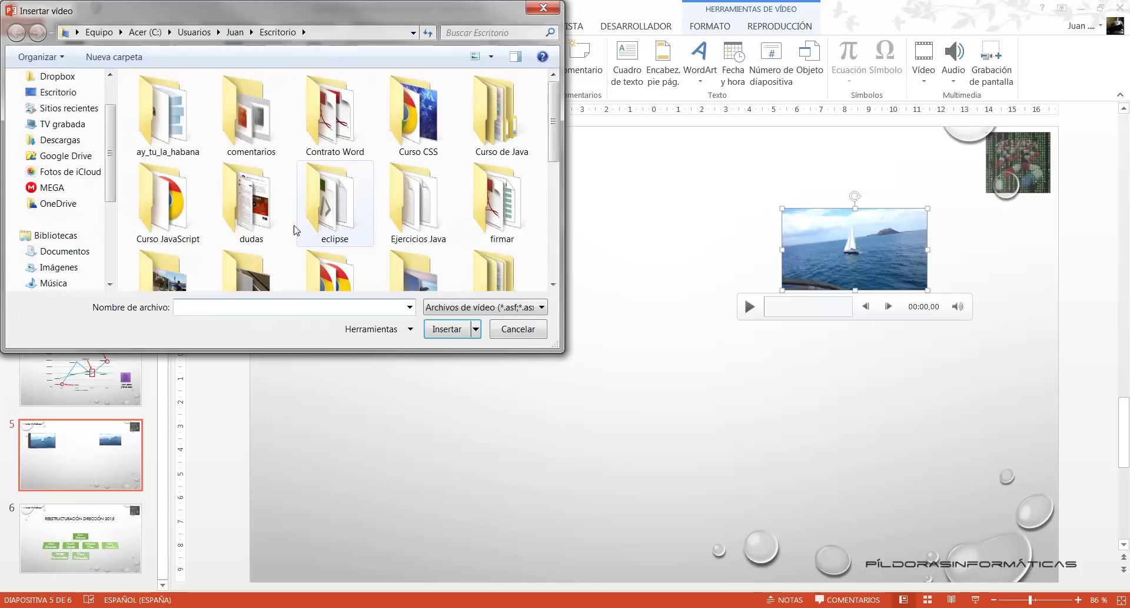
scroll(533, 123, "down", 5)
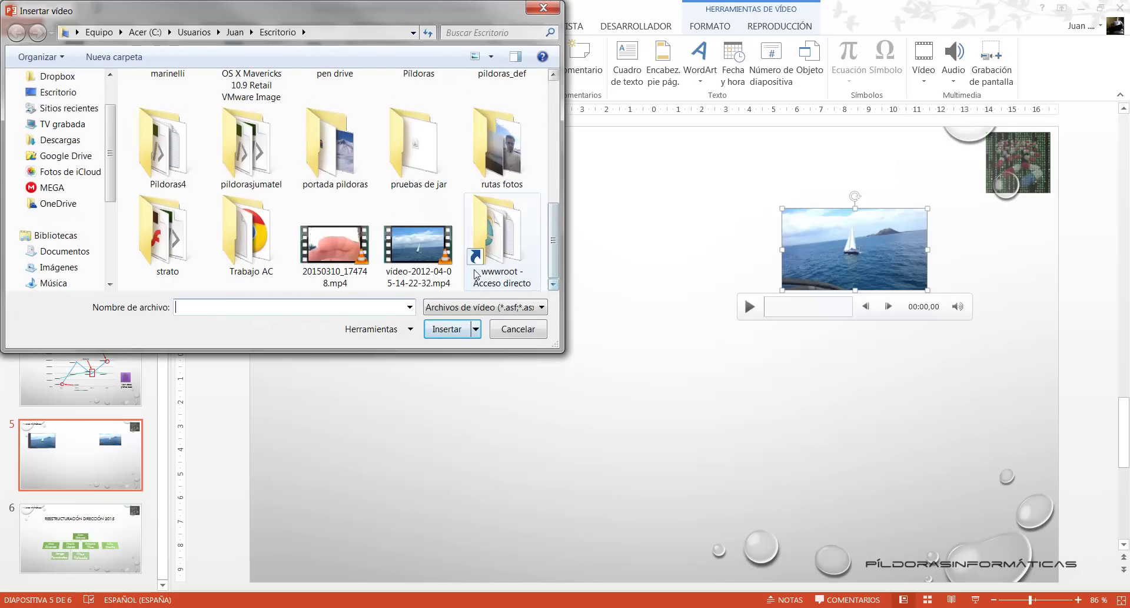
double_click(418, 247)
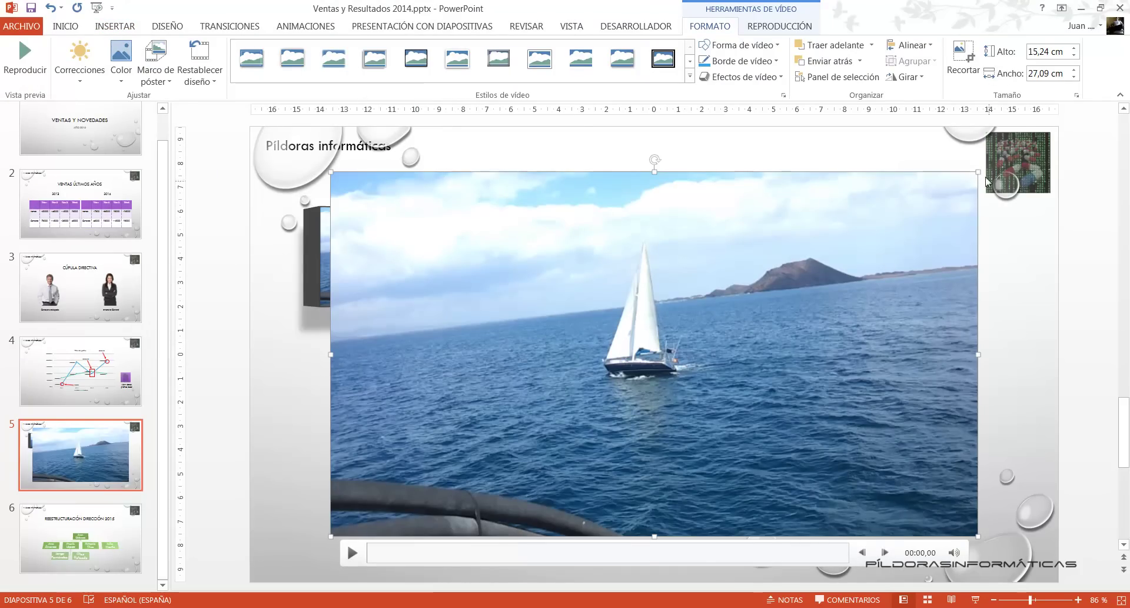
mouse_move(979, 172)
left_mouse_down()
mouse_move(497, 447)
mouse_move(677, 415)
left_mouse_up()
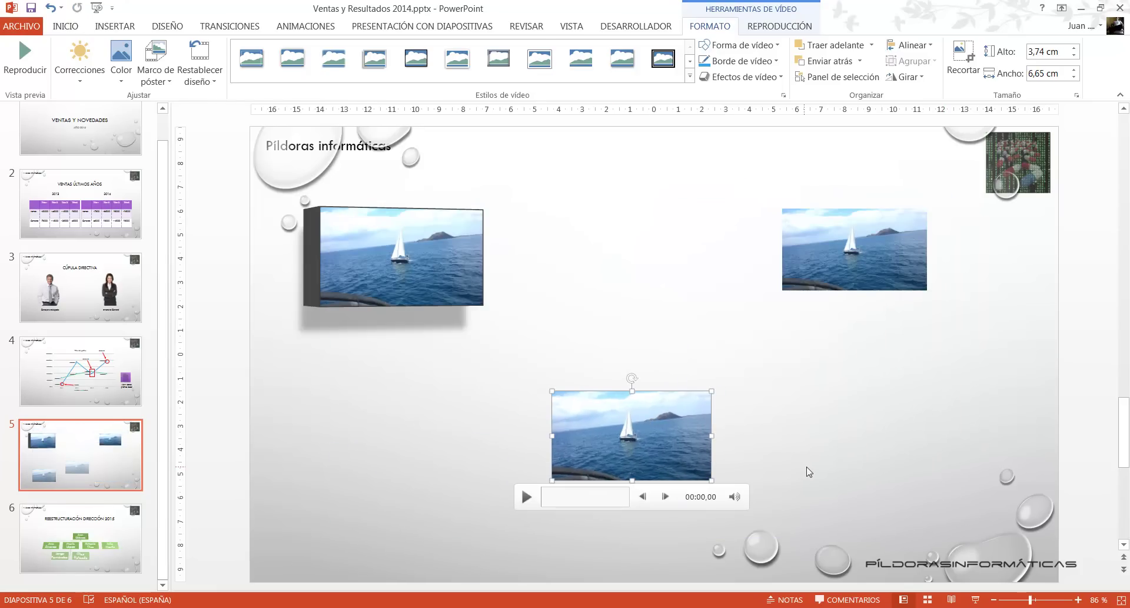
left_click(976, 599)
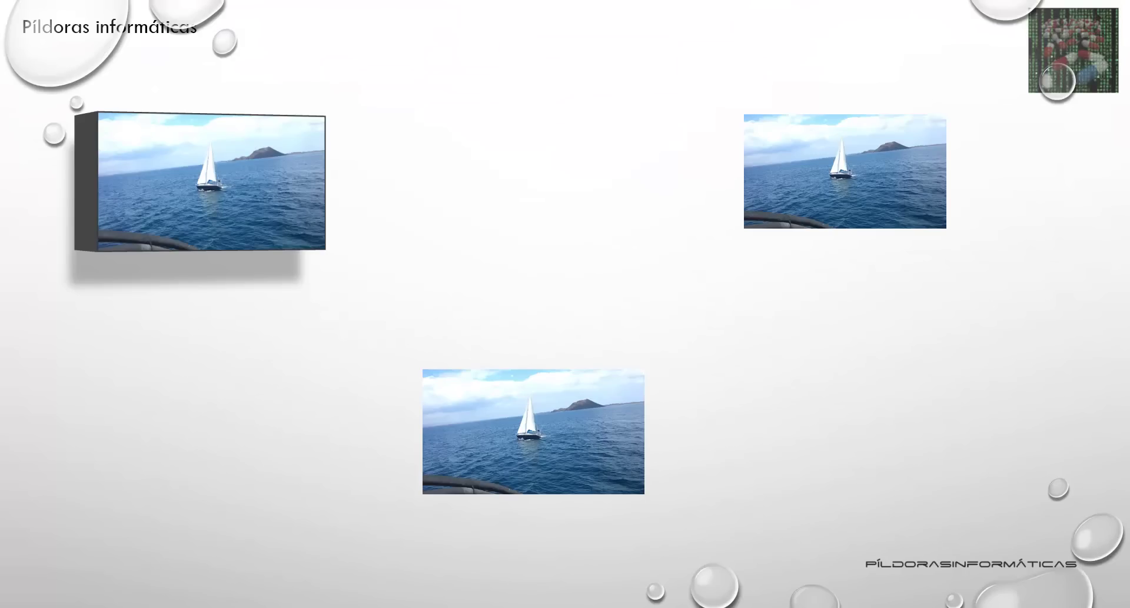
Play and pause the bottom clip, play the top-left 3D and top-right clips, then end the show
mouse_move(535, 432)
left_click(426, 474)
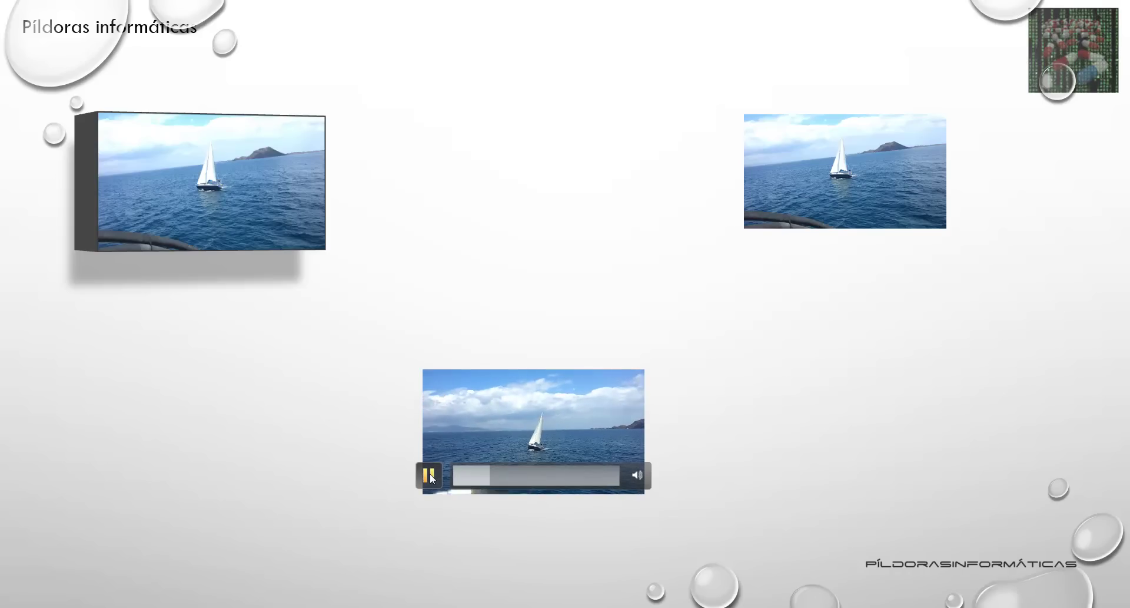
left_click(429, 475)
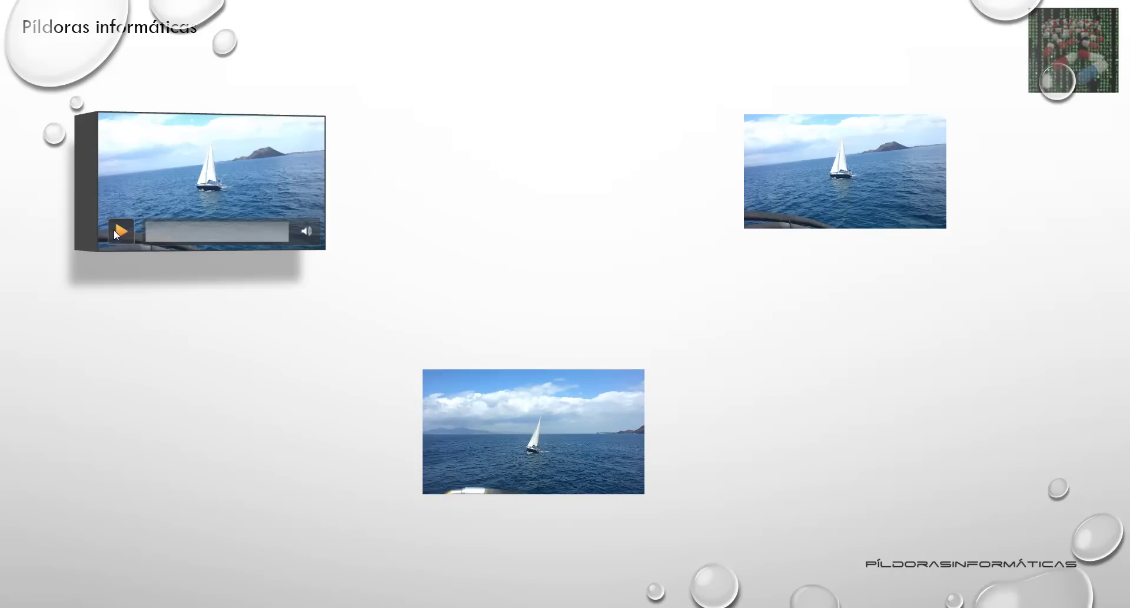
left_click(116, 232)
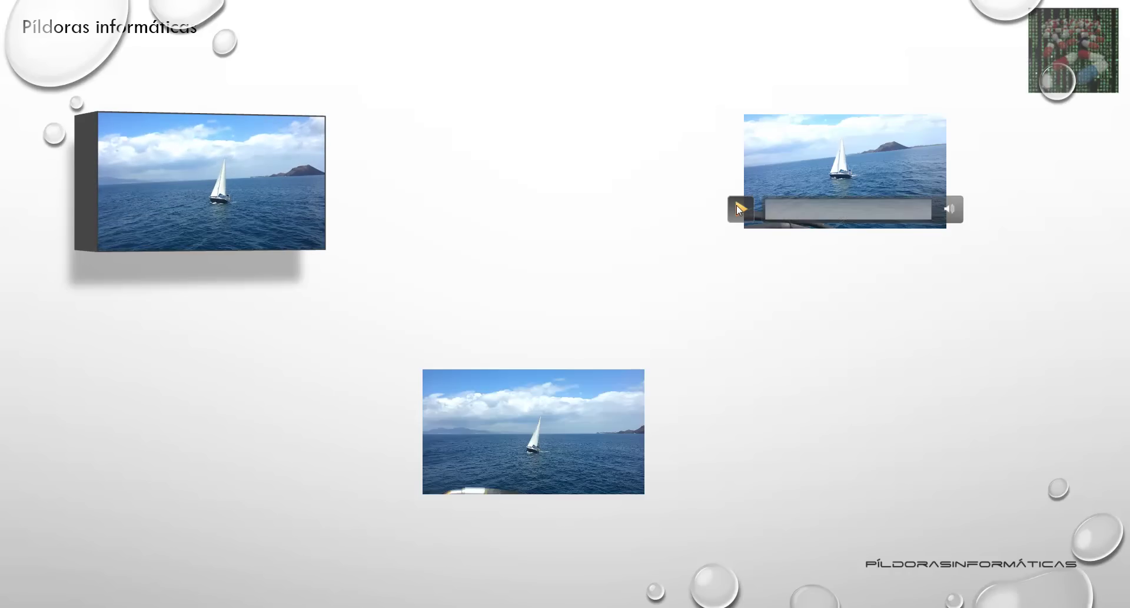
left_click(740, 209)
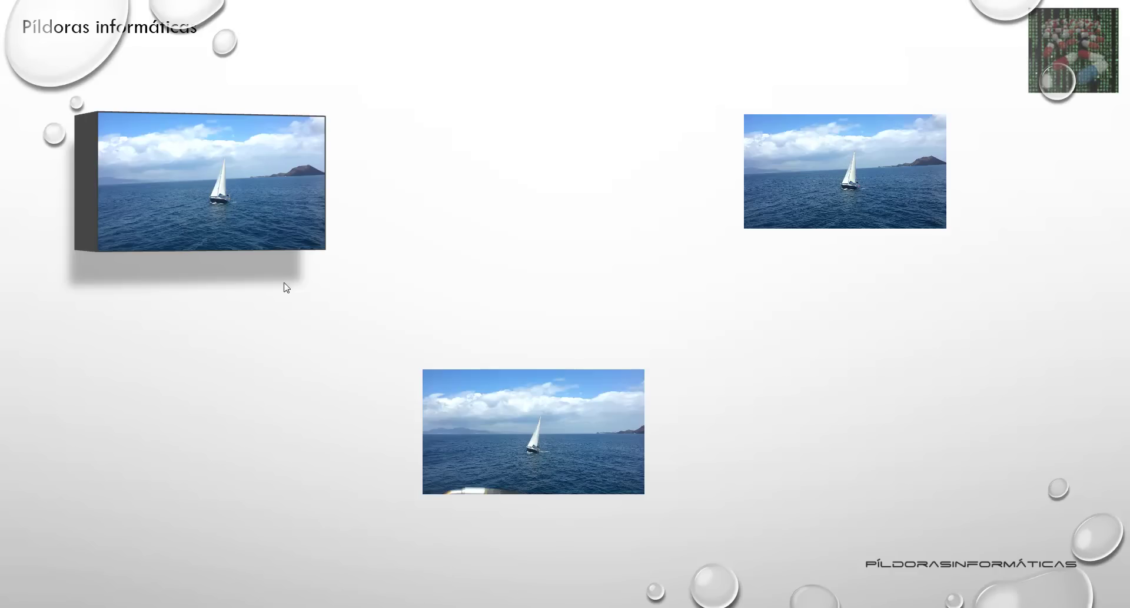
key("Escape")
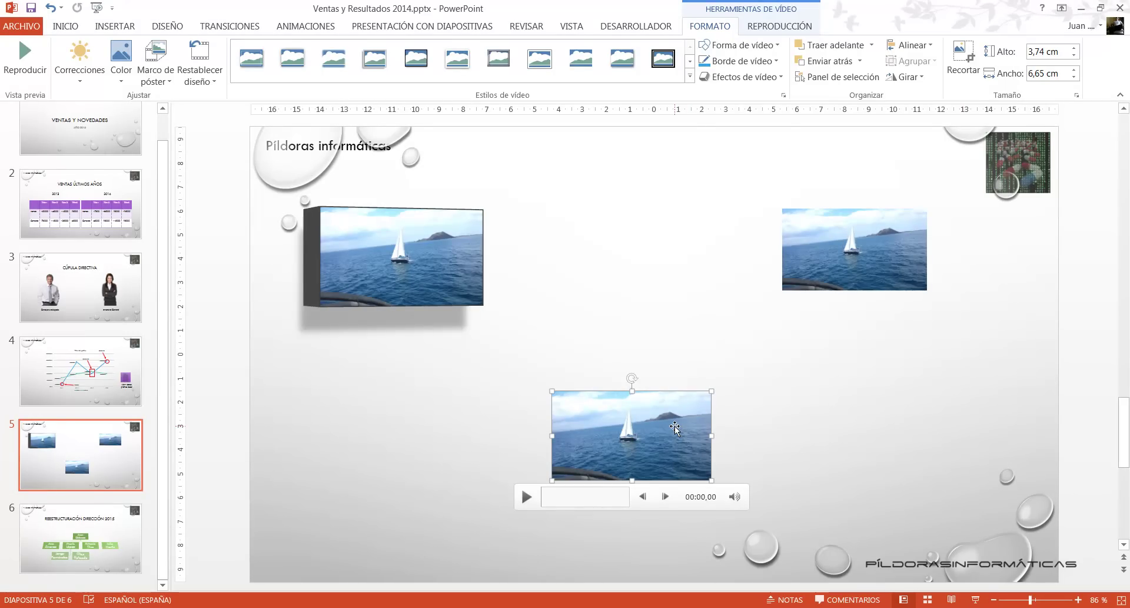
Delete the bottom and top-right sailboat video copies
key("Delete")
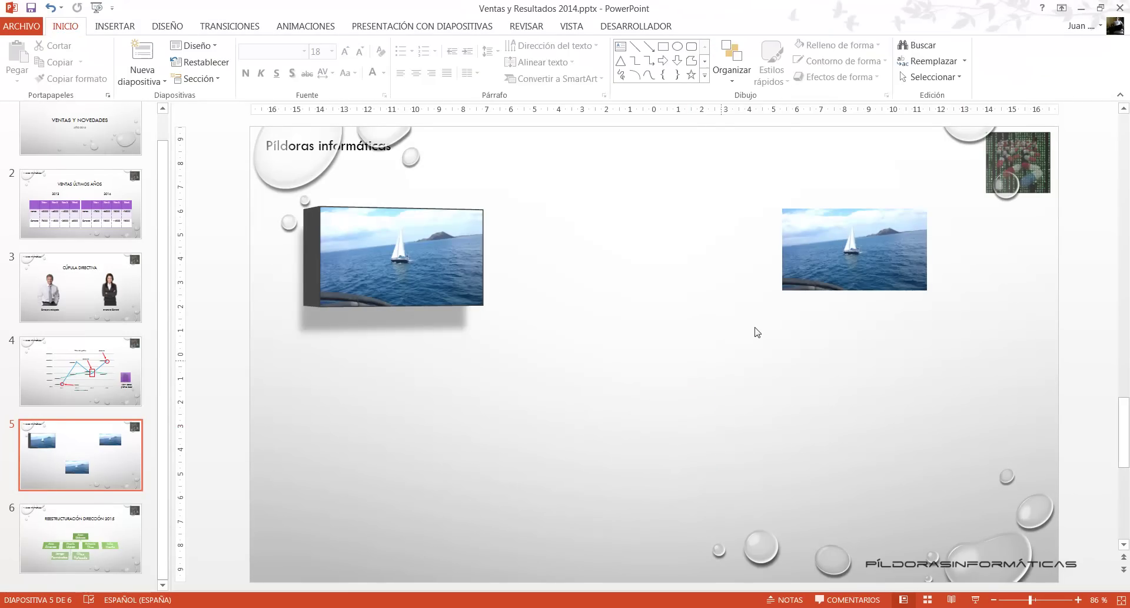
left_click(824, 264)
key("Delete")
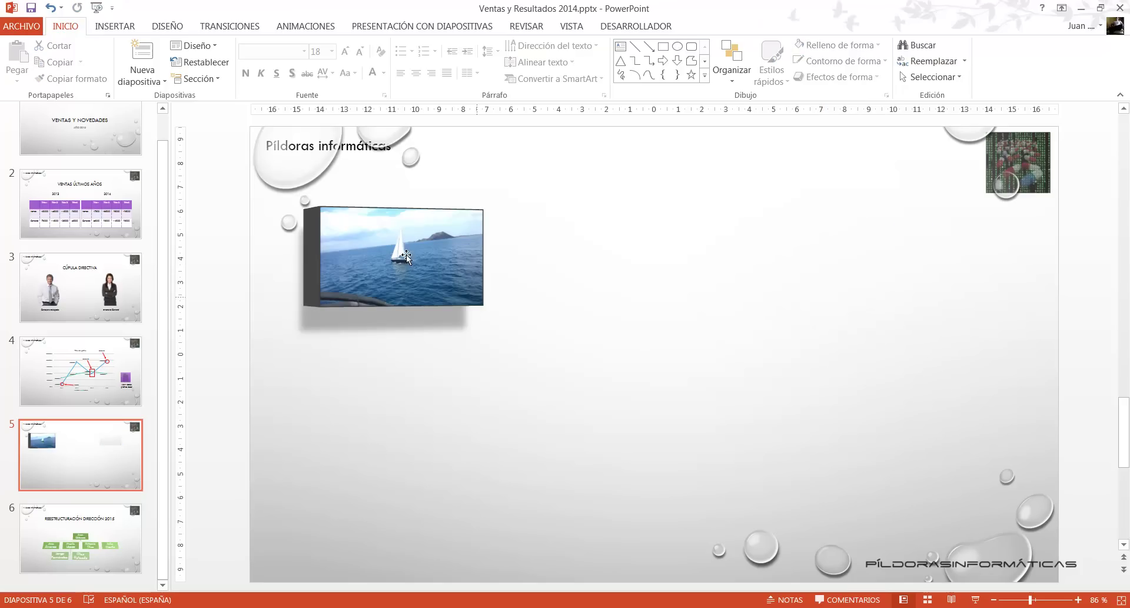
Enlarge the 3D-framed sailboat video across most of the slide and centre it
left_click(407, 255)
left_click_drag(489, 305, 813, 494)
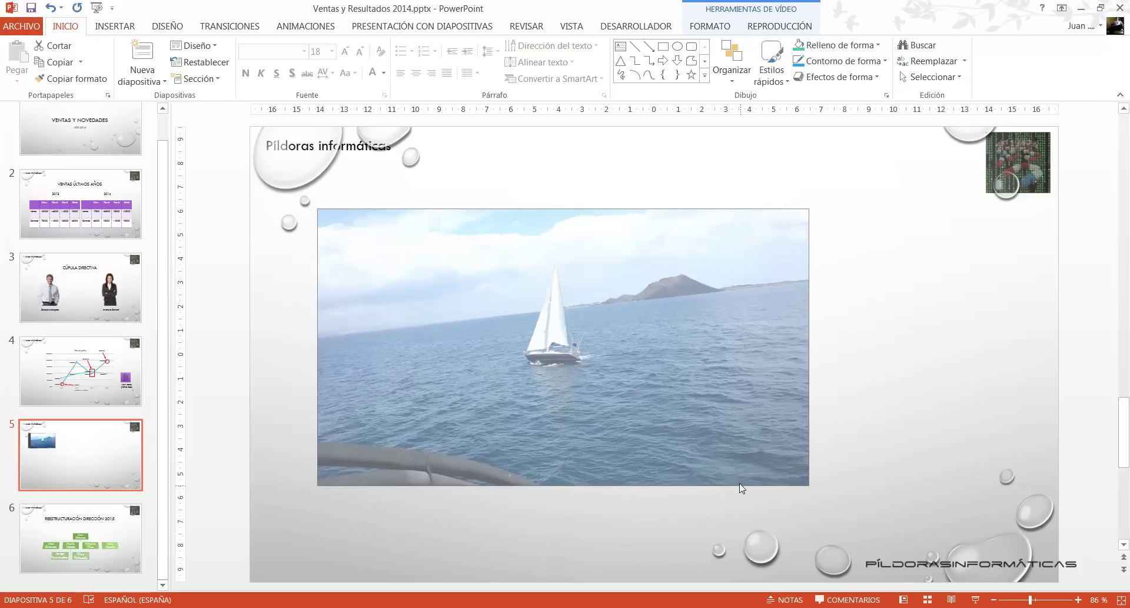
left_click_drag(699, 355, 714, 365)
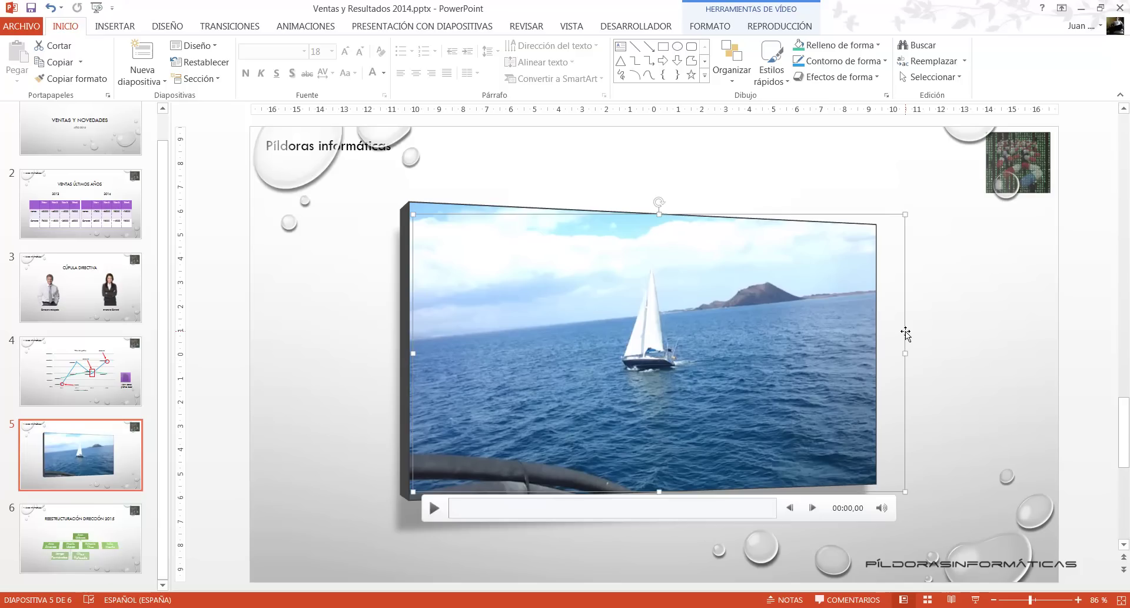
left_click(909, 336)
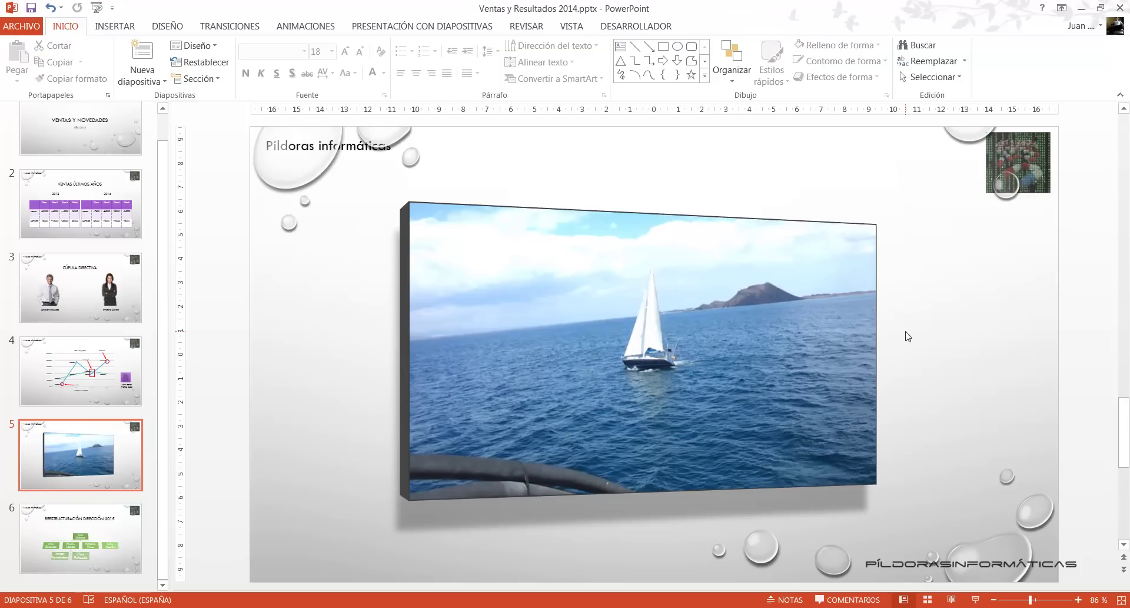